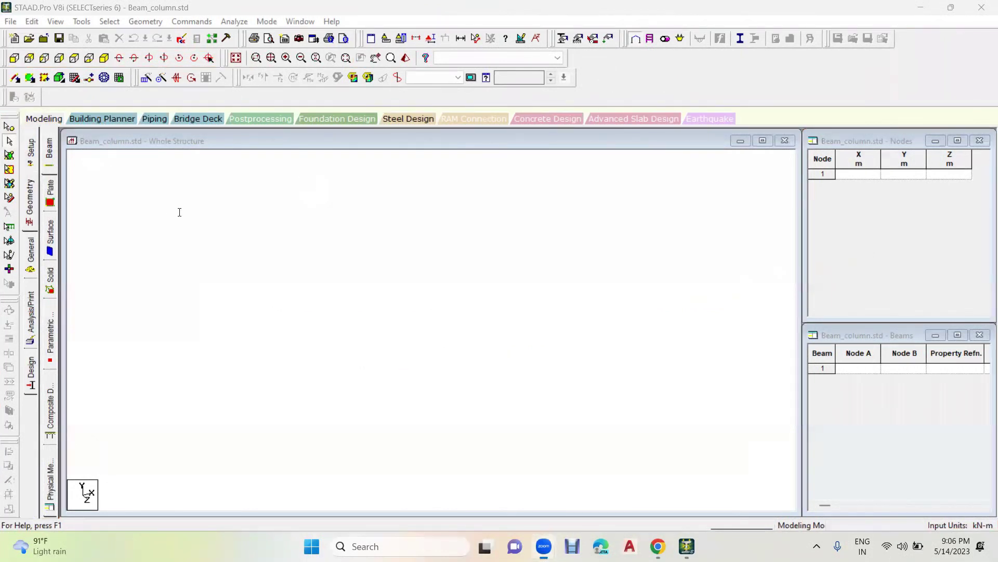
# Step: Write the annotation heading "Methods of Beam & Column" in a text box over the empty structure view
pyautogui.write('T')
pyautogui.press('BackSpace')
pyautogui.write('Methods')
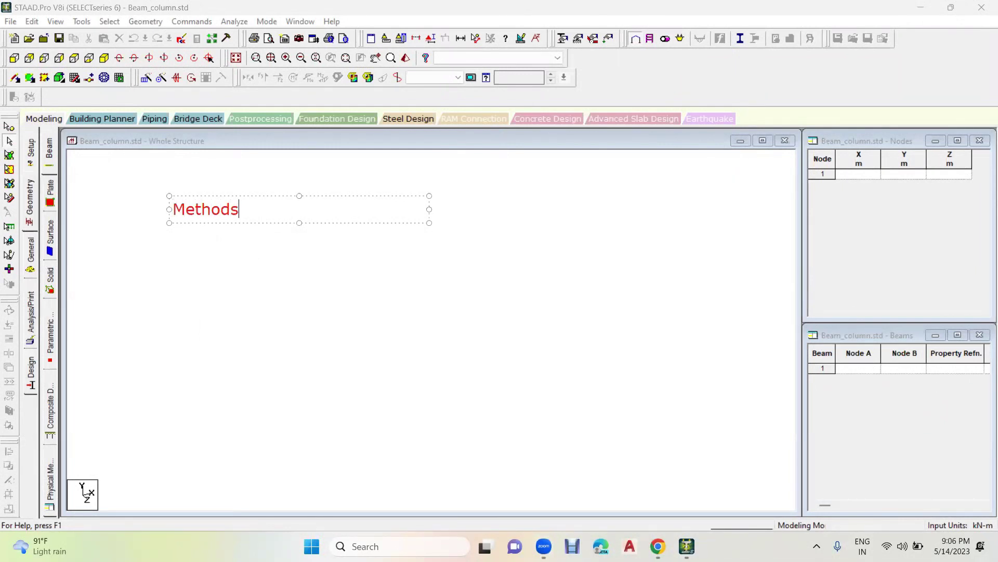
pyautogui.write(' of Beam & ')
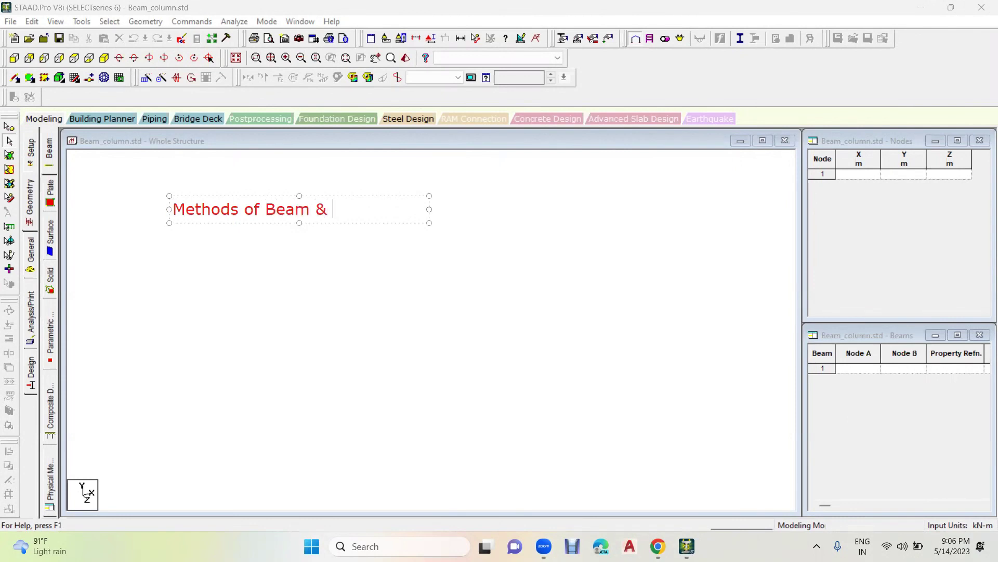
pyautogui.write('Column')
pyautogui.press('Return')
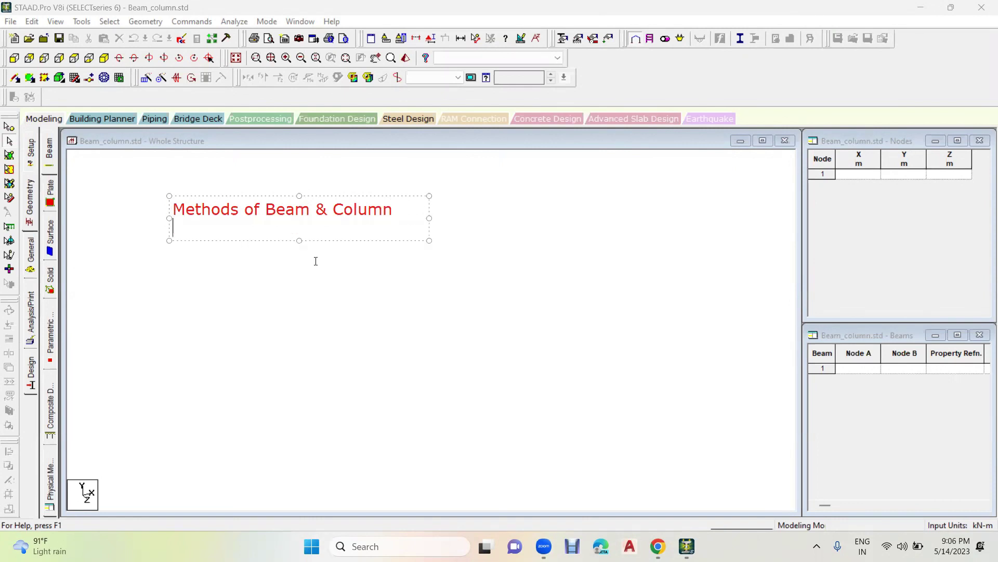
# Step: Add the line "1.Coordinate System" below the heading in the text note
pyautogui.write('1.')
pyautogui.write('Coordiate')
pyautogui.press('BackSpace')
pyautogui.press('BackSpace')
pyautogui.press('BackSpace')
pyautogui.press('BackSpace')
pyautogui.write('nate Sy')
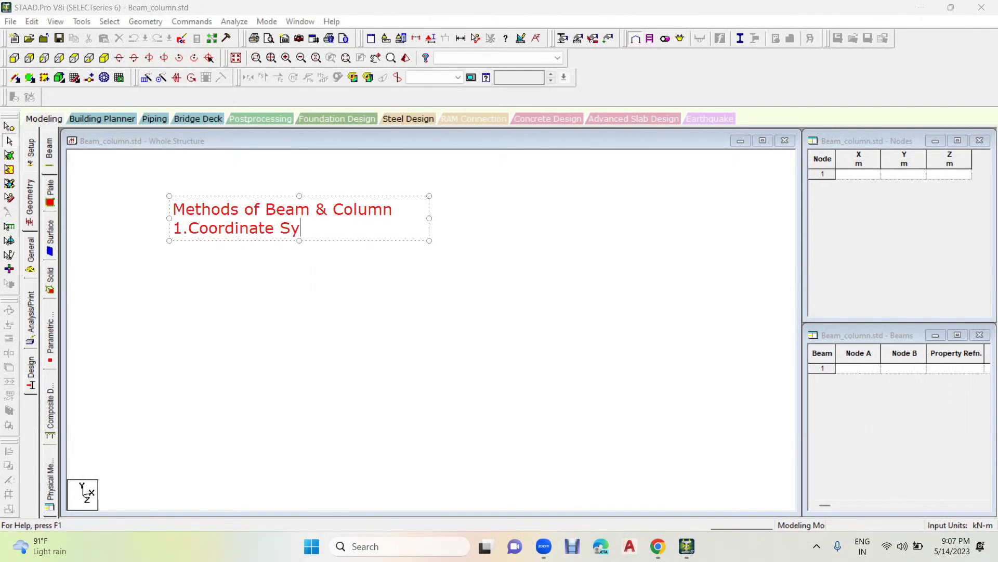
pyautogui.write('stem')
pyautogui.press('Return')
# Step: Add the lines "2.Snap Node Beam method" and "3.Copy Paste Method", and move the note to the upper-left corner of the structure view
pyautogui.write('2.Snap Node Beam methods')
pyautogui.press('BackSpace')
pyautogui.press('Return')
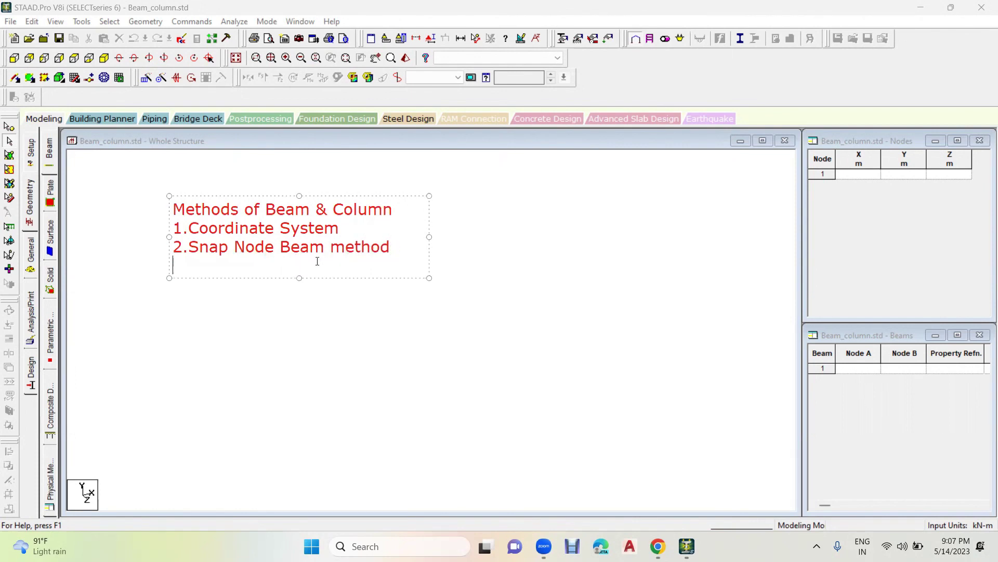
pyautogui.write('3.Copy Pa')
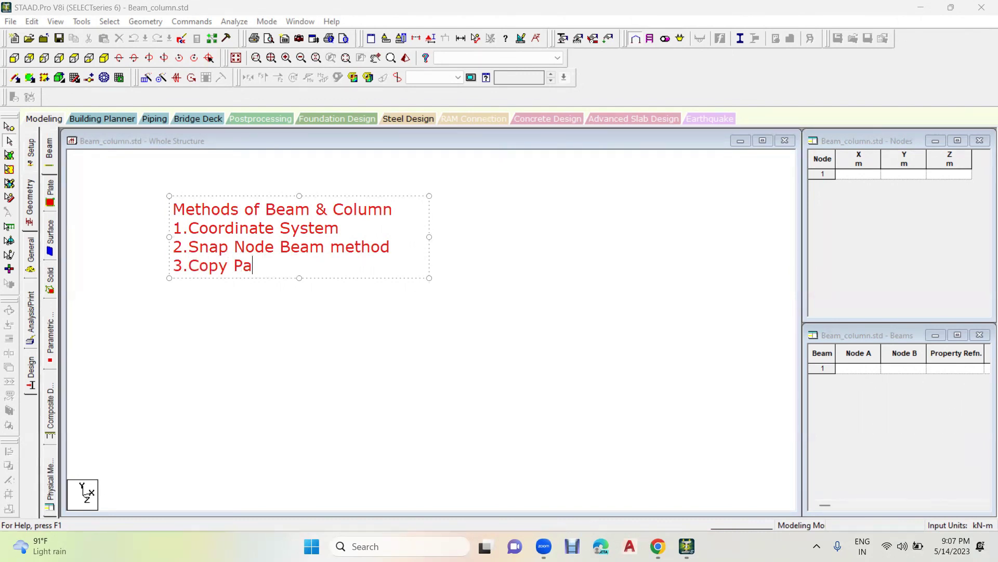
pyautogui.write('ste Mathod')
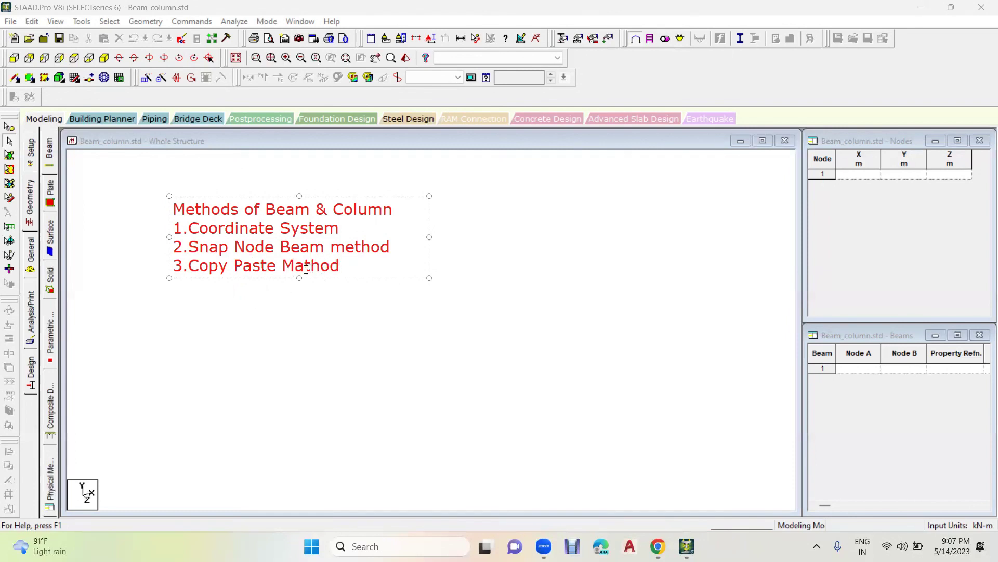
pyautogui.press('BackSpace')
pyautogui.write('e')
pyautogui.click(489, 232)
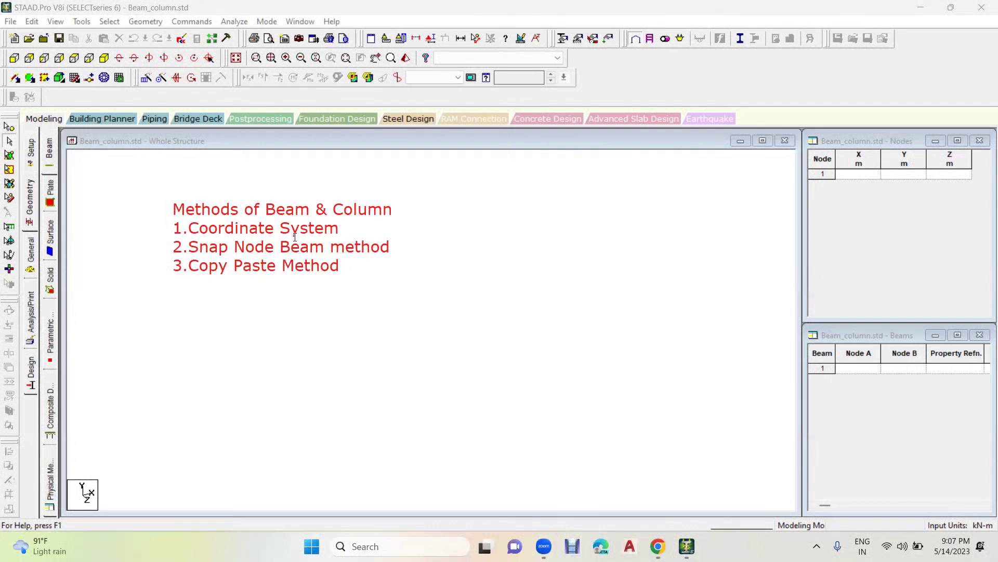
pyautogui.moveTo(178, 207); pyautogui.dragTo(65, 159)
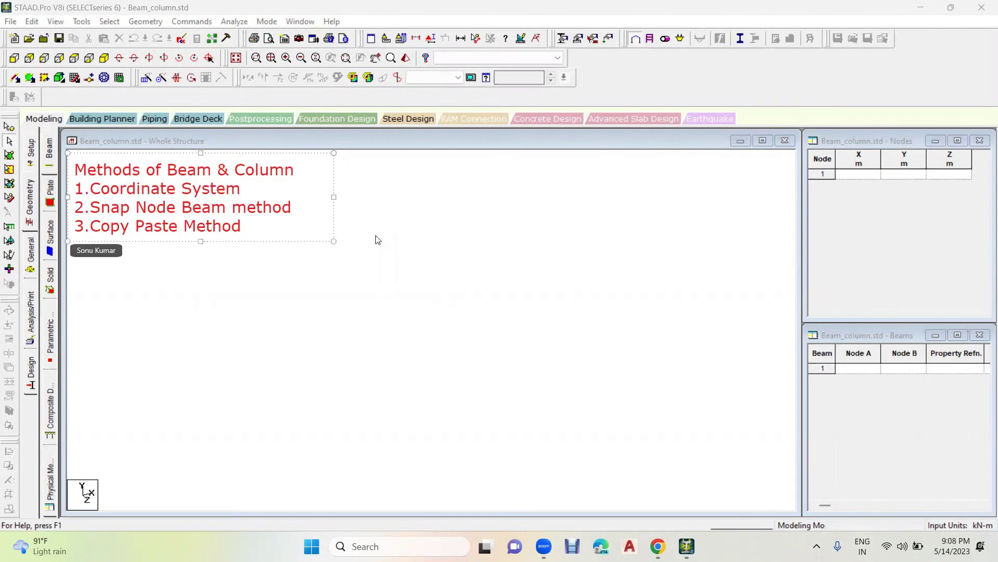
pyautogui.click(375, 238)
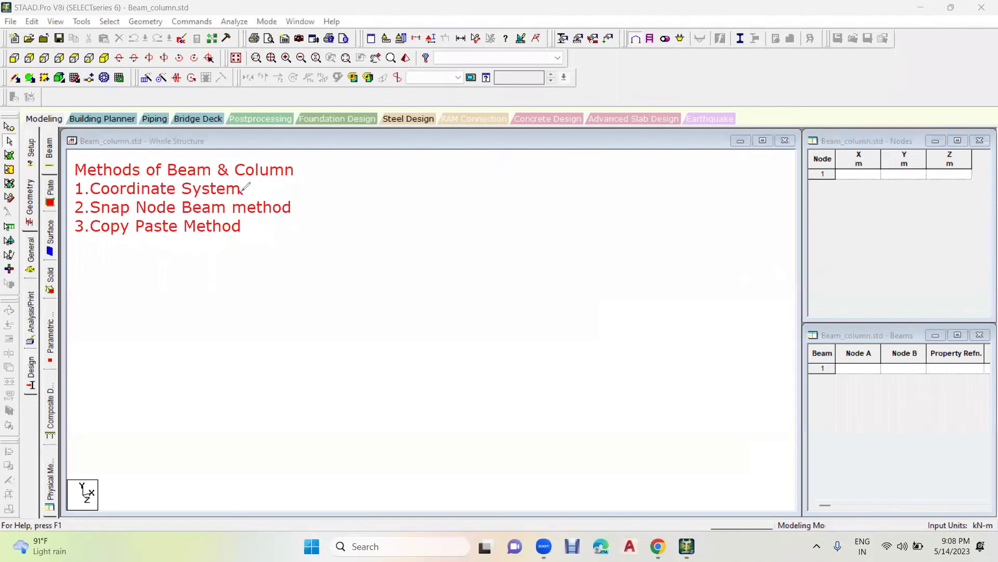
# Step: Annotate an arrow from "Coordinate System" to the Nodes table and put tick marks on its X, Y and Z headings
pyautogui.moveTo(240, 191)
pyautogui.mouseDown()
pyautogui.moveTo(689, 191)
pyautogui.moveTo(797, 172)
pyautogui.moveTo(807, 158)
pyautogui.moveTo(805, 176)
pyautogui.mouseUp()
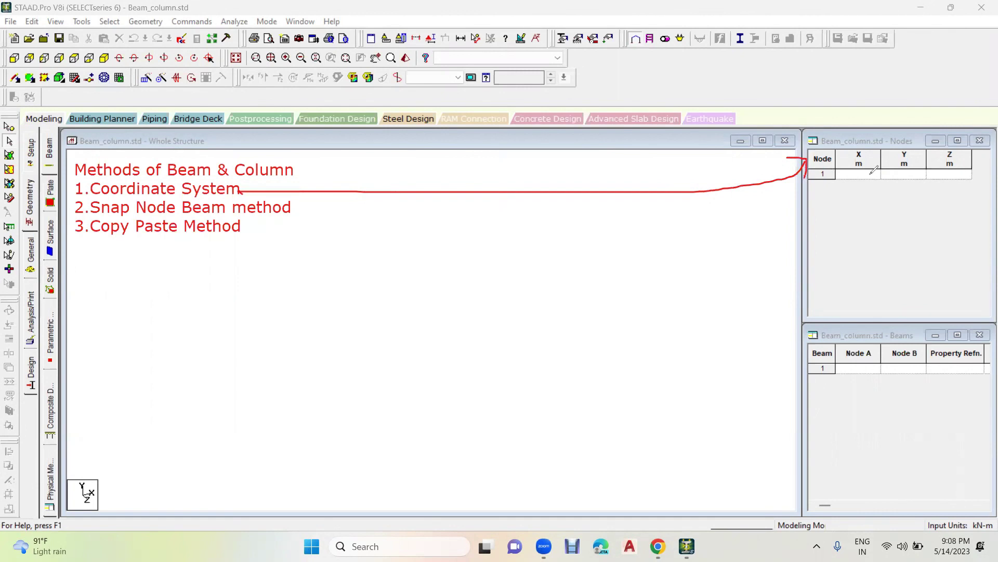
pyautogui.moveTo(851, 154)
pyautogui.mouseDown()
pyautogui.moveTo(914, 150)
pyautogui.moveTo(939, 162)
pyautogui.moveTo(960, 148)
pyautogui.mouseUp()
# Step: Sketch a horizontal beam with fixed supports at both ends and upward support arrows at two intermediate points
pyautogui.moveTo(218, 320); pyautogui.dragTo(778, 322)
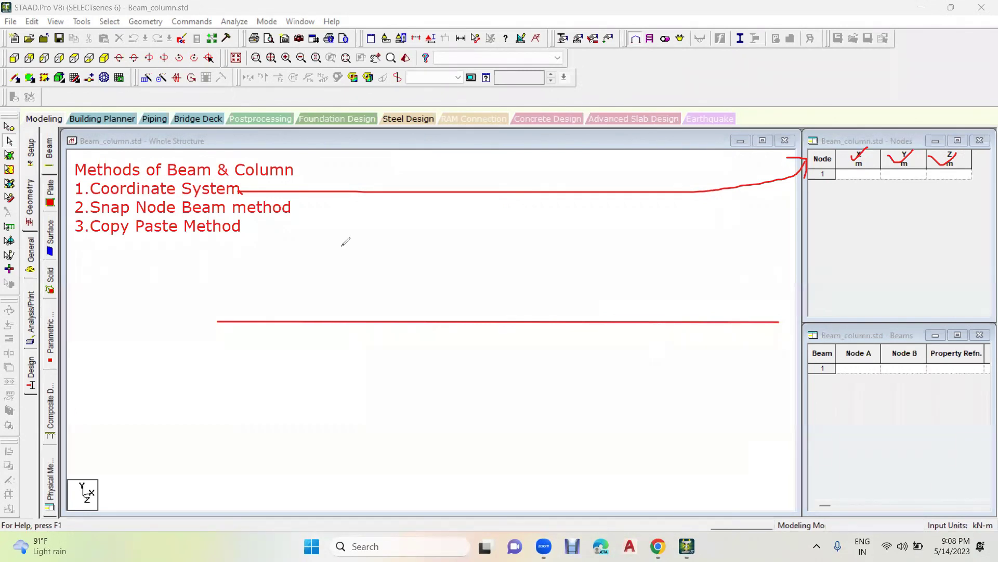
pyautogui.moveTo(221, 285); pyautogui.dragTo(219, 312)
pyautogui.moveTo(217, 350); pyautogui.dragTo(217, 363)
pyautogui.moveTo(222, 288); pyautogui.dragTo(209, 348)
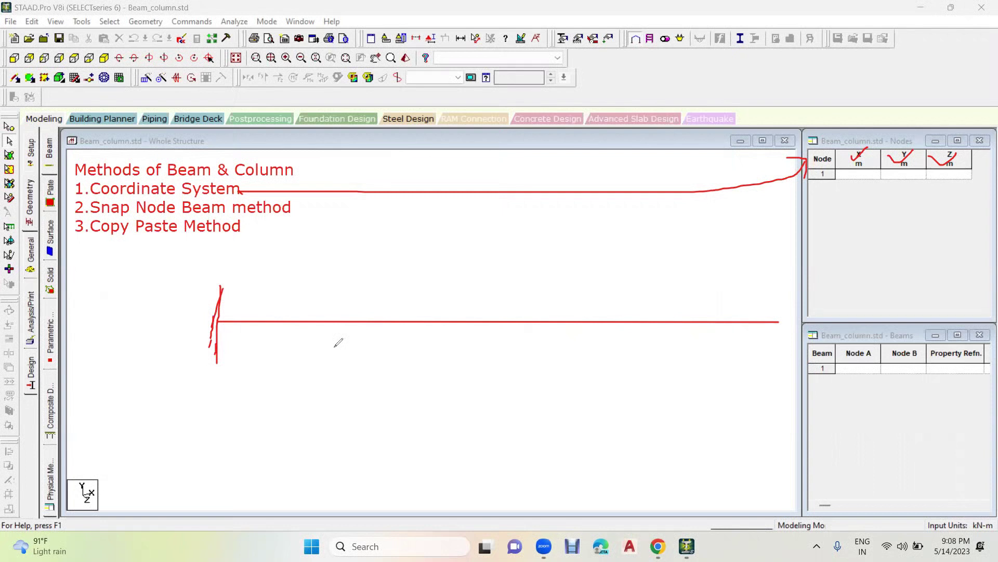
pyautogui.moveTo(778, 351)
pyautogui.mouseDown()
pyautogui.moveTo(779, 283)
pyautogui.moveTo(776, 356)
pyautogui.mouseUp()
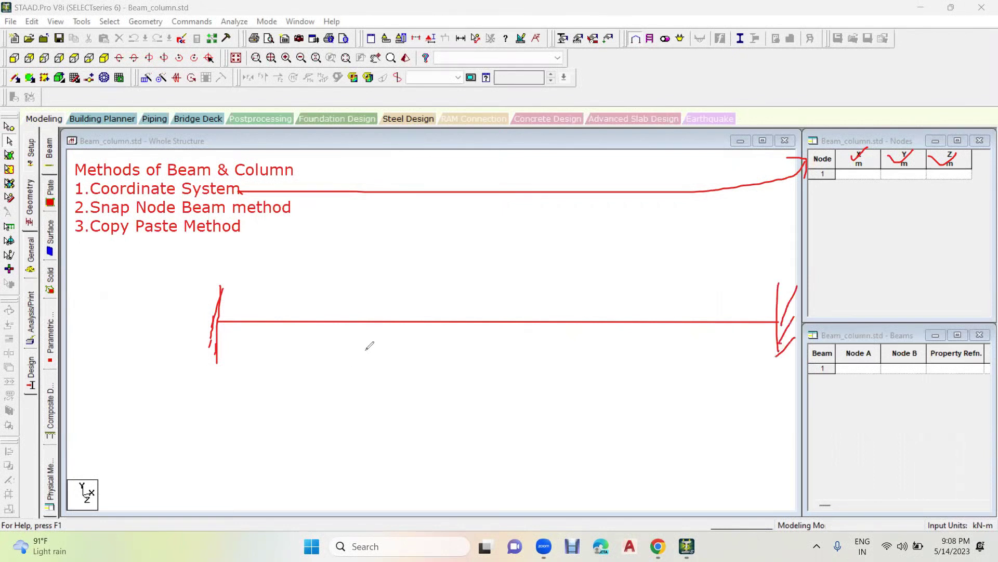
pyautogui.moveTo(391, 366)
pyautogui.mouseDown()
pyautogui.moveTo(388, 321)
pyautogui.moveTo(400, 344)
pyautogui.mouseUp()
pyautogui.moveTo(586, 325)
pyautogui.mouseDown()
pyautogui.moveTo(586, 364)
pyautogui.moveTo(588, 321)
pyautogui.moveTo(606, 363)
pyautogui.mouseUp()
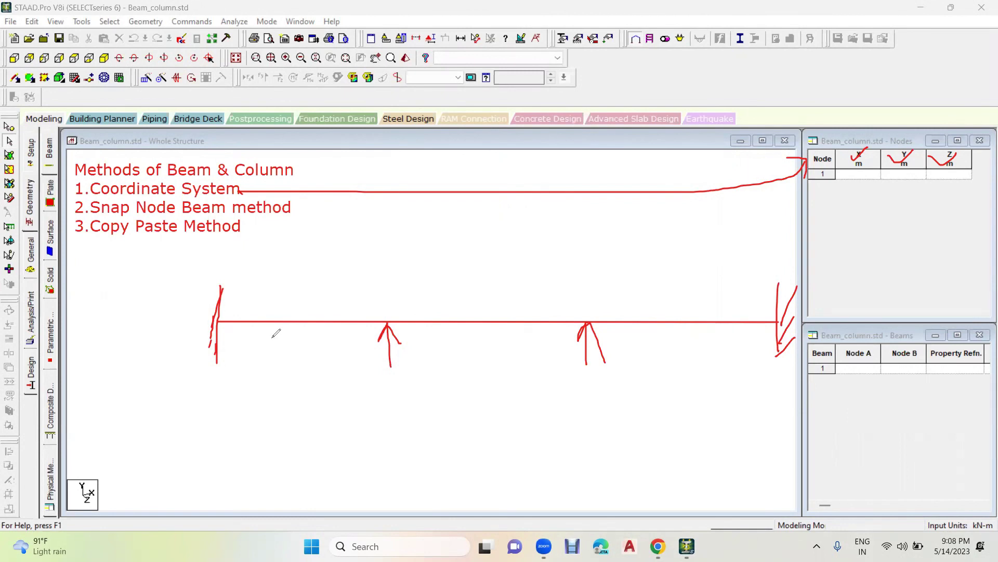
# Step: Write the span lengths 2.5m, 3m and 3.5m below the three spans of the sketched beam
pyautogui.moveTo(279, 333)
pyautogui.mouseDown()
pyautogui.moveTo(294, 354)
pyautogui.moveTo(302, 340)
pyautogui.moveTo(318, 352)
pyautogui.moveTo(320, 329)
pyautogui.moveTo(352, 352)
pyautogui.mouseUp()
pyautogui.moveTo(462, 339)
pyautogui.mouseDown()
pyautogui.moveTo(478, 333)
pyautogui.moveTo(489, 349)
pyautogui.moveTo(471, 356)
pyautogui.moveTo(502, 348)
pyautogui.moveTo(513, 359)
pyautogui.mouseUp()
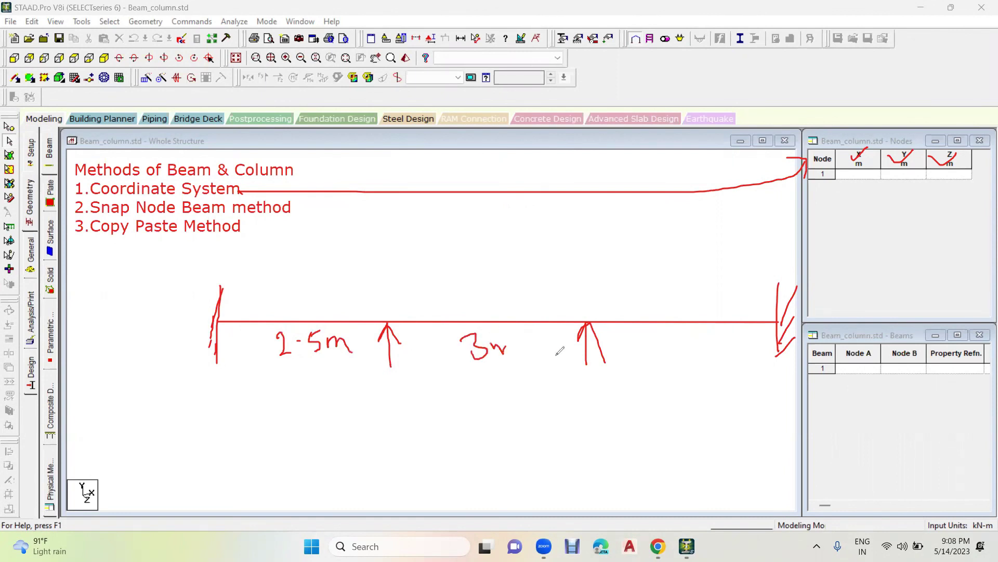
pyautogui.moveTo(659, 338)
pyautogui.mouseDown()
pyautogui.moveTo(687, 344)
pyautogui.moveTo(666, 361)
pyautogui.moveTo(710, 337)
pyautogui.moveTo(707, 355)
pyautogui.moveTo(724, 354)
pyautogui.mouseUp()
pyautogui.click(695, 349)
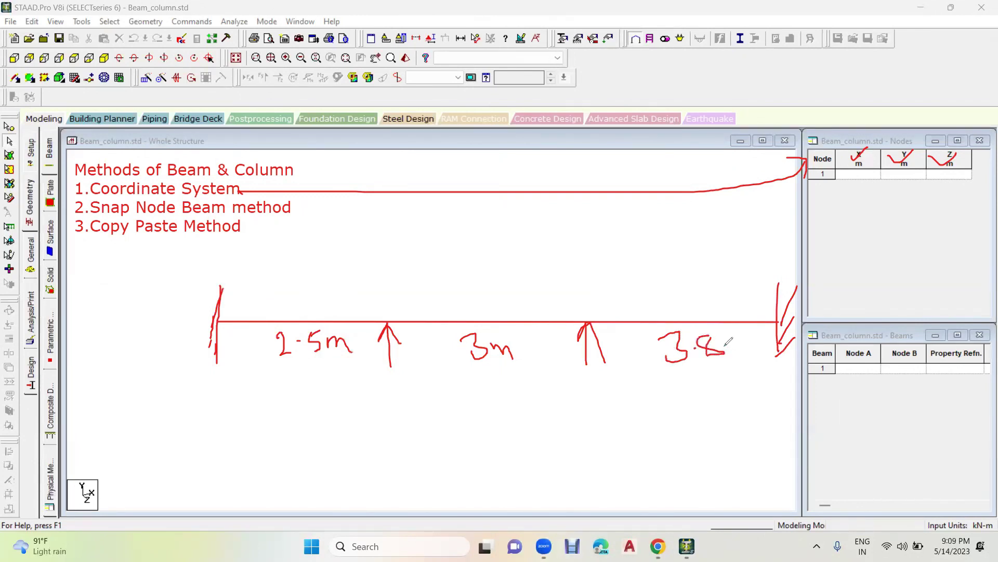
pyautogui.hotkey('ctrl', 'z')
pyautogui.moveTo(703, 334)
pyautogui.mouseDown()
pyautogui.moveTo(703, 353)
pyautogui.moveTo(725, 344)
pyautogui.moveTo(740, 357)
pyautogui.mouseUp()
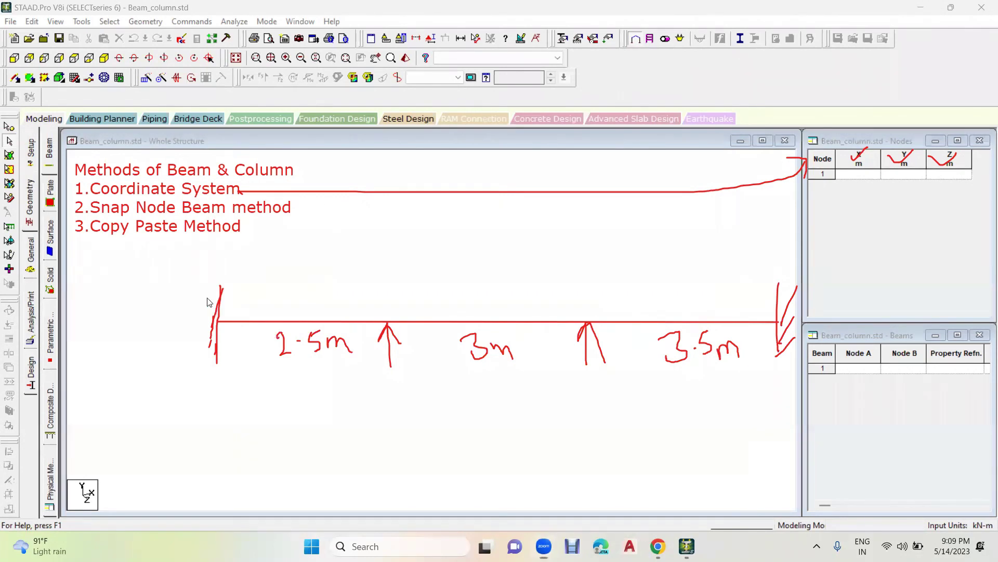
pyautogui.moveTo(206, 289)
pyautogui.mouseDown()
pyautogui.moveTo(276, 337)
pyautogui.moveTo(223, 305)
pyautogui.mouseUp()
pyautogui.hotkey('ctrl', 'z')
pyautogui.moveTo(179, 273)
pyautogui.mouseDown()
pyautogui.moveTo(404, 345)
pyautogui.moveTo(742, 404)
pyautogui.moveTo(805, 401)
pyautogui.mouseUp()
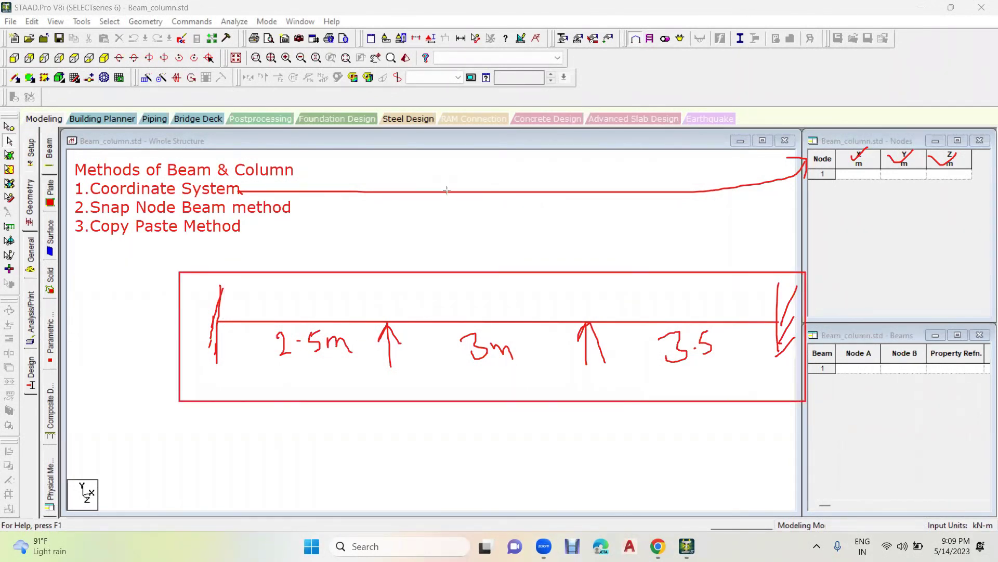
pyautogui.moveTo(238, 272)
pyautogui.mouseDown()
pyautogui.moveTo(270, 252)
pyautogui.moveTo(264, 259)
pyautogui.mouseUp()
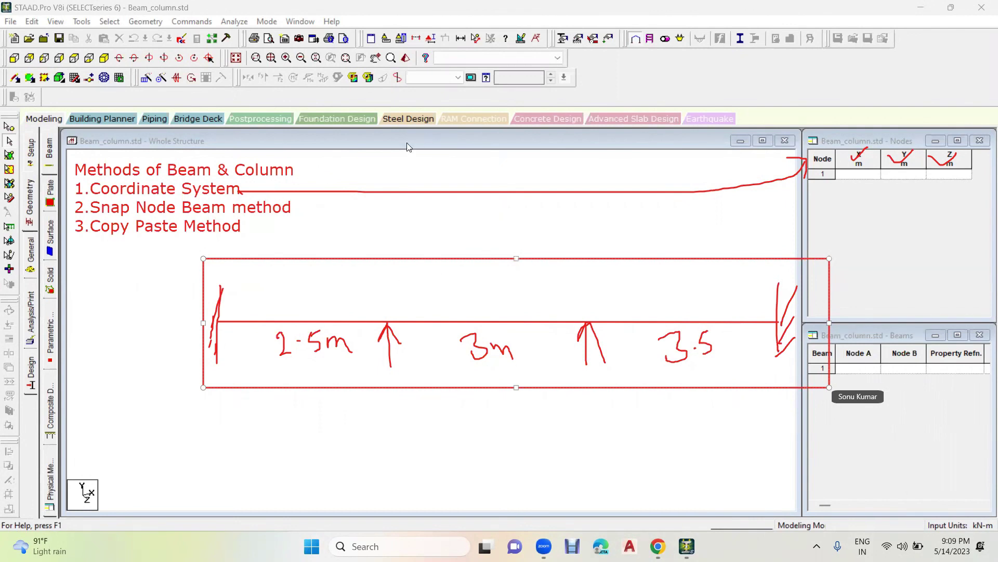
pyautogui.click(468, 249)
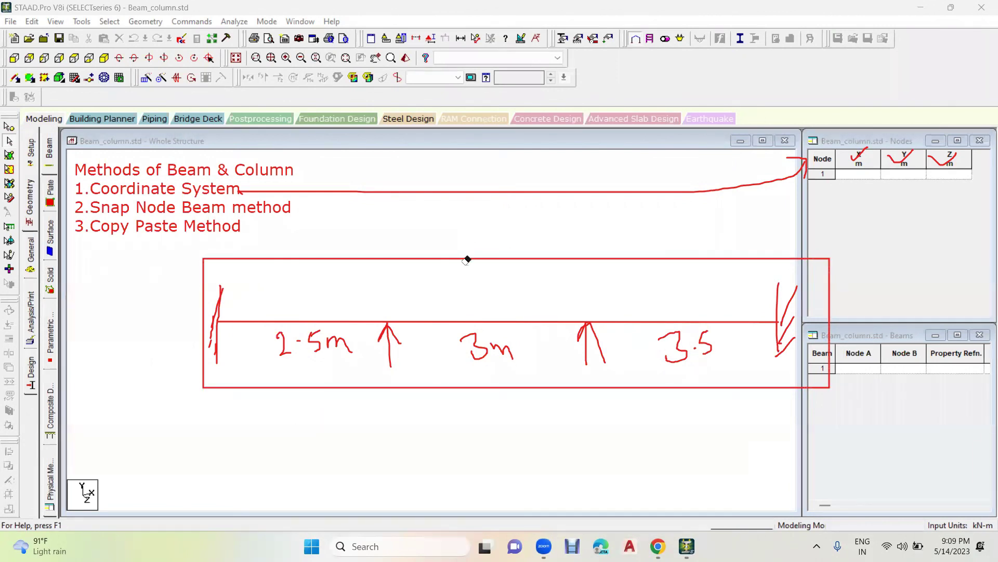
pyautogui.click(467, 260)
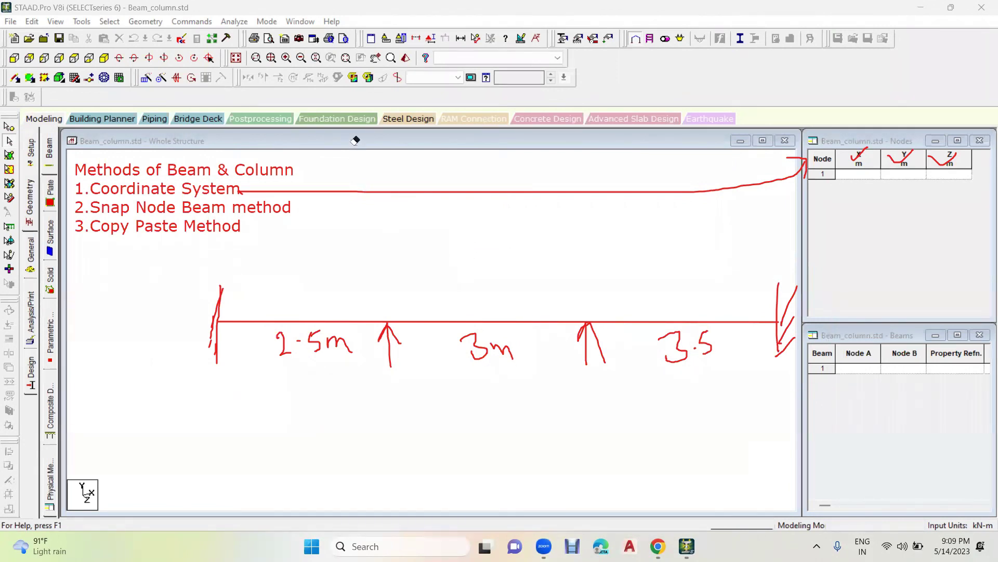
# Step: Label the four support points of the sketched beam A, B, C and D
pyautogui.moveTo(184, 302)
pyautogui.mouseDown()
pyautogui.moveTo(184, 342)
pyautogui.moveTo(197, 338)
pyautogui.moveTo(195, 319)
pyautogui.mouseUp()
pyautogui.moveTo(384, 281)
pyautogui.mouseDown()
pyautogui.moveTo(384, 307)
pyautogui.moveTo(394, 271)
pyautogui.moveTo(404, 299)
pyautogui.moveTo(385, 309)
pyautogui.mouseUp()
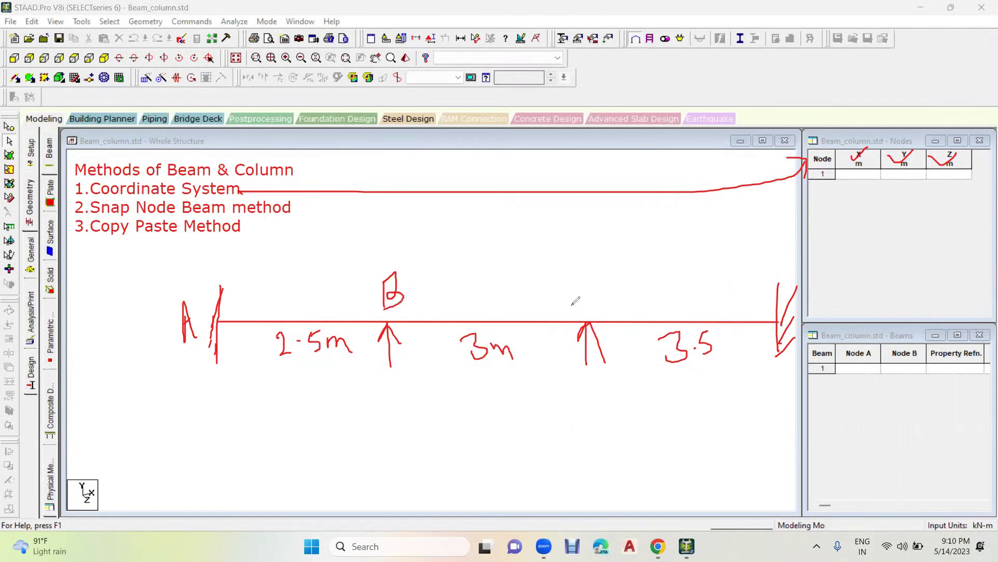
pyautogui.moveTo(604, 291); pyautogui.dragTo(606, 308)
pyautogui.moveTo(773, 249); pyautogui.dragTo(775, 272)
# Step: Draw a horizontal arrow labelled X below the beam and write "Y,Z=0" beneath its label
pyautogui.moveTo(203, 399)
pyautogui.mouseDown()
pyautogui.moveTo(681, 397)
pyautogui.moveTo(666, 433)
pyautogui.mouseUp()
pyautogui.moveTo(693, 385); pyautogui.dragTo(721, 411)
pyautogui.moveTo(715, 382)
pyautogui.mouseDown()
pyautogui.moveTo(699, 431)
pyautogui.moveTo(721, 448)
pyautogui.moveTo(721, 471)
pyautogui.moveTo(760, 450)
pyautogui.mouseUp()
pyautogui.moveTo(762, 450)
pyautogui.mouseDown()
pyautogui.moveTo(805, 443)
pyautogui.moveTo(804, 424)
pyautogui.mouseUp()
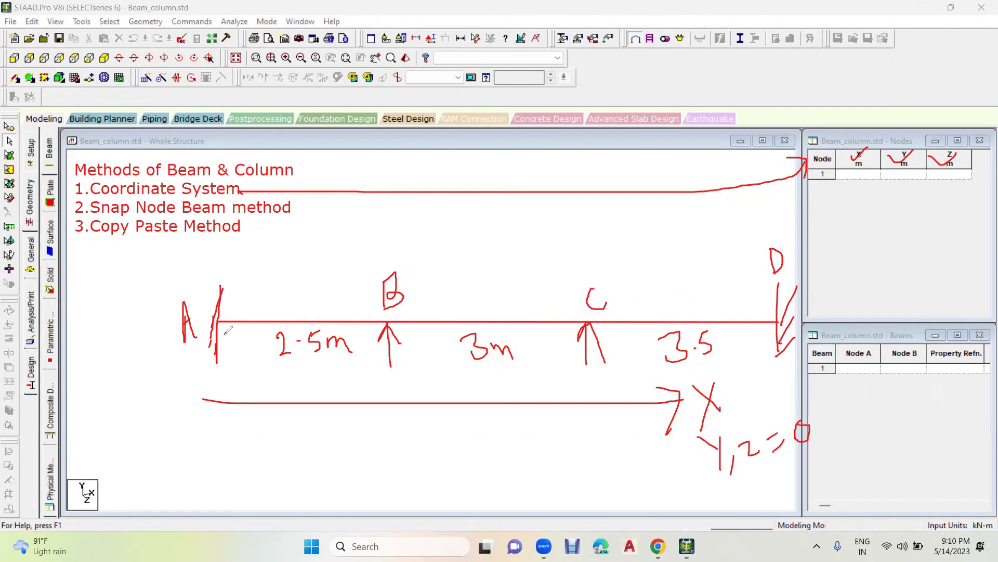
# Step: Write the coordinates (0,0,0) above point A and 2.5,0,0 above point B
pyautogui.moveTo(202, 265)
pyautogui.mouseDown()
pyautogui.moveTo(207, 279)
pyautogui.moveTo(214, 262)
pyautogui.moveTo(243, 271)
pyautogui.moveTo(207, 289)
pyautogui.mouseUp()
pyautogui.click(208, 275)
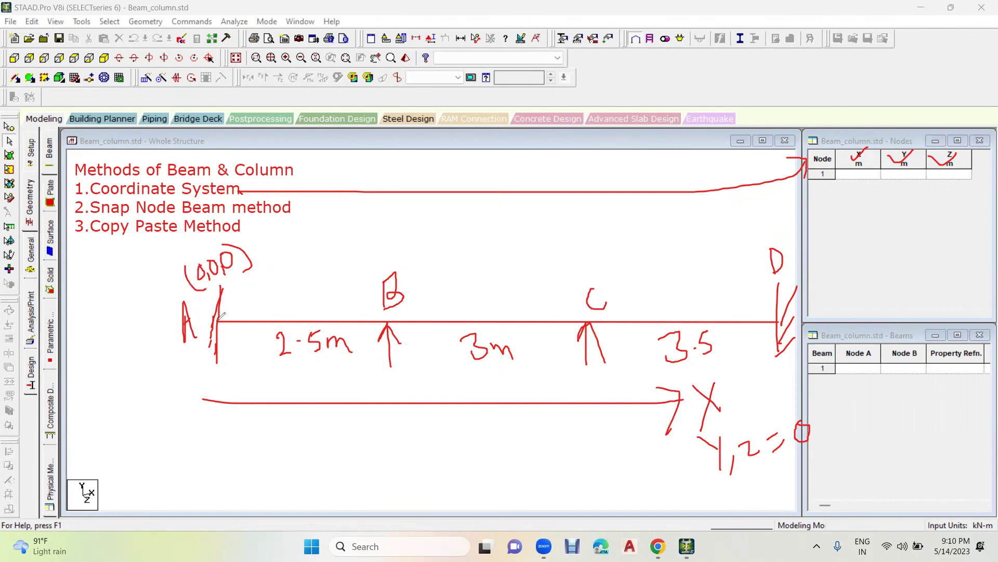
pyautogui.moveTo(409, 259)
pyautogui.mouseDown()
pyautogui.moveTo(433, 274)
pyautogui.moveTo(438, 254)
pyautogui.moveTo(456, 266)
pyautogui.moveTo(454, 241)
pyautogui.moveTo(461, 264)
pyautogui.moveTo(471, 242)
pyautogui.moveTo(479, 252)
pyautogui.moveTo(491, 238)
pyautogui.mouseUp()
pyautogui.click(433, 264)
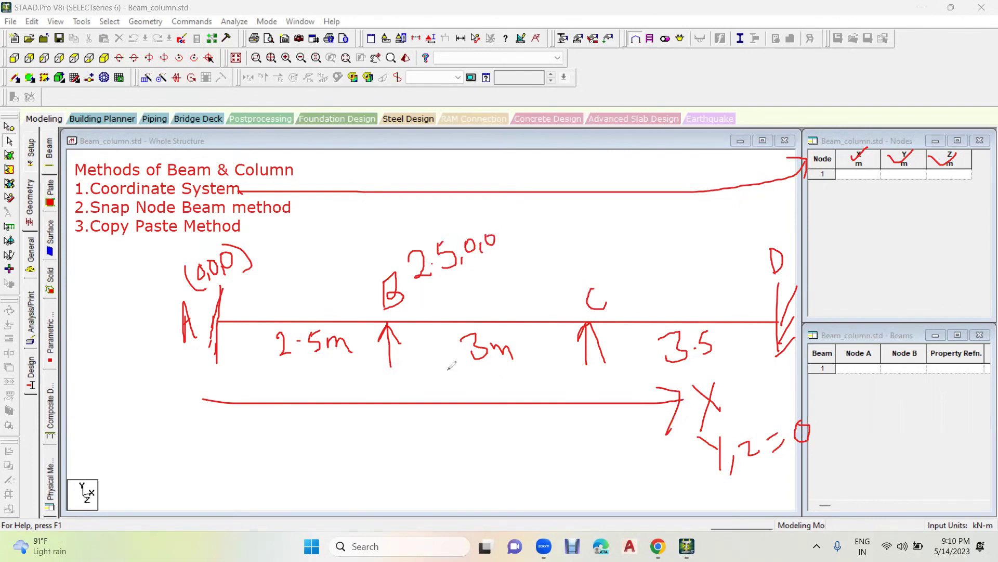
# Step: Write the coordinates (5.5,0,0) above point C and enclose point B's coordinates in parentheses
pyautogui.moveTo(599, 238)
pyautogui.mouseDown()
pyautogui.moveTo(599, 262)
pyautogui.moveTo(607, 236)
pyautogui.moveTo(624, 251)
pyautogui.moveTo(632, 233)
pyautogui.moveTo(637, 254)
pyautogui.moveTo(646, 233)
pyautogui.moveTo(657, 246)
pyautogui.moveTo(663, 226)
pyautogui.moveTo(685, 239)
pyautogui.mouseUp()
pyautogui.click(615, 255)
pyautogui.moveTo(588, 232); pyautogui.dragTo(599, 261)
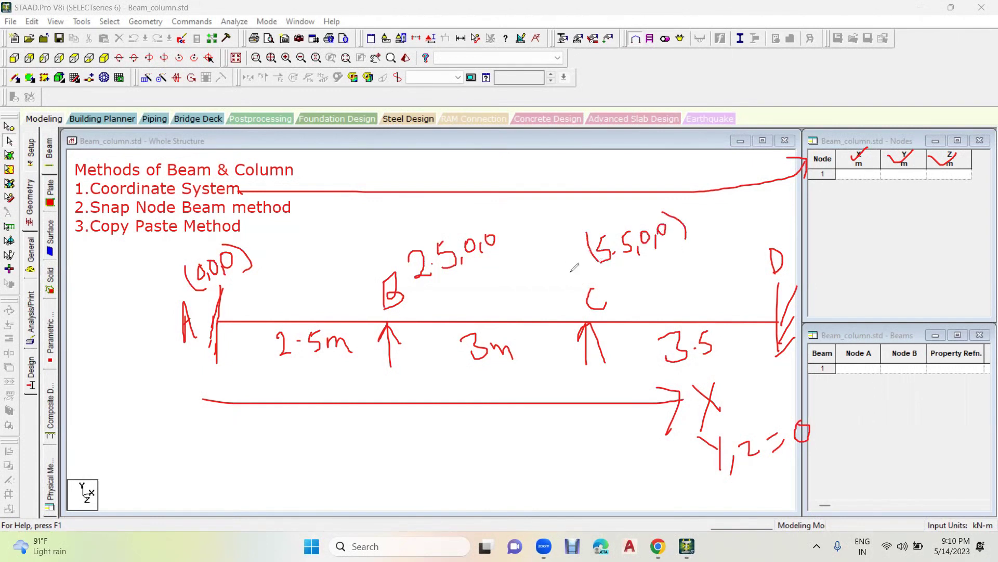
pyautogui.moveTo(492, 223); pyautogui.dragTo(524, 272)
pyautogui.moveTo(401, 248); pyautogui.dragTo(425, 287)
# Step: Write the coordinates (9,0,0) beside point D
pyautogui.moveTo(823, 222)
pyautogui.mouseDown()
pyautogui.moveTo(835, 220)
pyautogui.moveTo(836, 245)
pyautogui.moveTo(849, 252)
pyautogui.moveTo(858, 222)
pyautogui.moveTo(867, 242)
pyautogui.mouseUp()
pyautogui.moveTo(879, 208); pyautogui.dragTo(887, 240)
pyautogui.moveTo(813, 222); pyautogui.dragTo(838, 258)
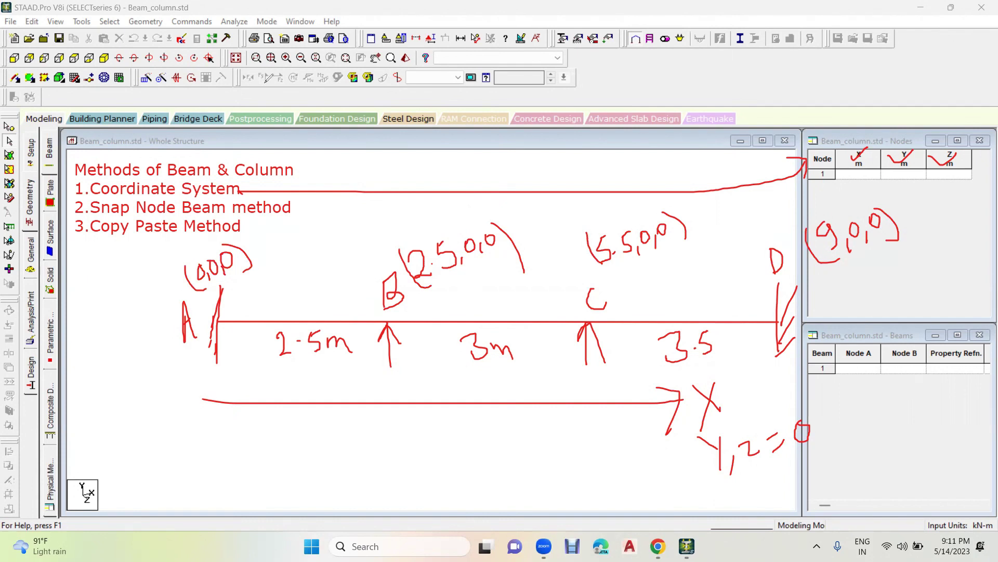
# Step: Create node 1 in the Nodes table with an X coordinate of 0 m
pyautogui.click(857, 177)
pyautogui.write('0')
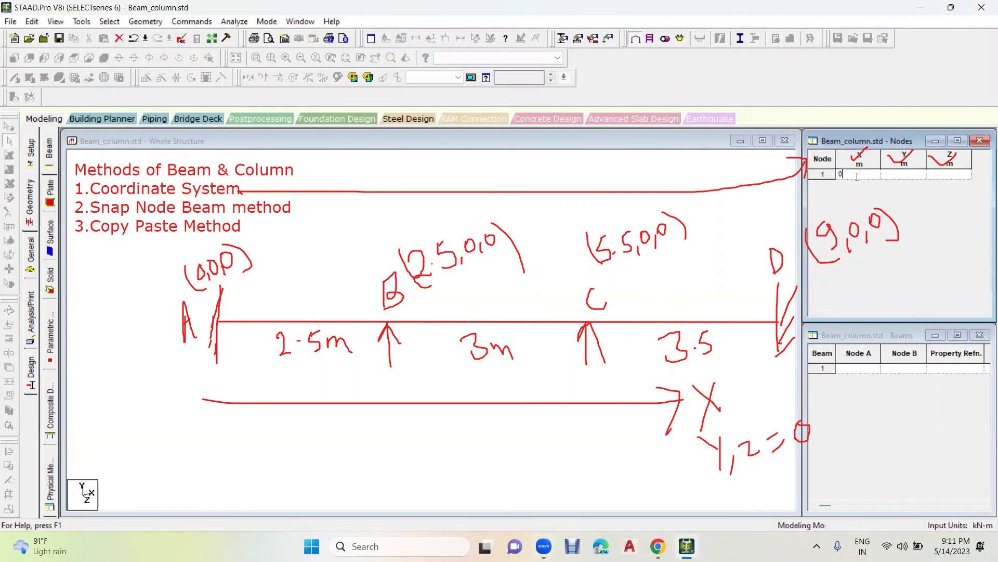
pyautogui.press('Tab')
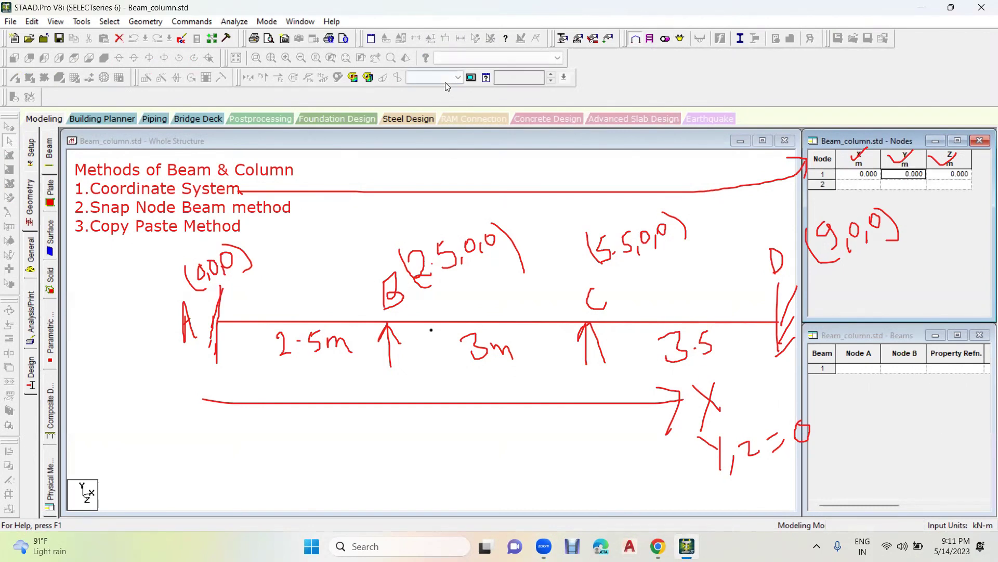
# Step: Circle the plotted node with an arrow to the Node heading, and handwrite an underlined 6 note with "3F" and "3M" below the beam
pyautogui.moveTo(432, 328)
pyautogui.mouseDown()
pyautogui.moveTo(423, 337)
pyautogui.moveTo(439, 318)
pyautogui.moveTo(592, 304)
pyautogui.moveTo(829, 160)
pyautogui.mouseUp()
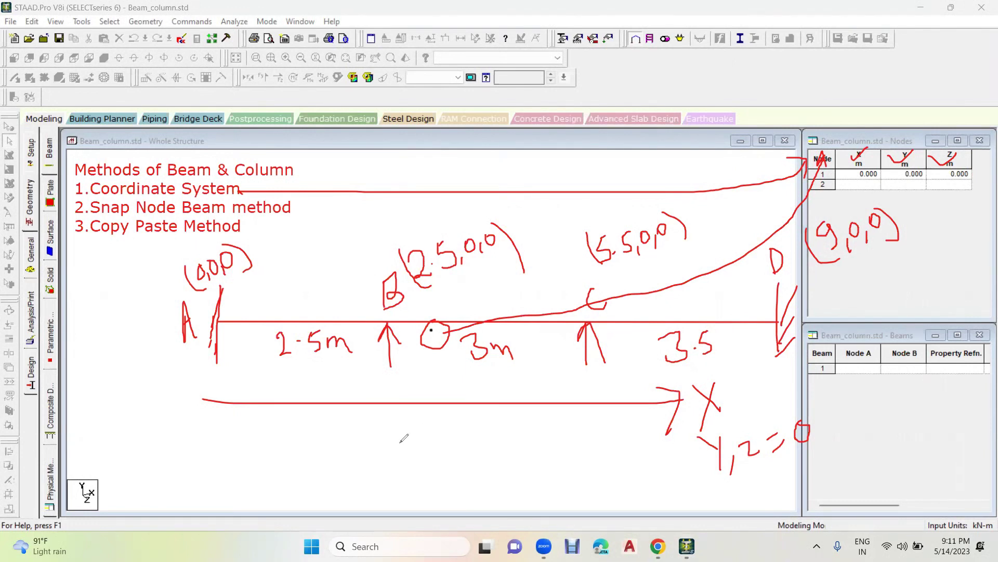
pyautogui.moveTo(409, 429)
pyautogui.mouseDown()
pyautogui.moveTo(415, 465)
pyautogui.moveTo(411, 445)
pyautogui.moveTo(437, 458)
pyautogui.mouseUp()
pyautogui.moveTo(439, 422)
pyautogui.mouseDown()
pyautogui.moveTo(443, 456)
pyautogui.moveTo(446, 423)
pyautogui.moveTo(453, 451)
pyautogui.moveTo(465, 416)
pyautogui.moveTo(472, 434)
pyautogui.moveTo(453, 445)
pyautogui.mouseUp()
pyautogui.moveTo(439, 465); pyautogui.dragTo(491, 442)
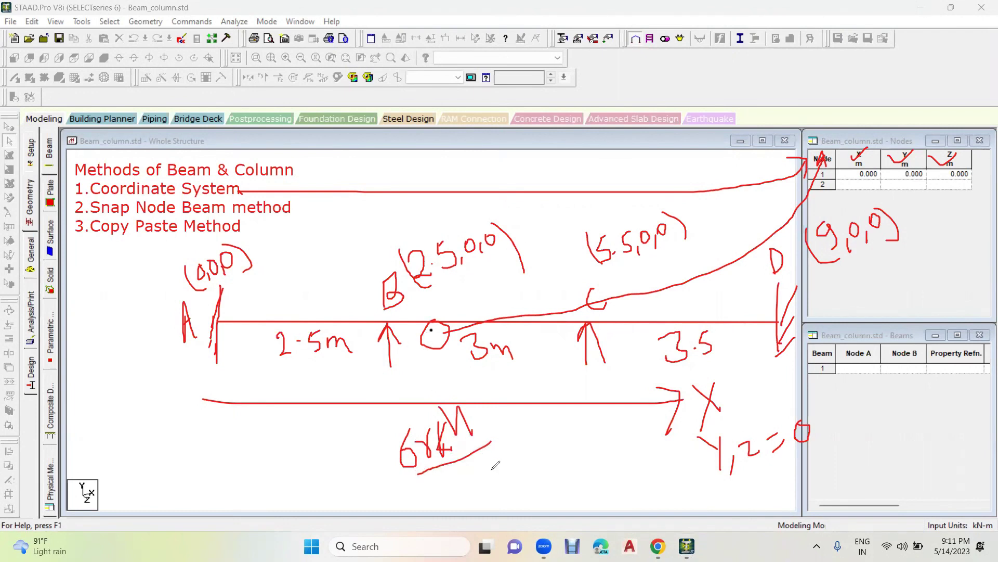
pyautogui.moveTo(480, 469)
pyautogui.mouseDown()
pyautogui.moveTo(497, 462)
pyautogui.moveTo(498, 480)
pyautogui.mouseUp()
pyautogui.moveTo(516, 447)
pyautogui.mouseDown()
pyautogui.moveTo(513, 470)
pyautogui.moveTo(526, 446)
pyautogui.moveTo(524, 493)
pyautogui.moveTo(513, 503)
pyautogui.moveTo(558, 456)
pyautogui.moveTo(568, 485)
pyautogui.mouseUp()
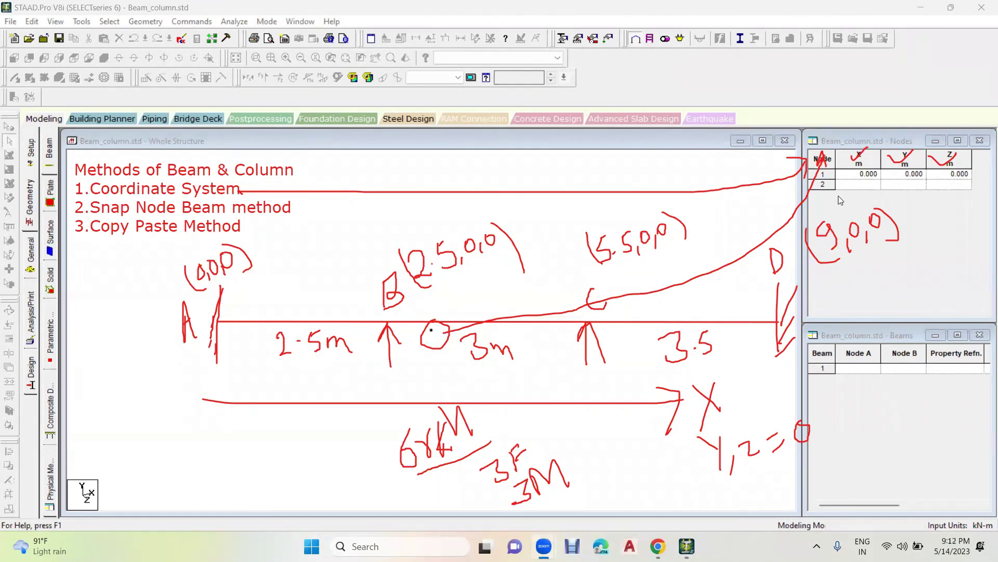
# Step: Create node 2 in the Nodes table with an X coordinate of 2.5 m
pyautogui.click(858, 186)
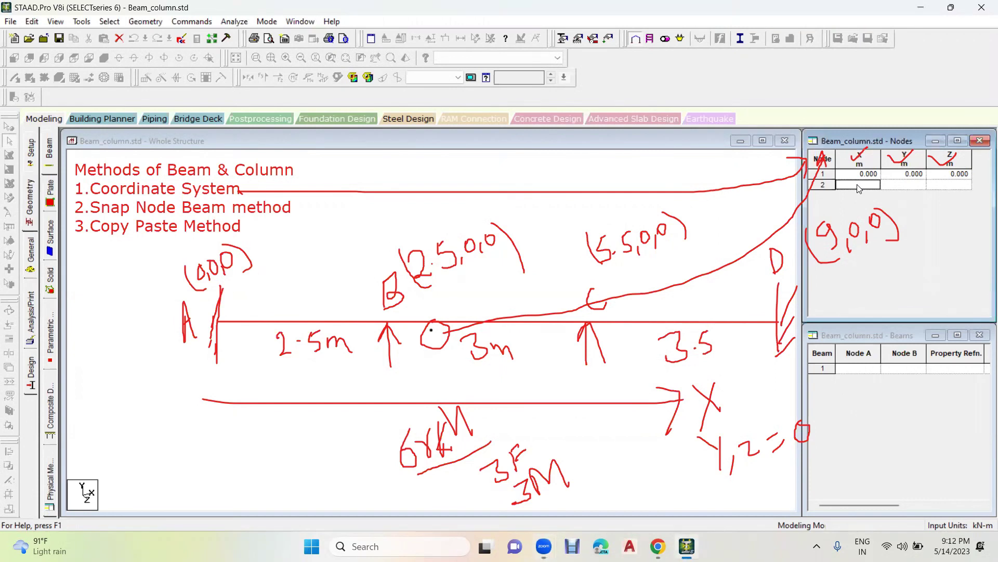
pyautogui.write('2.5')
pyautogui.press('Tab')
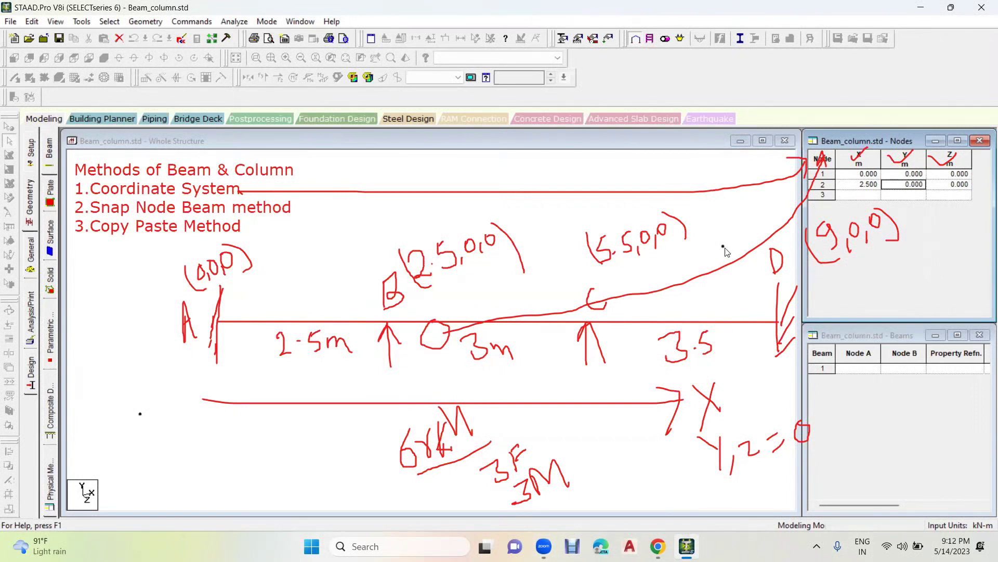
# Step: Create node 3 with an X coordinate of 5.5 m and node 4 with an X coordinate of 9 m in the Nodes table
pyautogui.click(866, 195)
pyautogui.write('5')
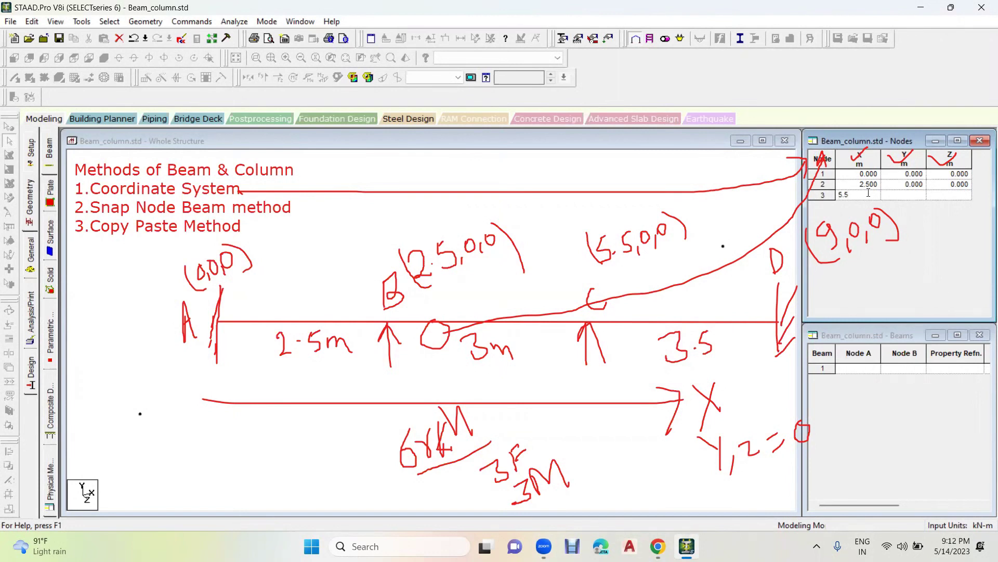
pyautogui.write('.5')
pyautogui.press('Tab')
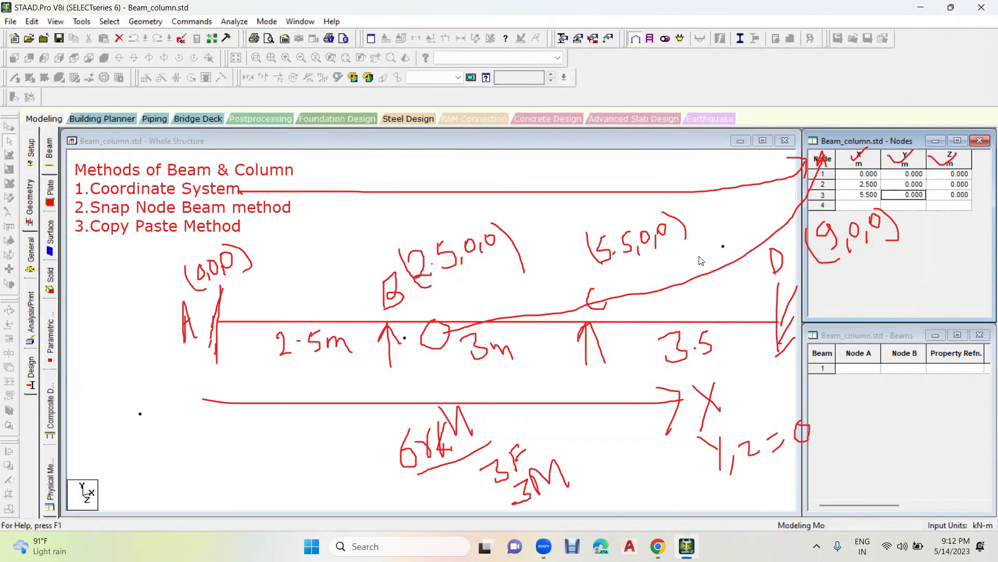
pyautogui.click(861, 206)
pyautogui.write('9')
pyautogui.press('Tab')
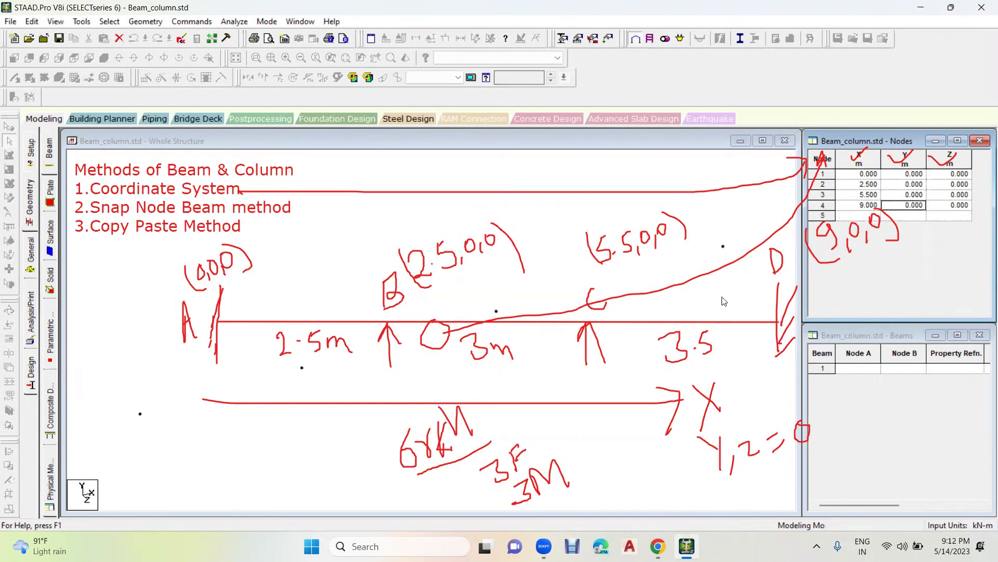
# Step: Clear all handwritten annotations from the drawing area, and accept the auto save to save the modified structure
pyautogui.click(687, 136)
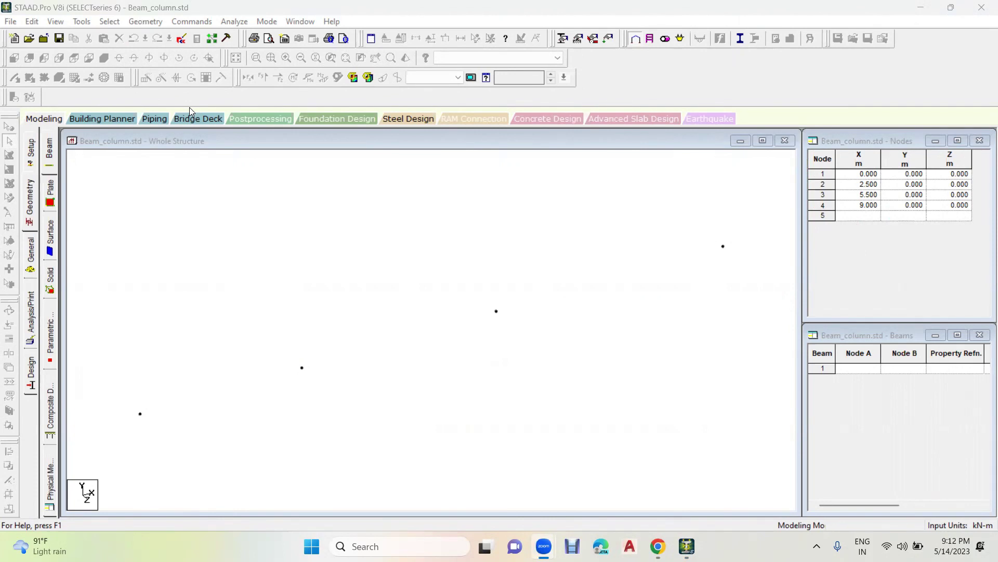
pyautogui.click(372, 255)
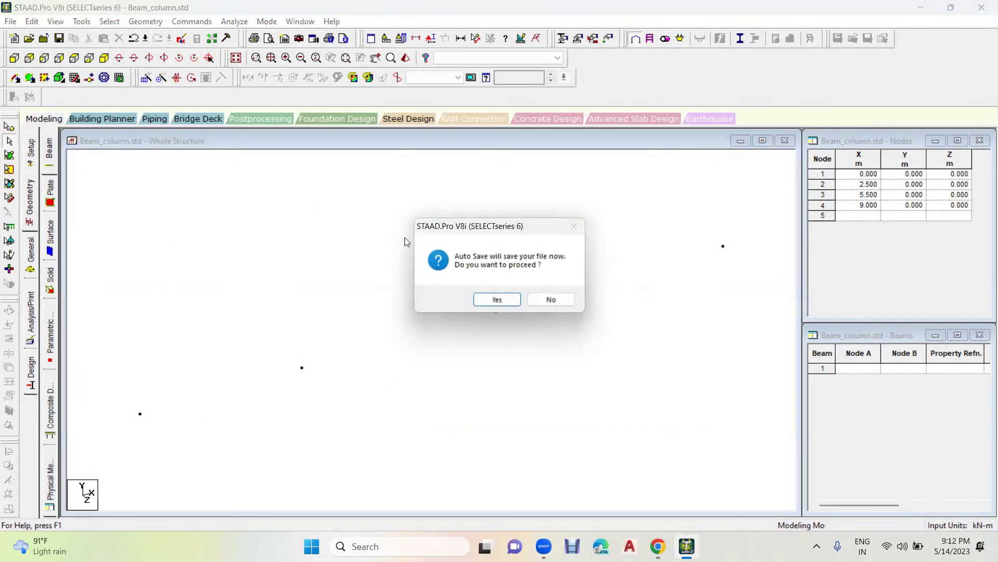
pyautogui.click(487, 300)
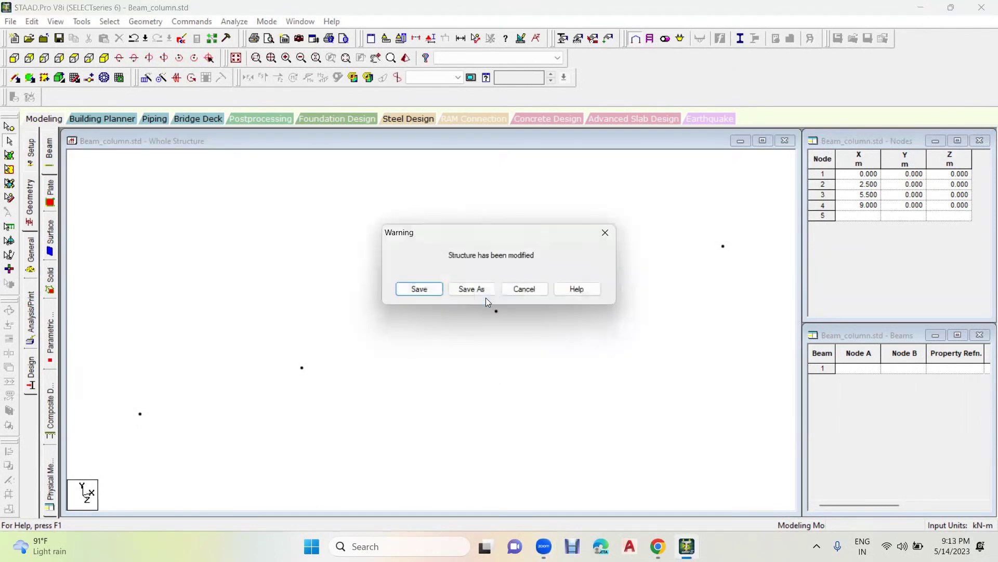
pyautogui.click(416, 289)
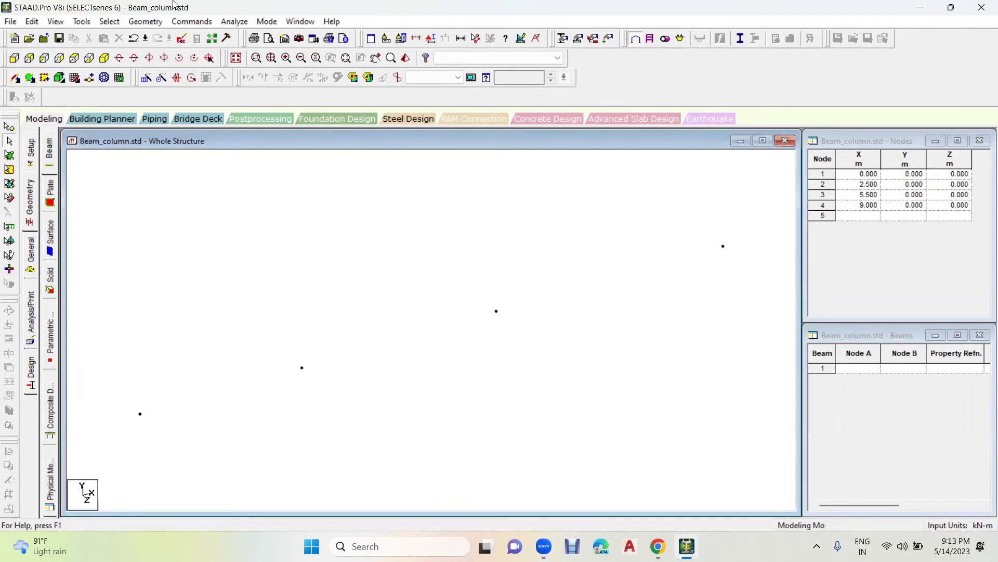
# Step: View the nodes from the front, back, sides, top, bottom and isometric directions, ending with the front X-Y view
pyautogui.click(14, 58)
pyautogui.click(29, 58)
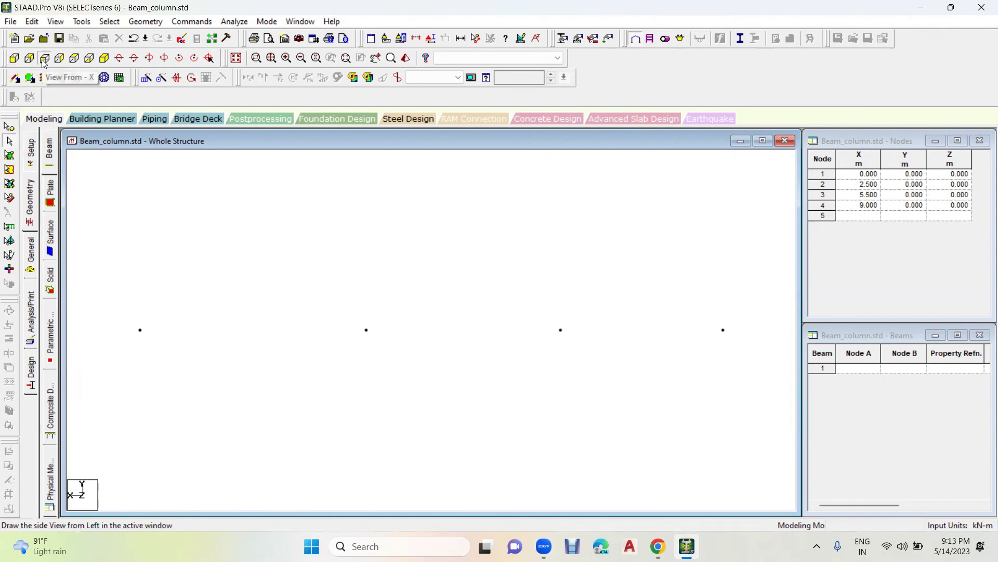
pyautogui.click(44, 61)
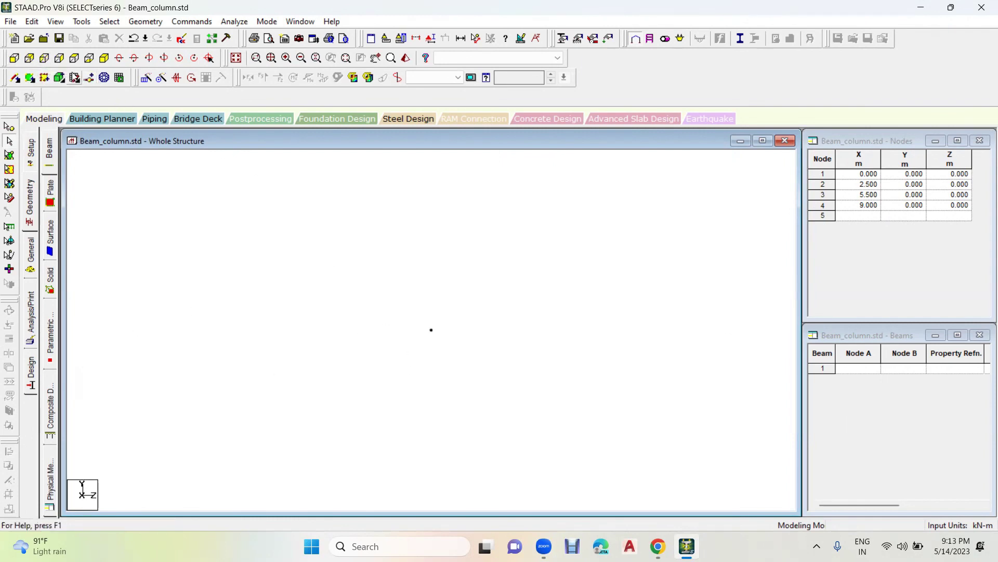
pyautogui.click(65, 61)
pyautogui.click(75, 60)
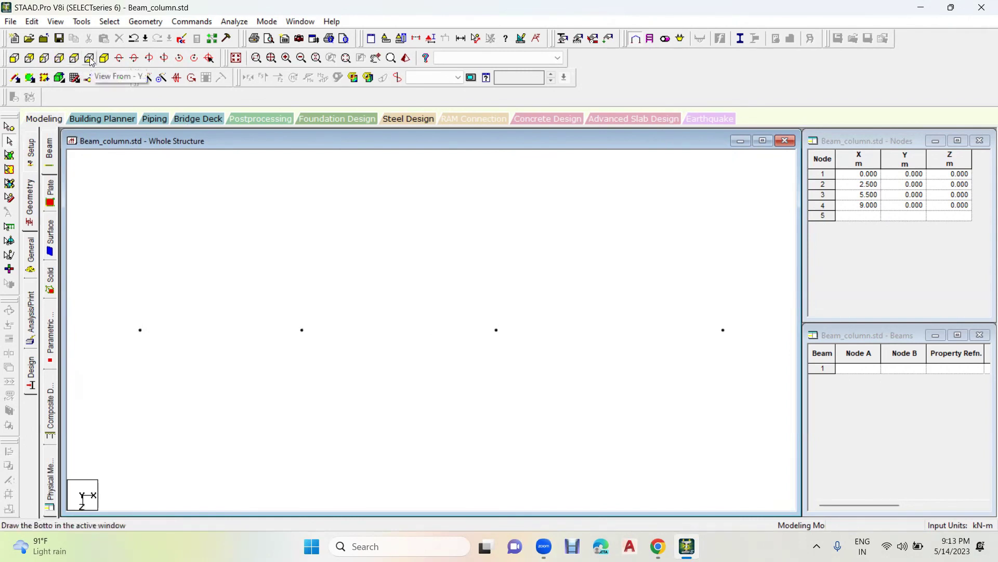
pyautogui.click(90, 60)
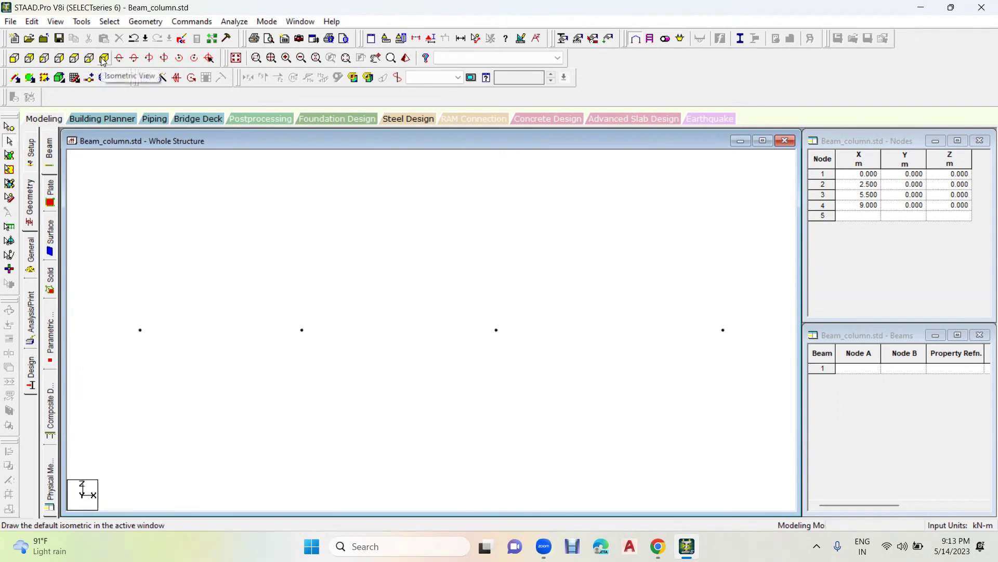
pyautogui.click(104, 59)
pyautogui.click(14, 58)
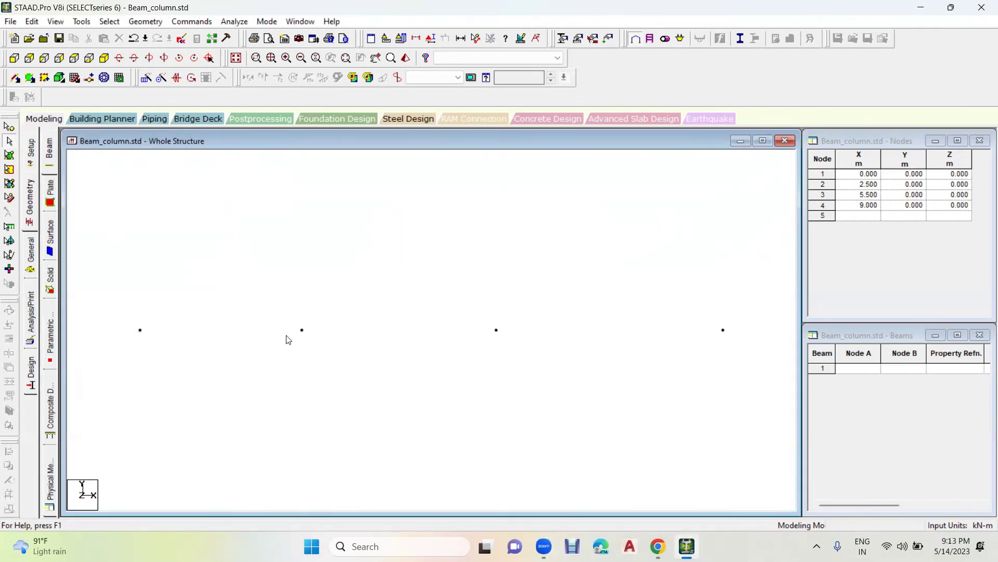
# Step: Add a text annotation above the nodes with the heading "Add Beam(Geometry menu Bar)", widened to fit on one line
pyautogui.click(232, 178)
pyautogui.write('Add ')
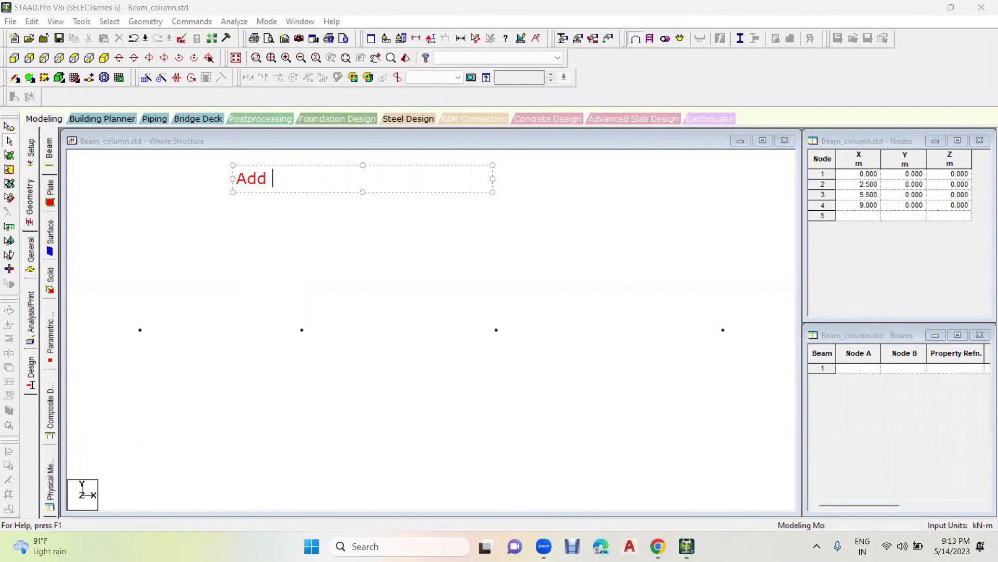
pyautogui.write('Beam(Ge')
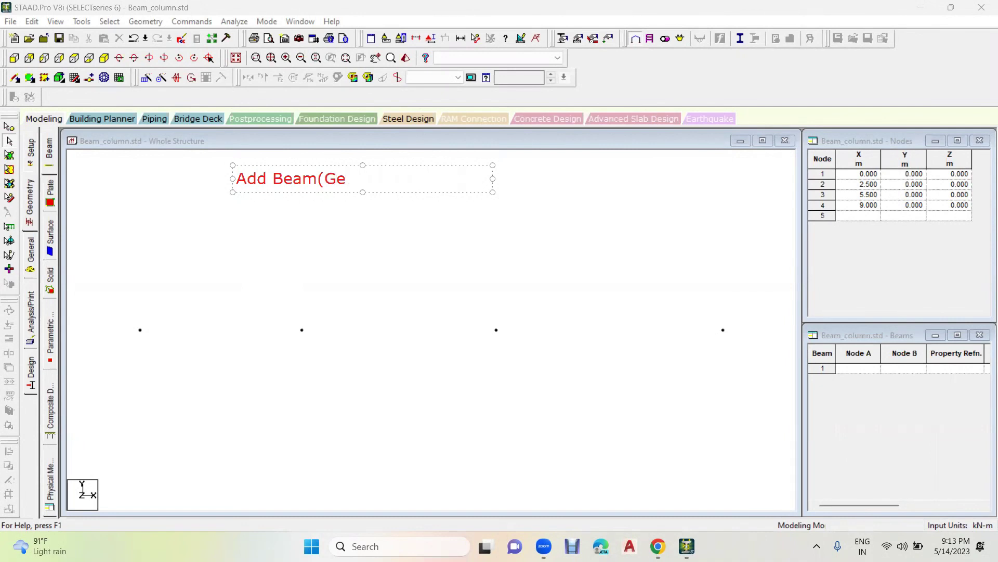
pyautogui.write('ometry men')
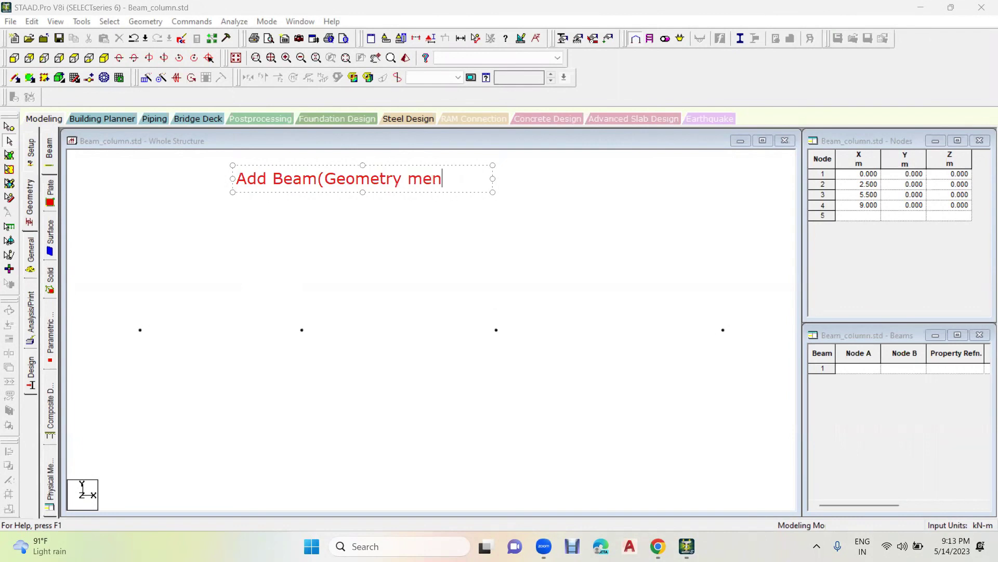
pyautogui.write('u Bar)')
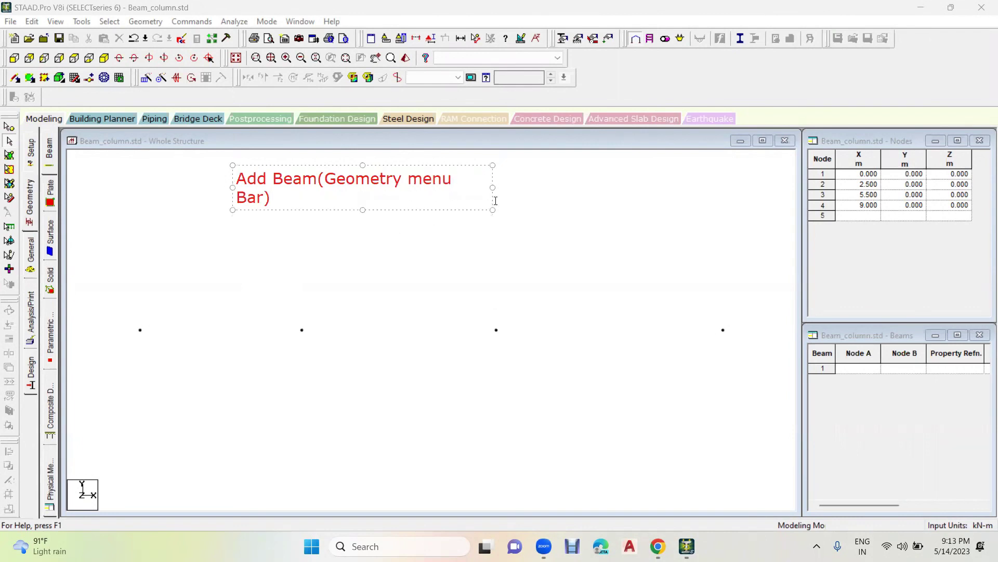
pyautogui.moveTo(493, 187); pyautogui.dragTo(534, 187)
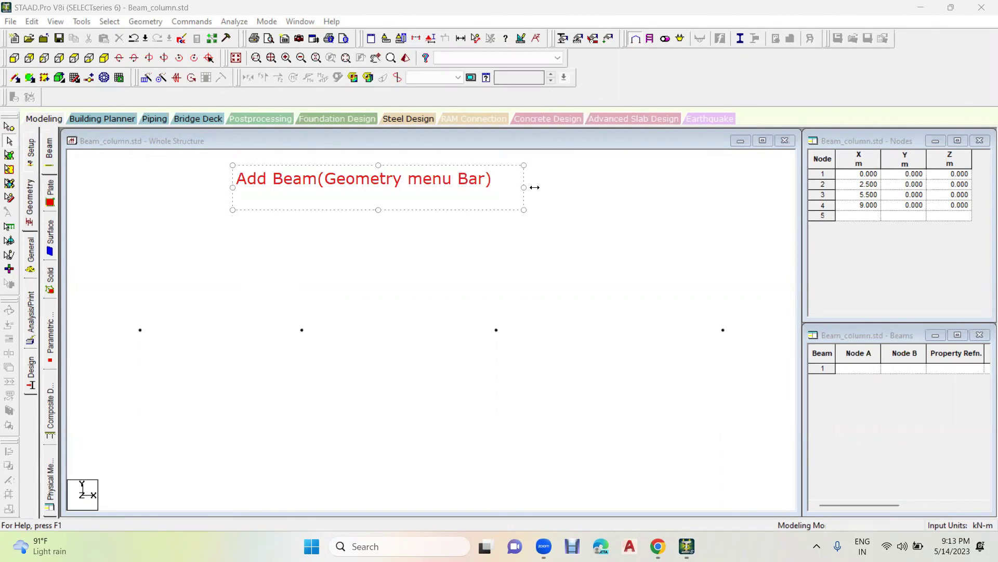
# Step: List "1.Point to Point" and "2.Add Beam B/w mid point" under the annotation heading
pyautogui.press('Return')
pyautogui.write('1.Point')
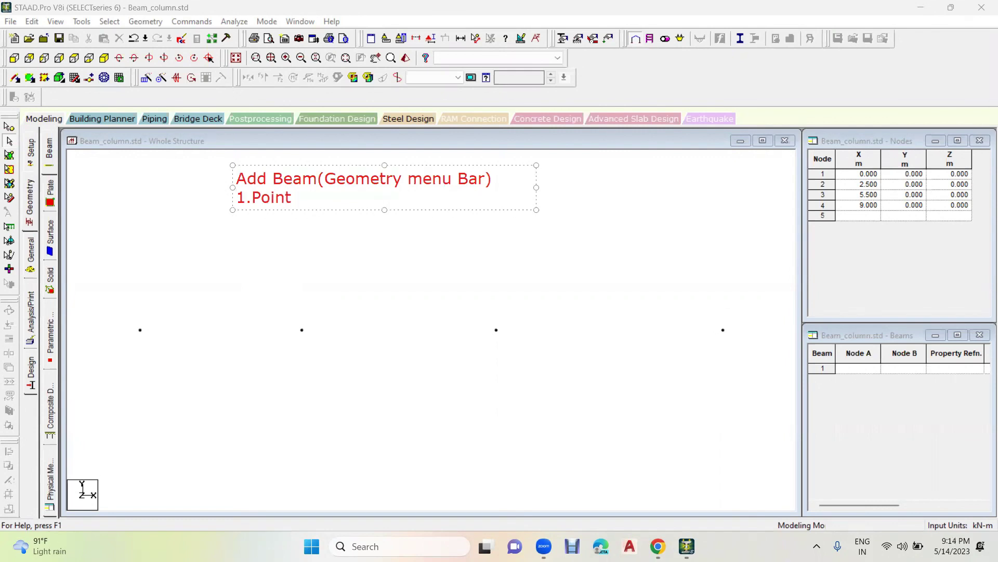
pyautogui.write(' to Point')
pyautogui.press('Return')
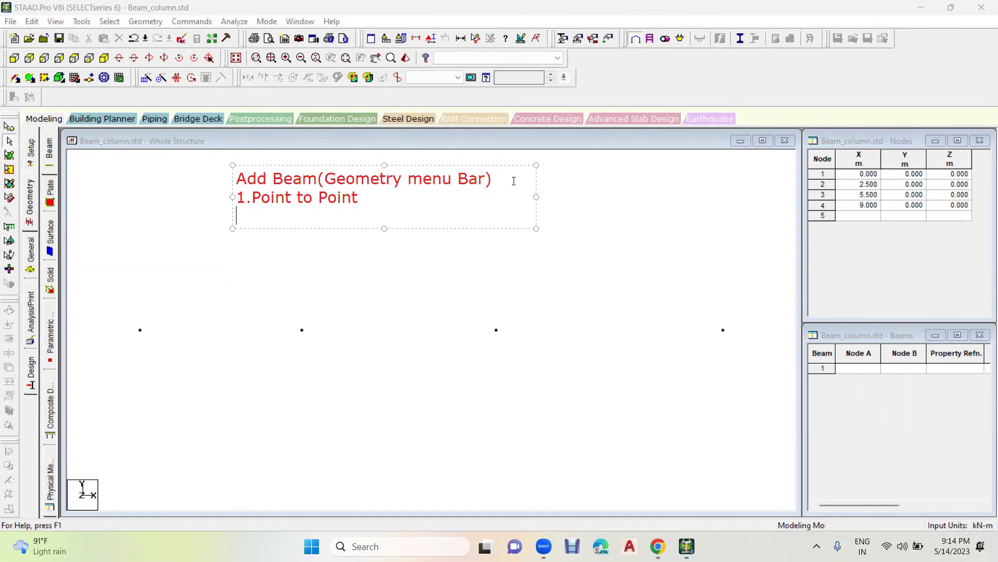
pyautogui.write('2.Add Beam B')
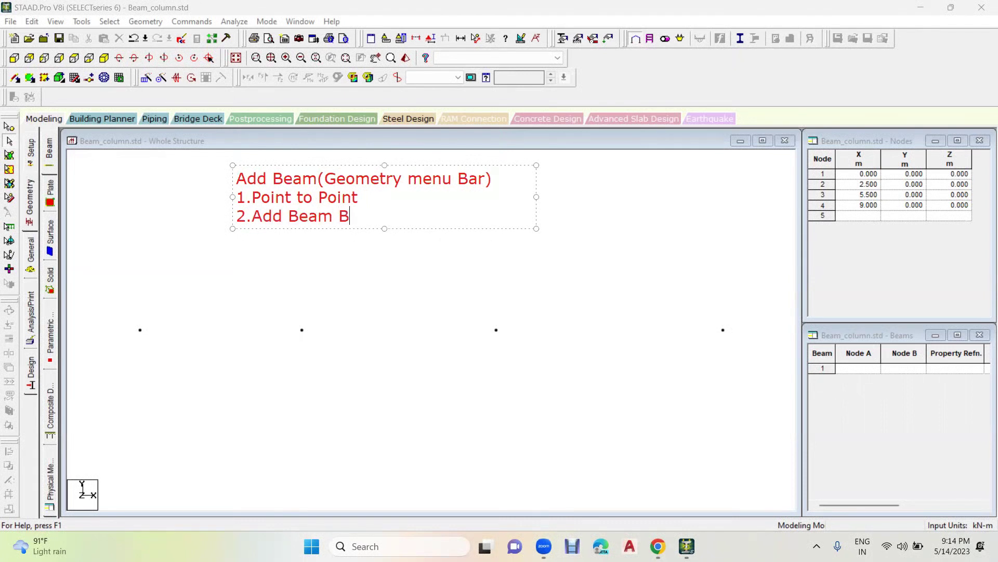
pyautogui.write('/w mid point')
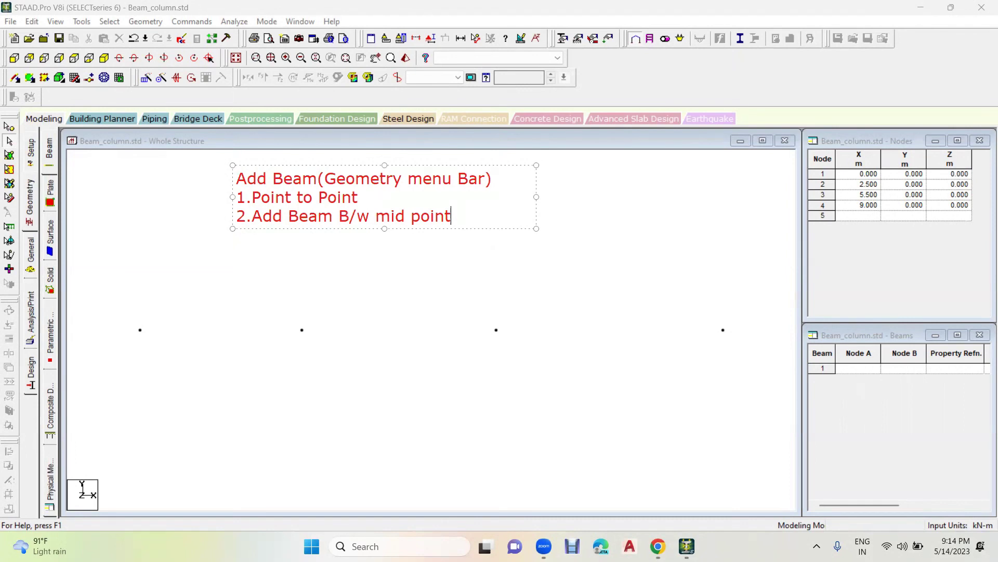
# Step: Add "3.Add Beam by perpendicular Intersection" to the annotation list and widen the text box to fit it on one line
pyautogui.press('Return')
pyautogui.write('3.Add Bea')
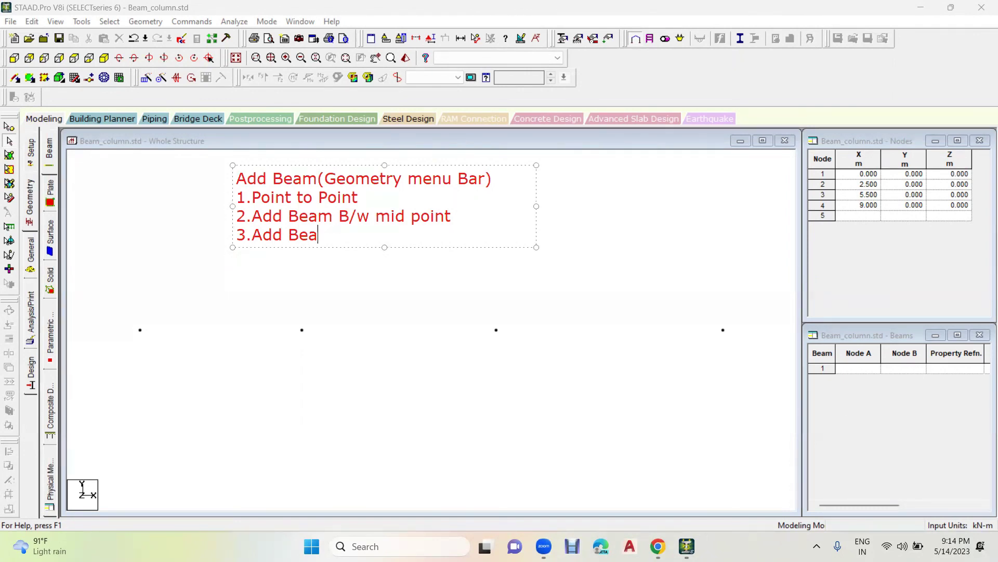
pyautogui.write('m by perp')
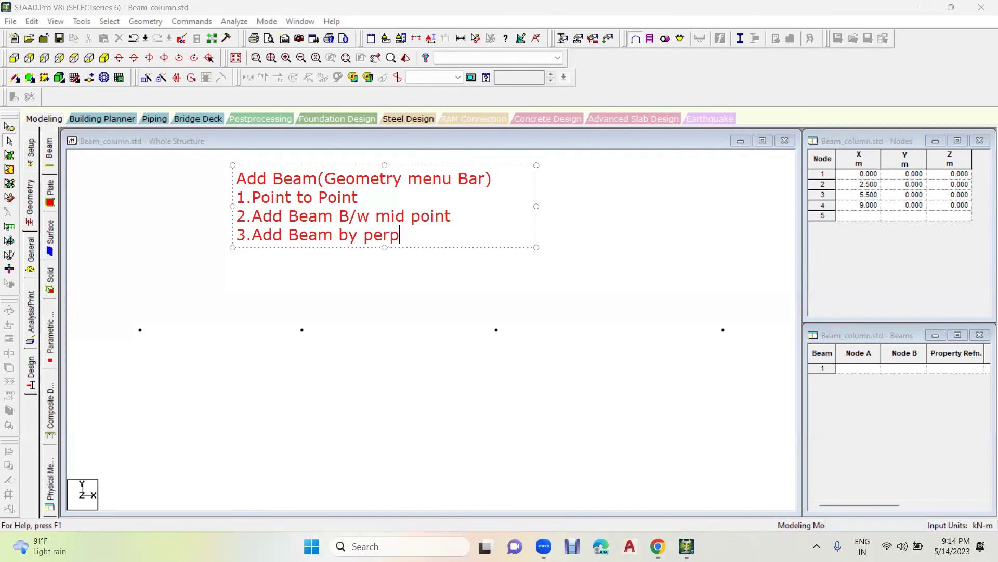
pyautogui.write('endicular Intersection')
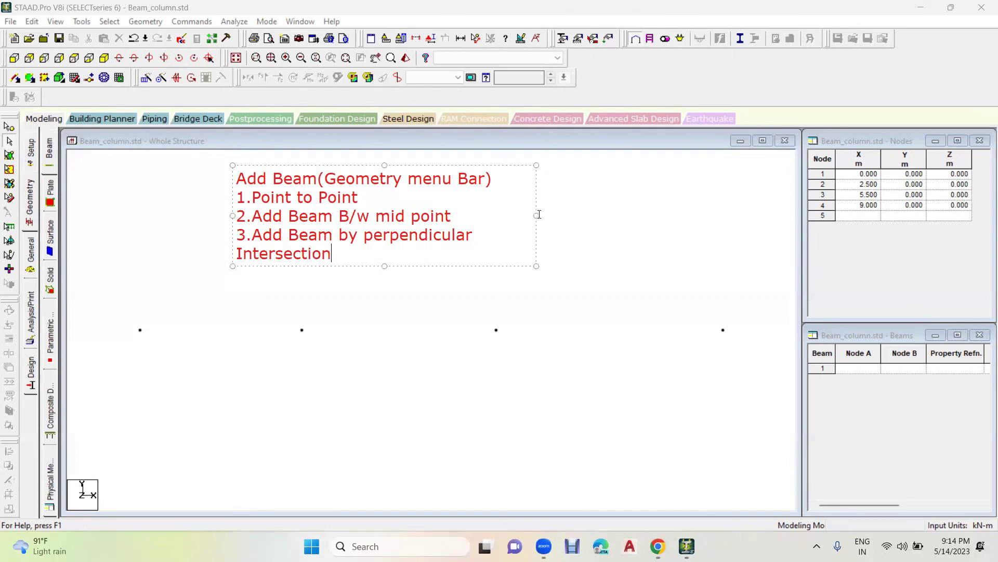
pyautogui.moveTo(536, 215); pyautogui.dragTo(635, 216)
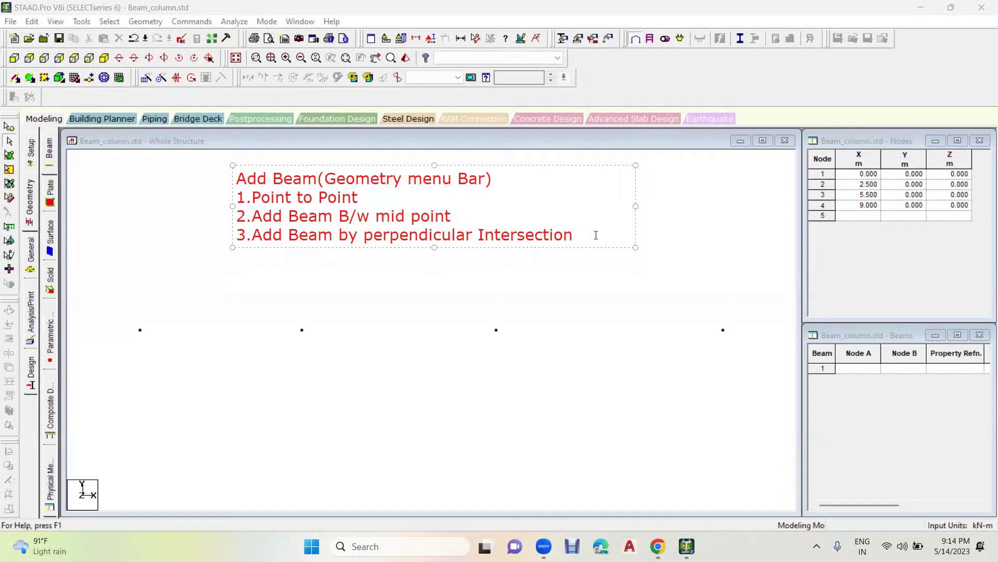
# Step: Add "4.Add Curved Beam" as the last item of the annotation list and finish the text
pyautogui.press('Return')
pyautogui.write('4.Ad')
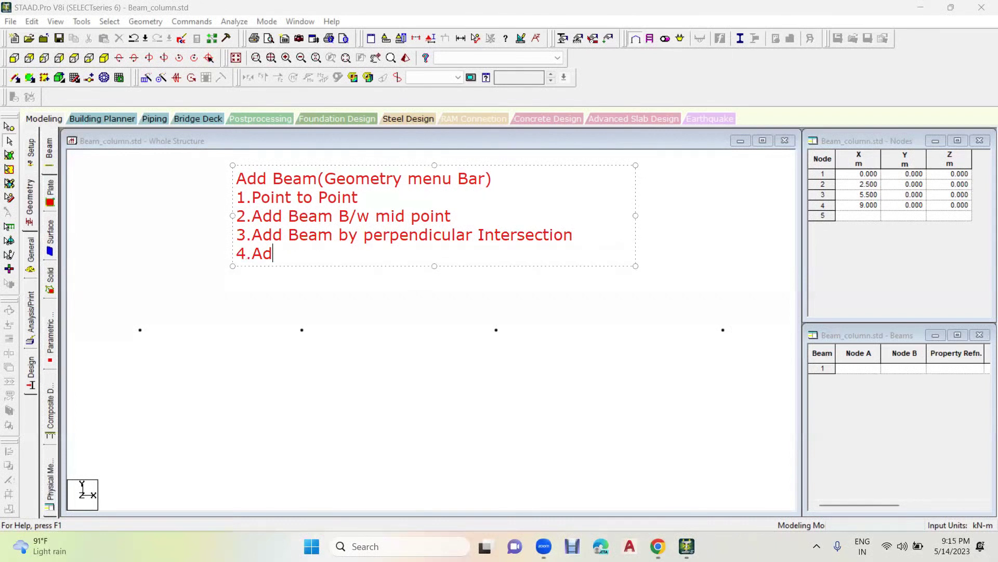
pyautogui.write('d Curved')
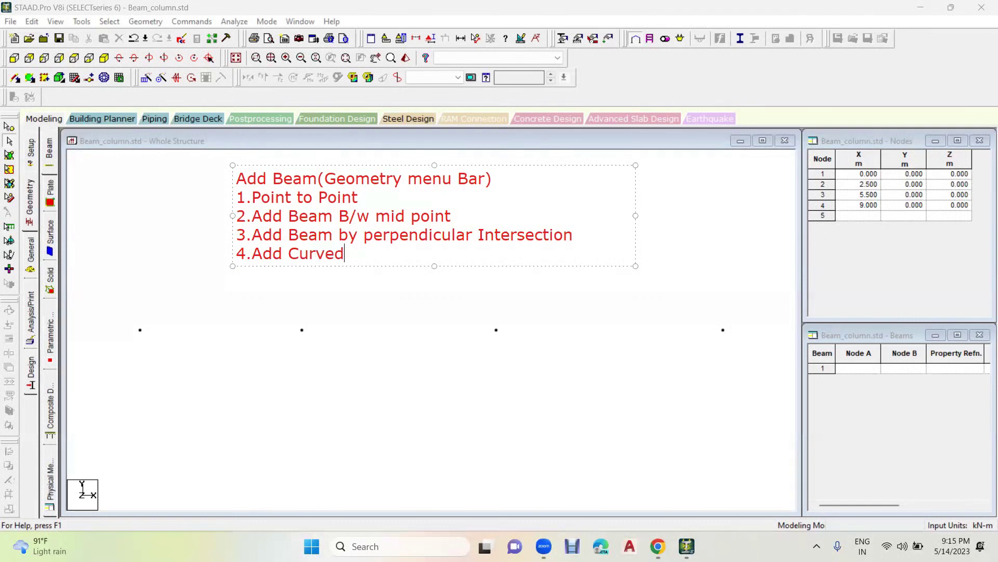
pyautogui.write(' Beam')
pyautogui.click(467, 325)
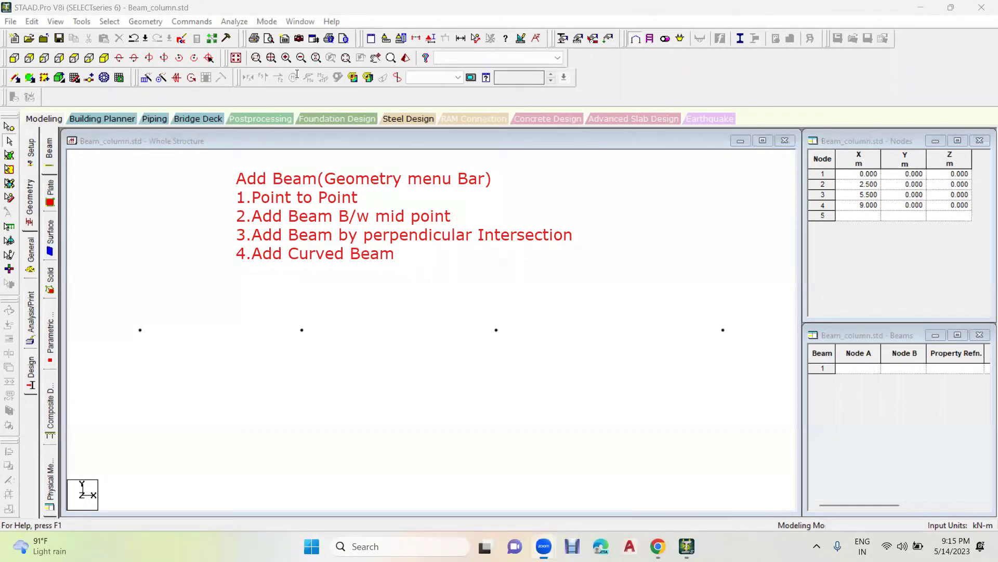
# Step: Add beams from point to point connecting node 1 to 2, node 2 to 3, and node 4 to 3
pyautogui.click(146, 21)
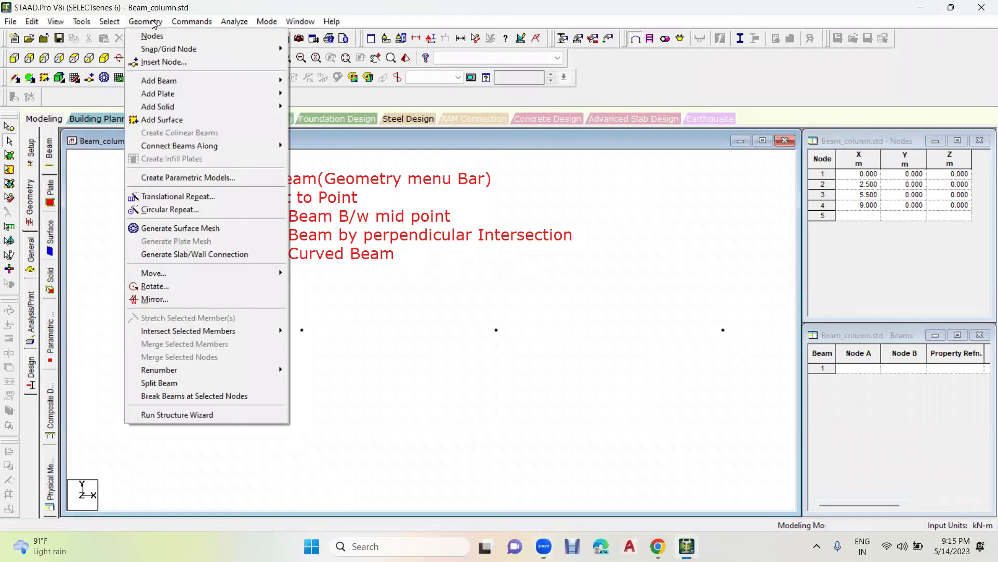
pyautogui.moveTo(164, 84)
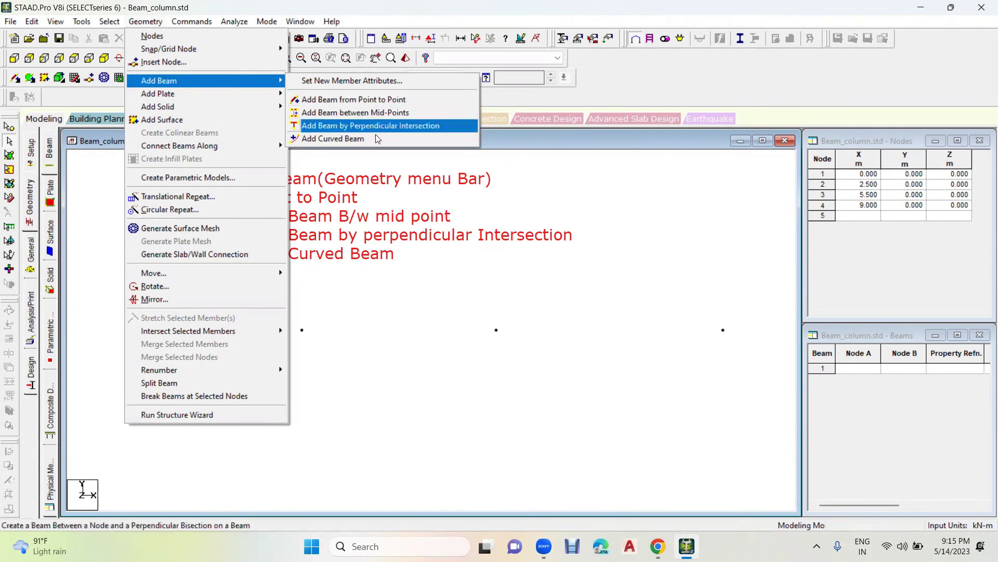
pyautogui.click(371, 103)
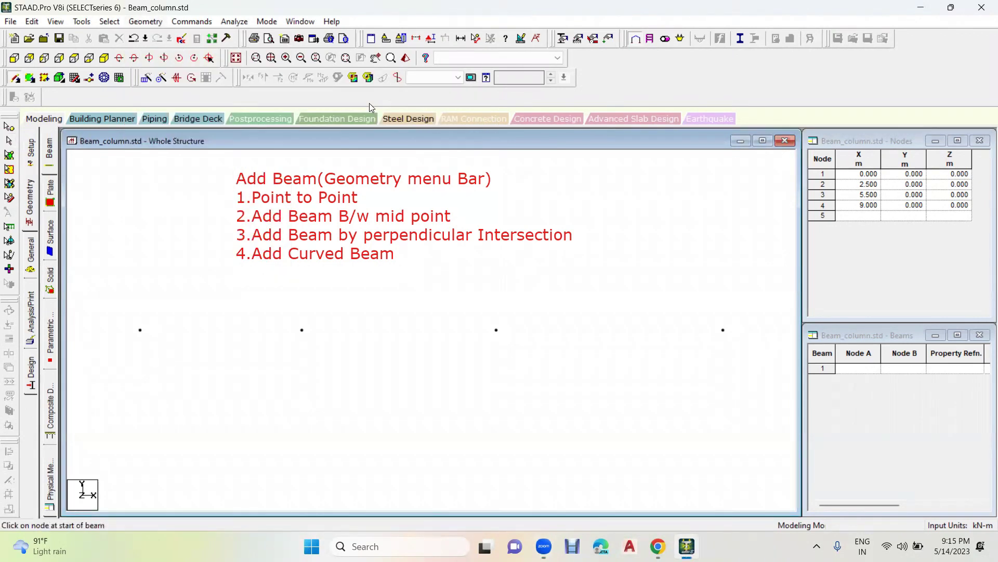
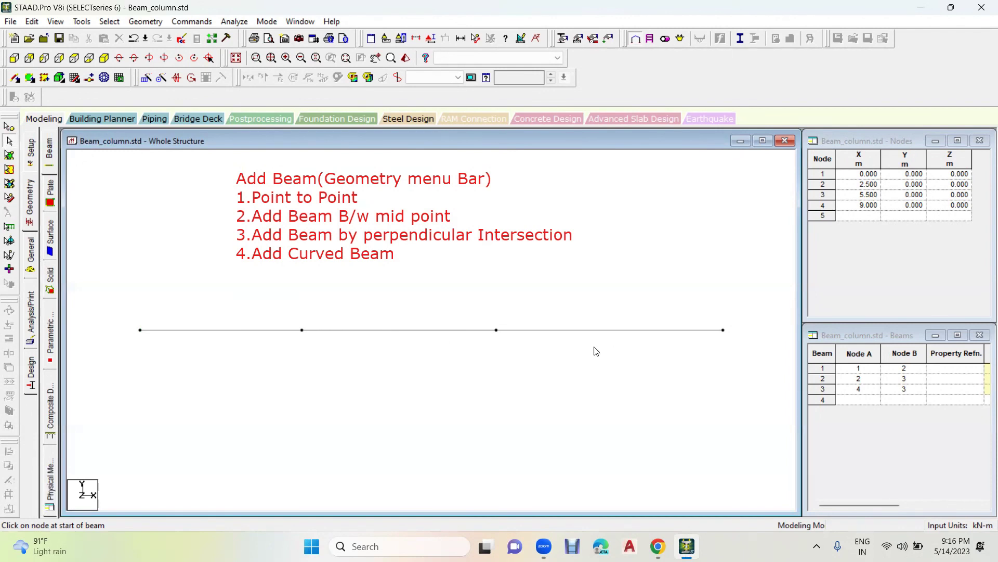
pyautogui.click(80, 24)
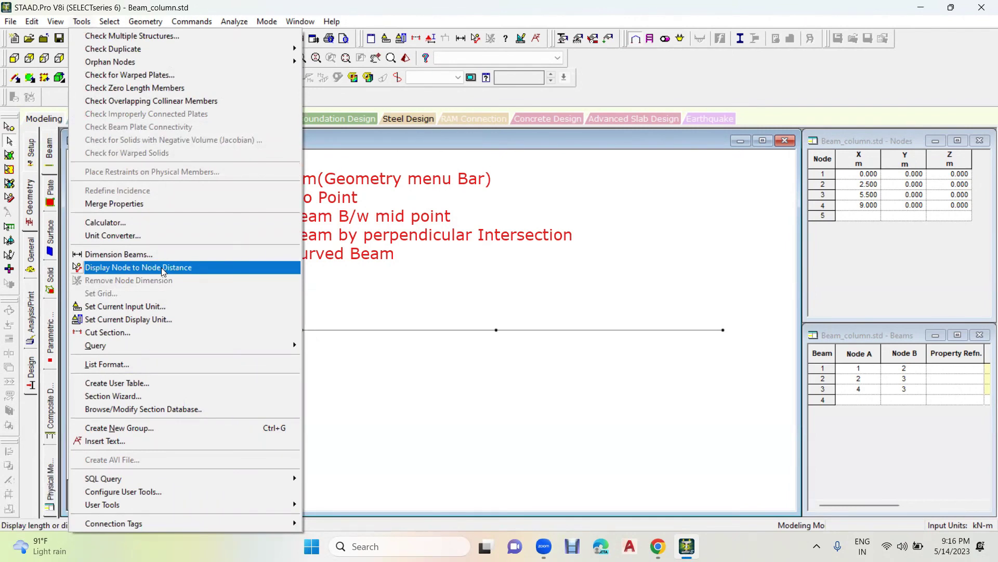
pyautogui.click(562, 210)
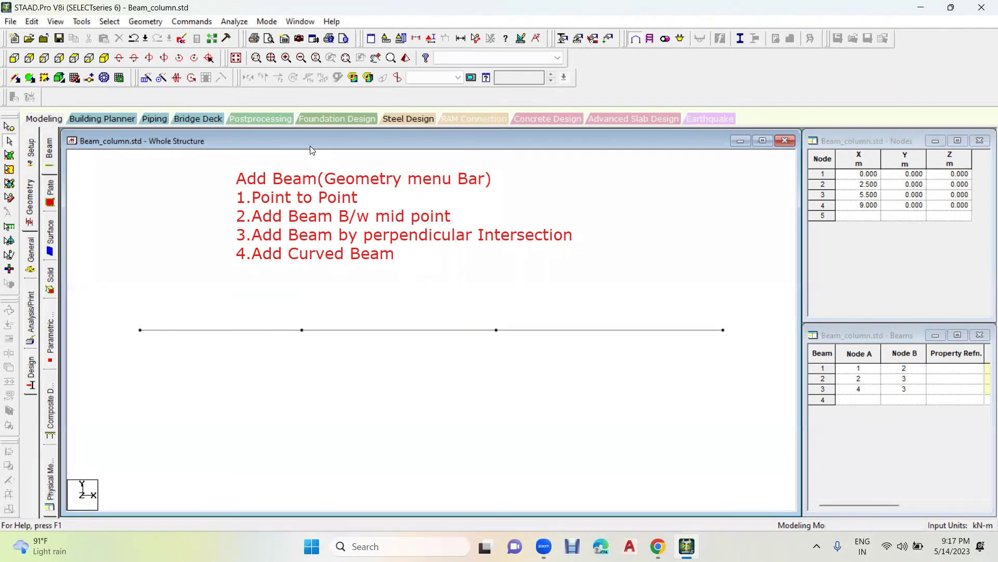
# Step: Underline "Point to Point" in the annotation list
pyautogui.moveTo(255, 207); pyautogui.dragTo(358, 206)
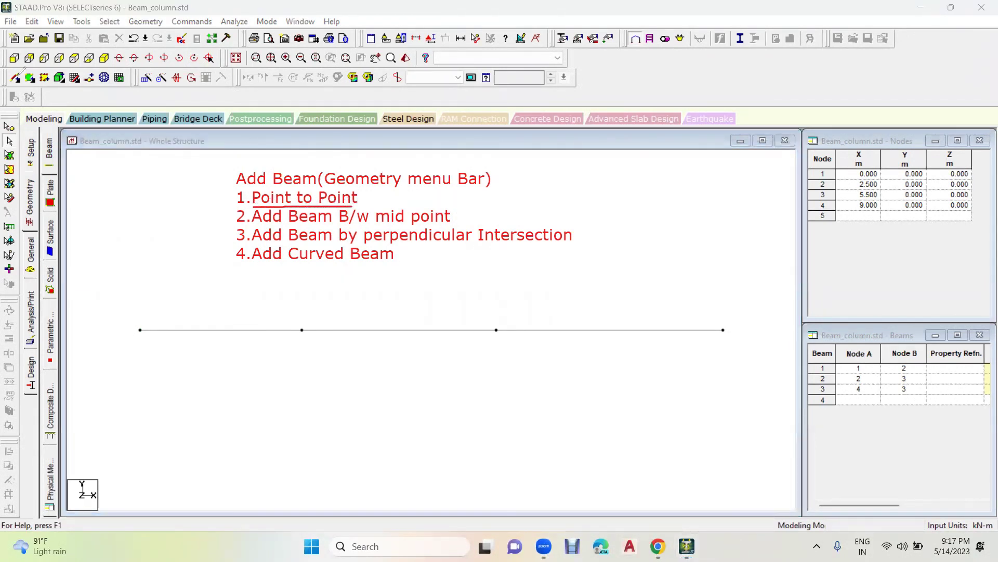
# Step: Circle the Add Beam tool in red and outline the Display Node to Node Distance tool with a red box
pyautogui.moveTo(17, 67)
pyautogui.mouseDown()
pyautogui.moveTo(5, 81)
pyautogui.moveTo(11, 90)
pyautogui.moveTo(25, 83)
pyautogui.moveTo(19, 63)
pyautogui.mouseUp()
pyautogui.click(82, 21)
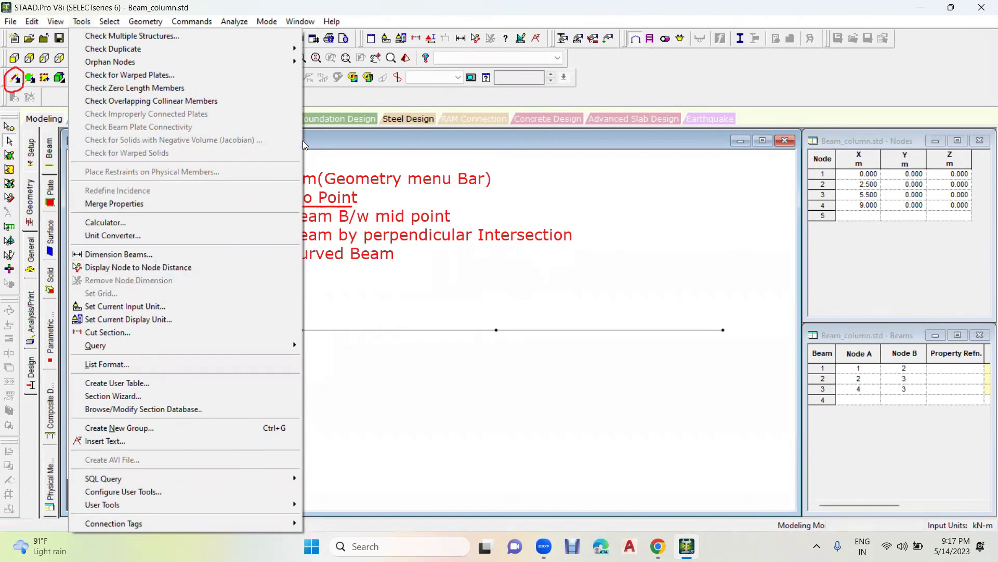
pyautogui.click(468, 26)
pyautogui.moveTo(468, 24)
pyautogui.mouseDown()
pyautogui.moveTo(470, 48)
pyautogui.moveTo(484, 46)
pyautogui.moveTo(484, 28)
pyautogui.moveTo(470, 24)
pyautogui.mouseUp()
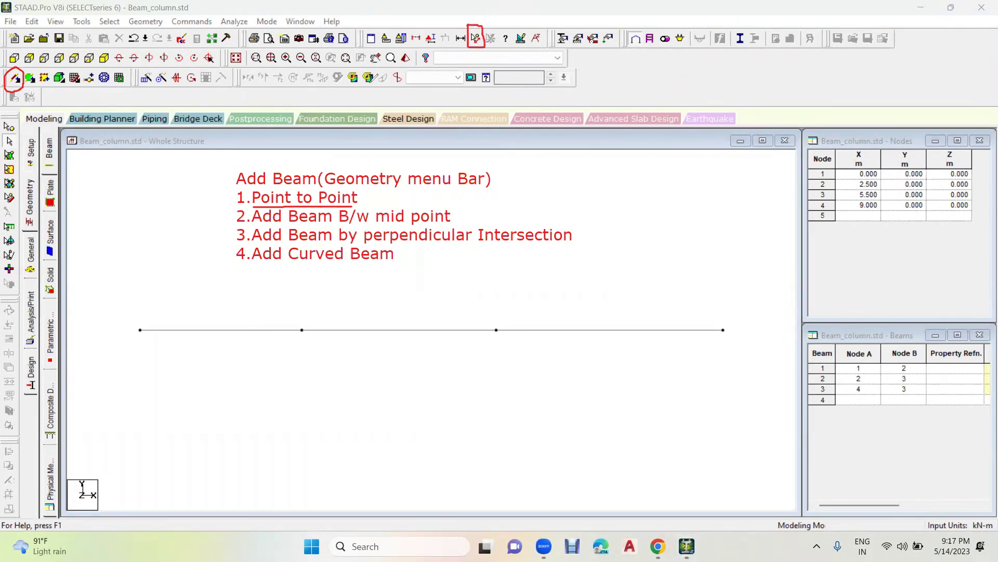
# Step: Measure all three beam spans with Display Node to Node Distance, and remove the distance display
pyautogui.click(86, 22)
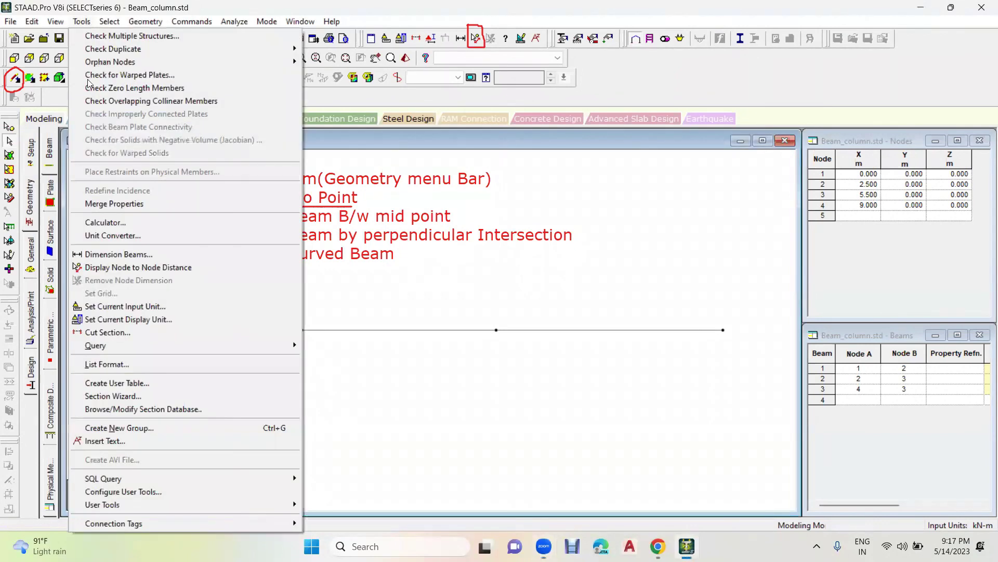
pyautogui.click(132, 269)
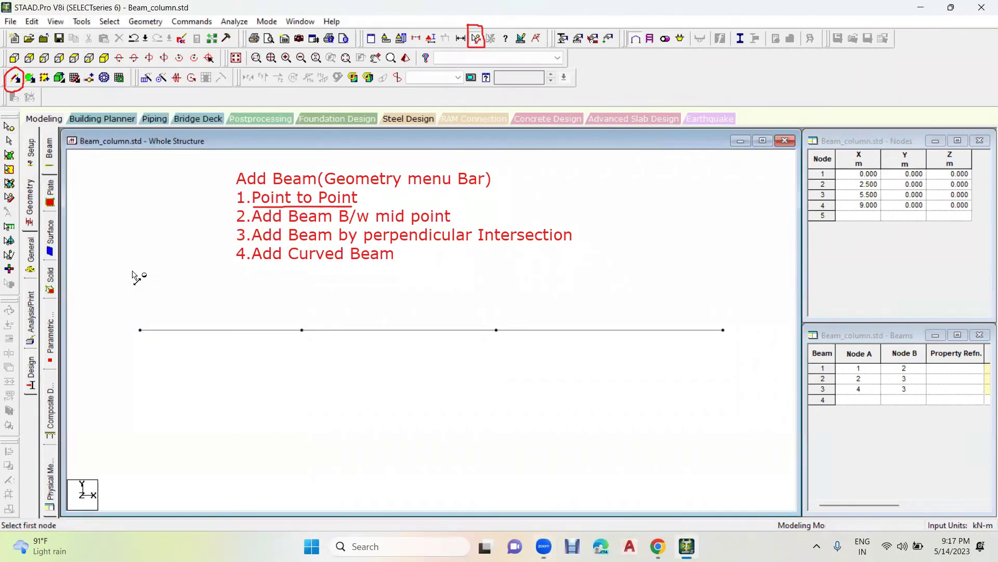
pyautogui.click(140, 330)
pyautogui.click(302, 331)
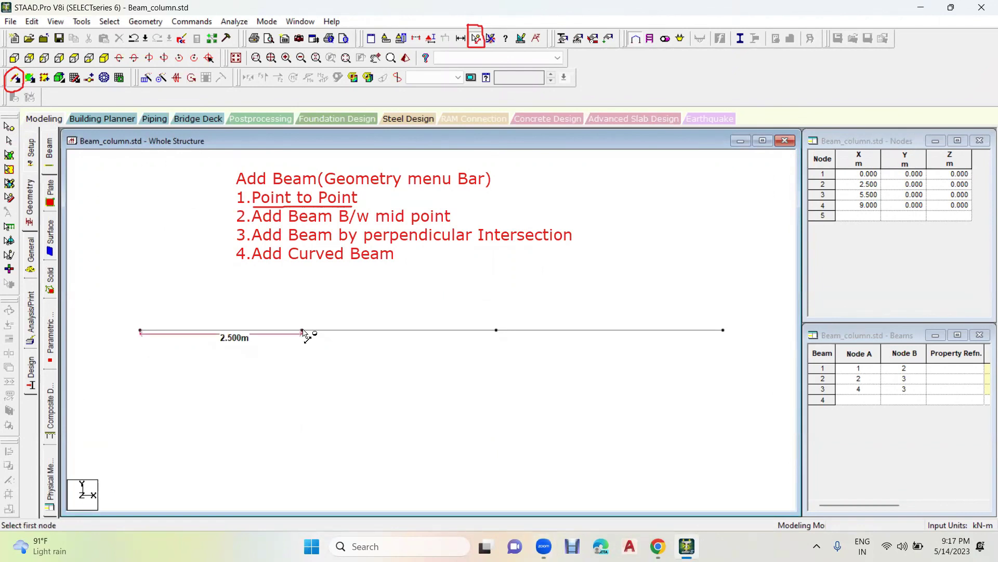
pyautogui.click(303, 332)
pyautogui.click(496, 331)
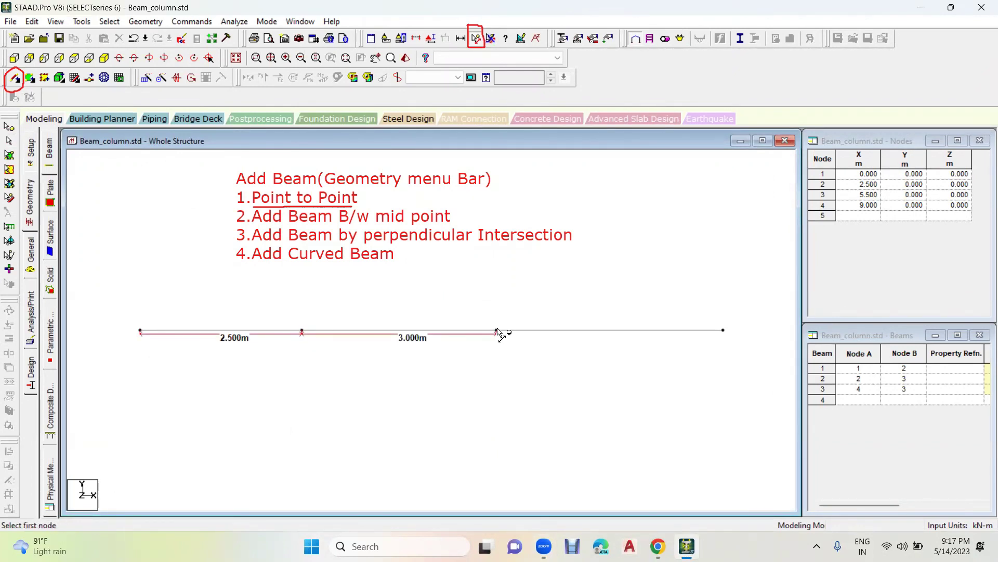
pyautogui.click(723, 330)
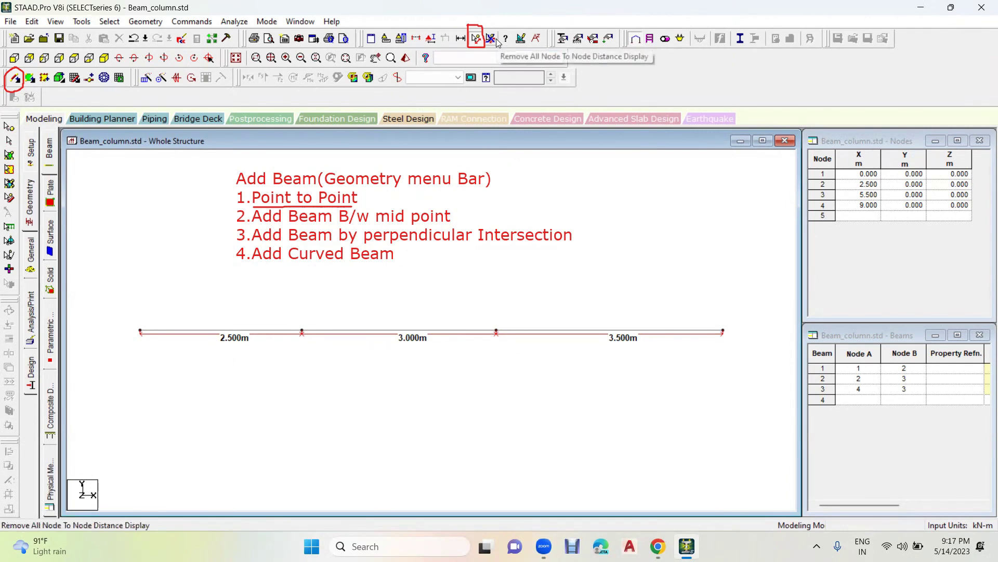
pyautogui.click(494, 39)
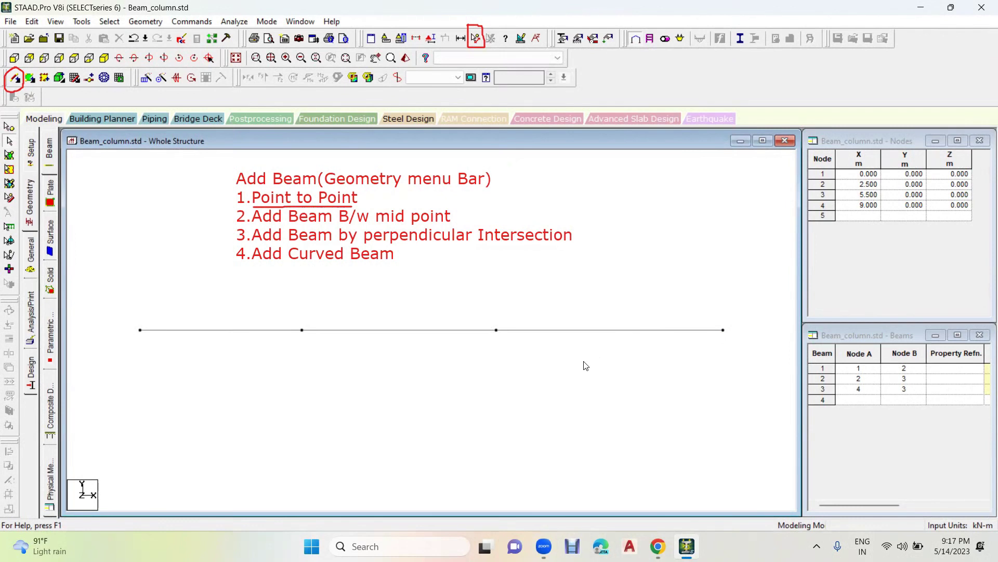
# Step: Accept the auto save and save the modified structure under its current file name
pyautogui.moveTo(586, 365); pyautogui.dragTo(585, 392, button='middle')
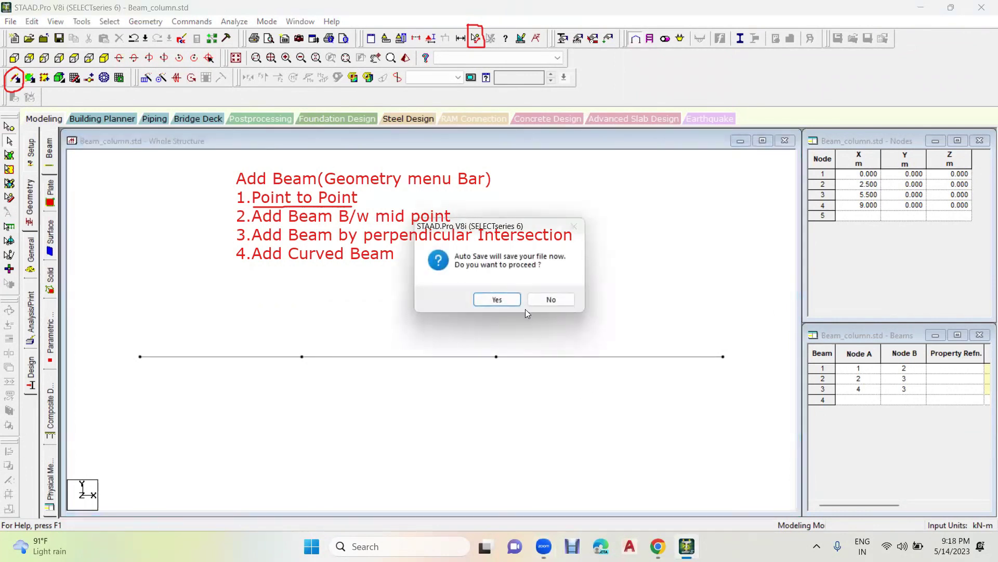
pyautogui.click(497, 298)
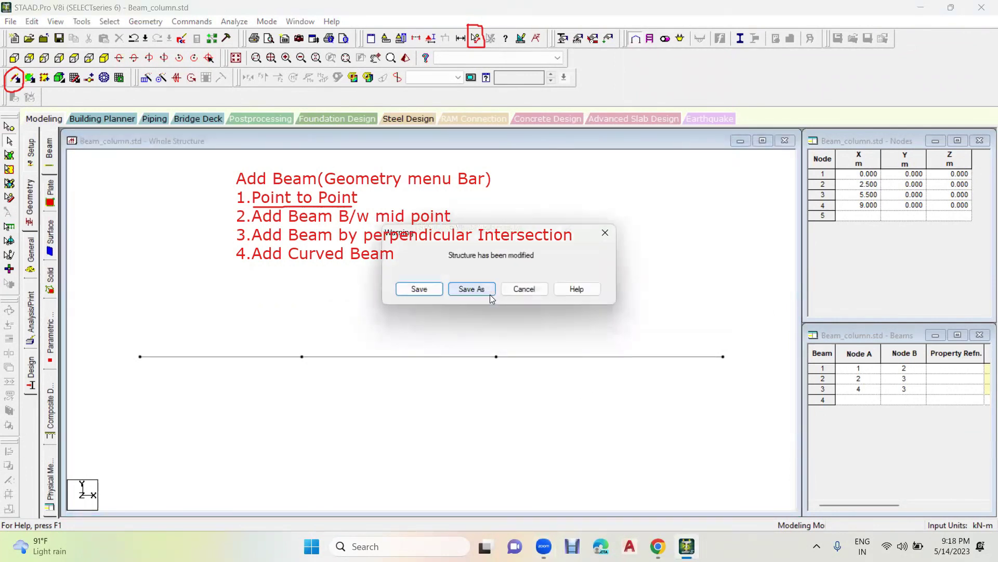
pyautogui.click(408, 292)
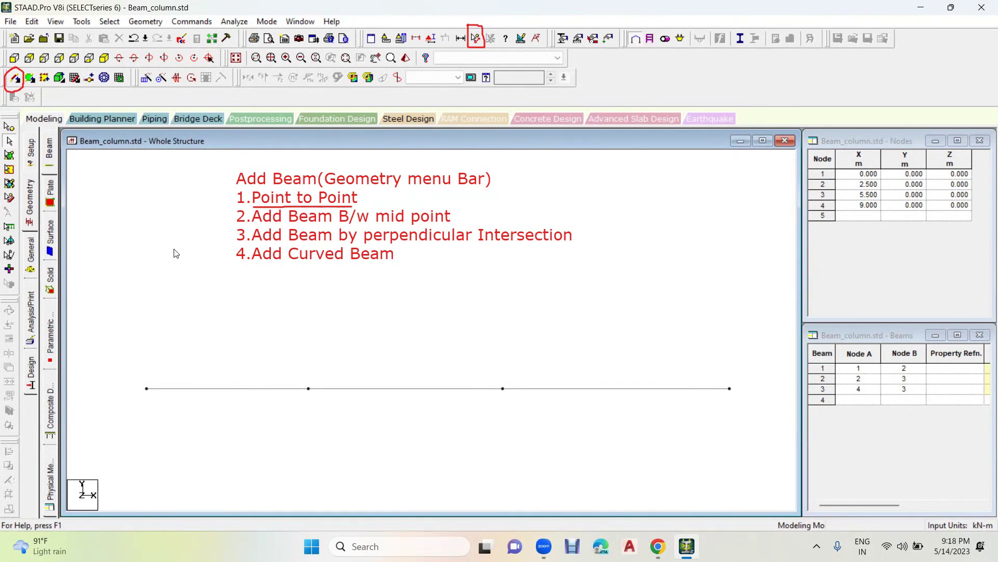
# Step: Start the Snap/Grid Node command for beams and outline its matching tool with a red box
pyautogui.click(134, 23)
pyautogui.moveTo(174, 51)
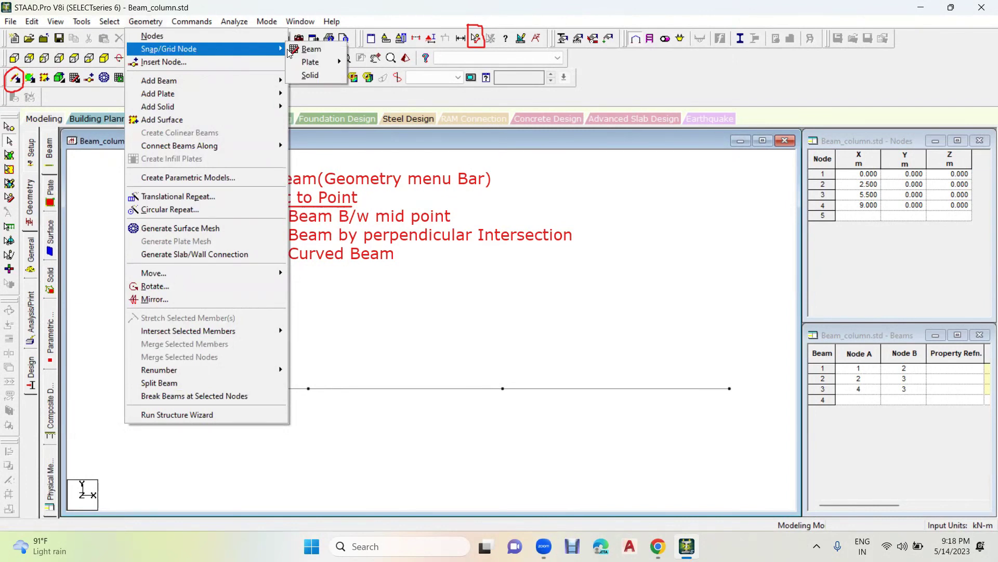
pyautogui.click(315, 50)
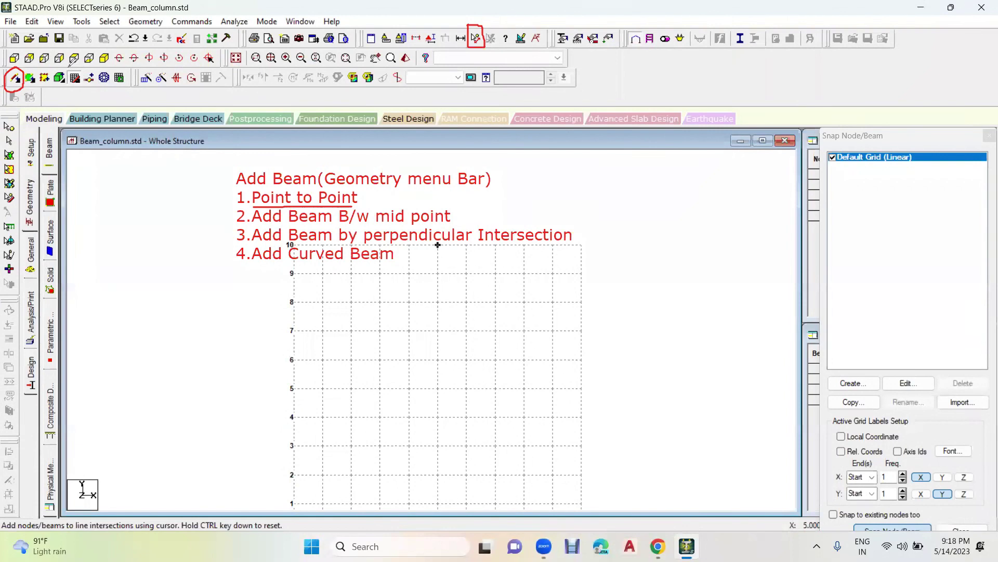
pyautogui.moveTo(69, 69)
pyautogui.mouseDown()
pyautogui.moveTo(64, 83)
pyautogui.moveTo(85, 85)
pyautogui.moveTo(85, 65)
pyautogui.moveTo(68, 68)
pyautogui.mouseUp()
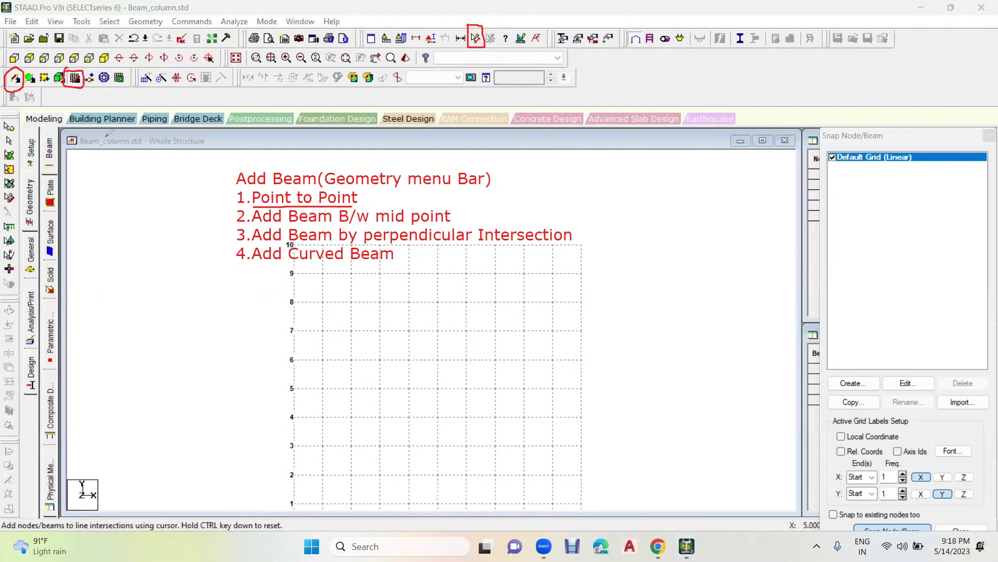
pyautogui.click(317, 156)
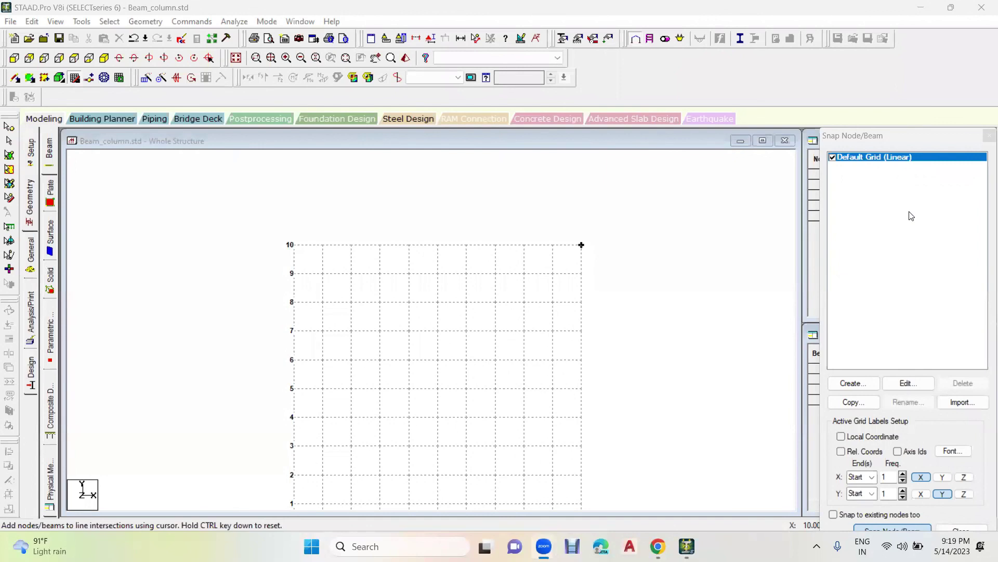
# Step: View the default linear grid's settings, and reopen and close the beam snap grid
pyautogui.click(915, 383)
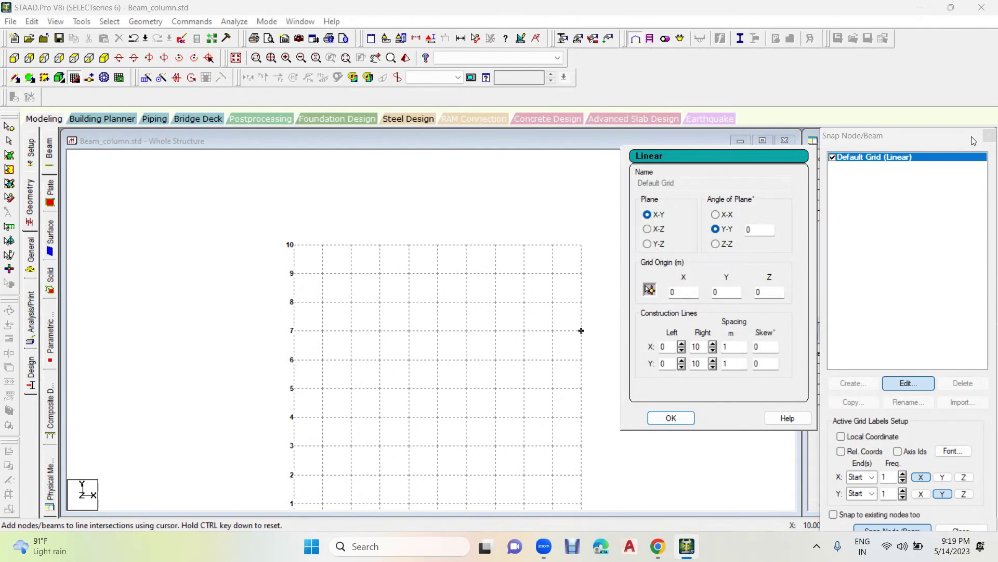
pyautogui.click(990, 135)
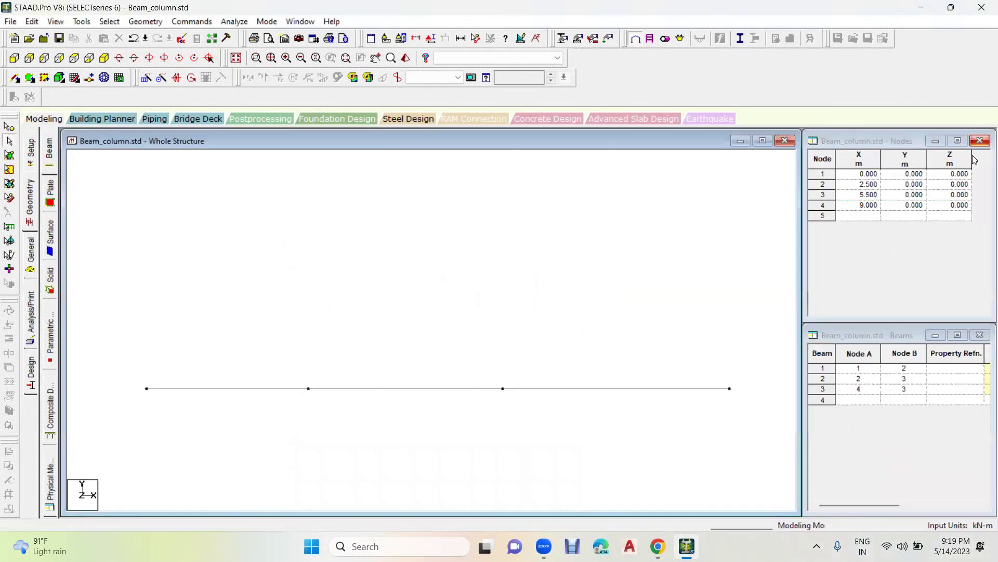
pyautogui.click(75, 79)
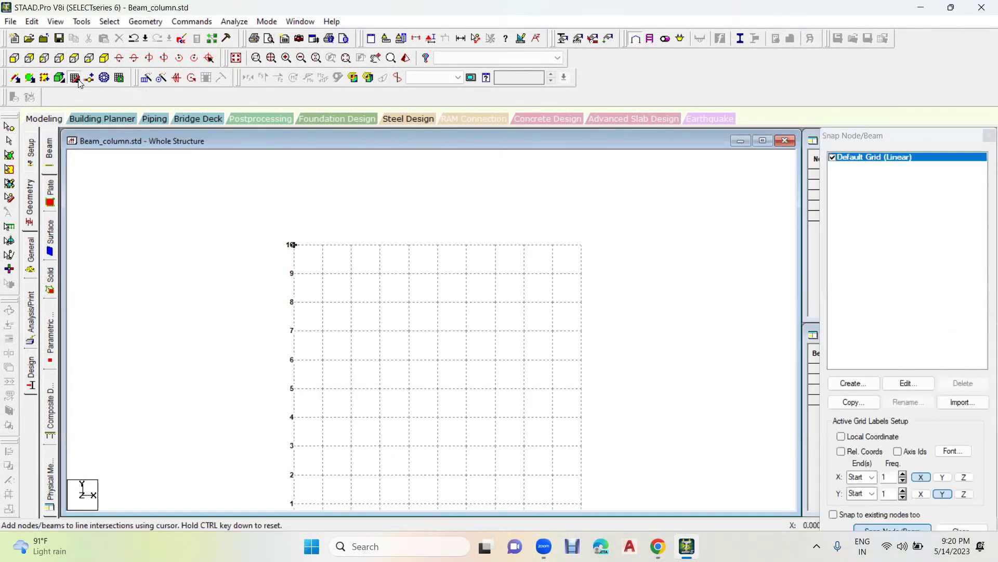
pyautogui.click(988, 136)
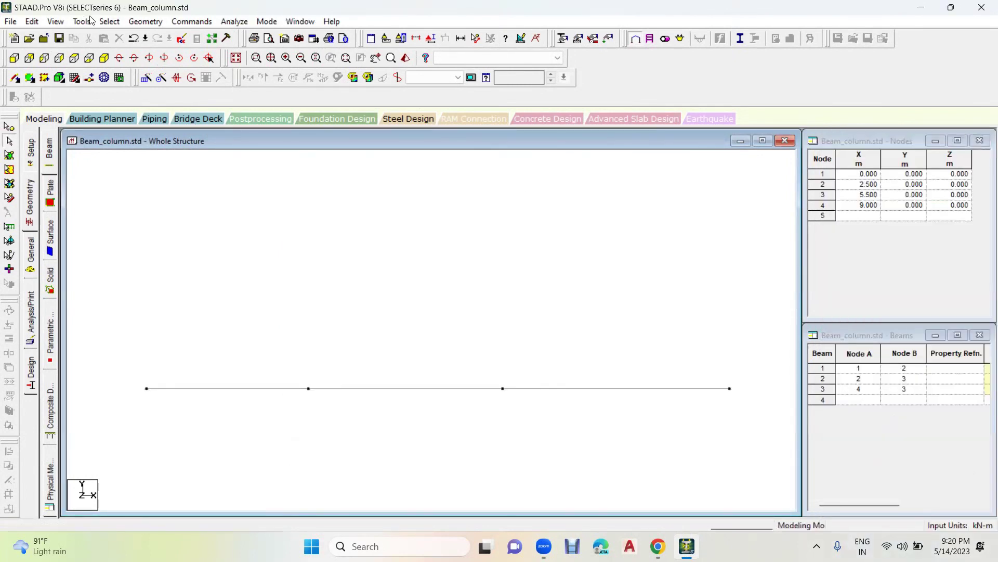
# Step: Display the beam snap grid through Snap/Grid Node, examine its full extent over the structure, and close it
pyautogui.click(137, 23)
pyautogui.moveTo(154, 47)
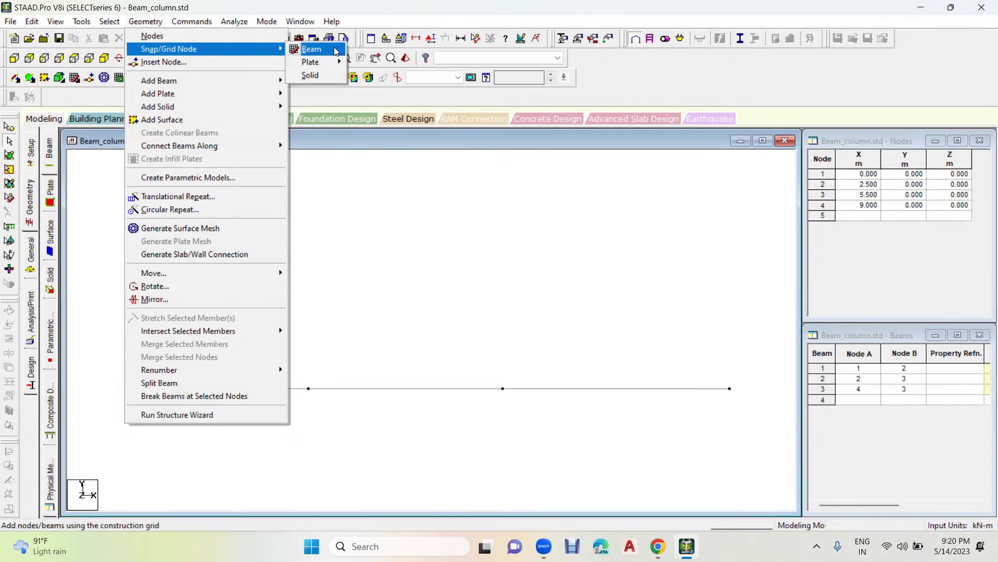
pyautogui.click(336, 51)
pyautogui.scroll(-3, 581, 297)
pyautogui.moveTo(609, 320); pyautogui.dragTo(599, 249, button='middle')
pyautogui.scroll(1, 580, 290)
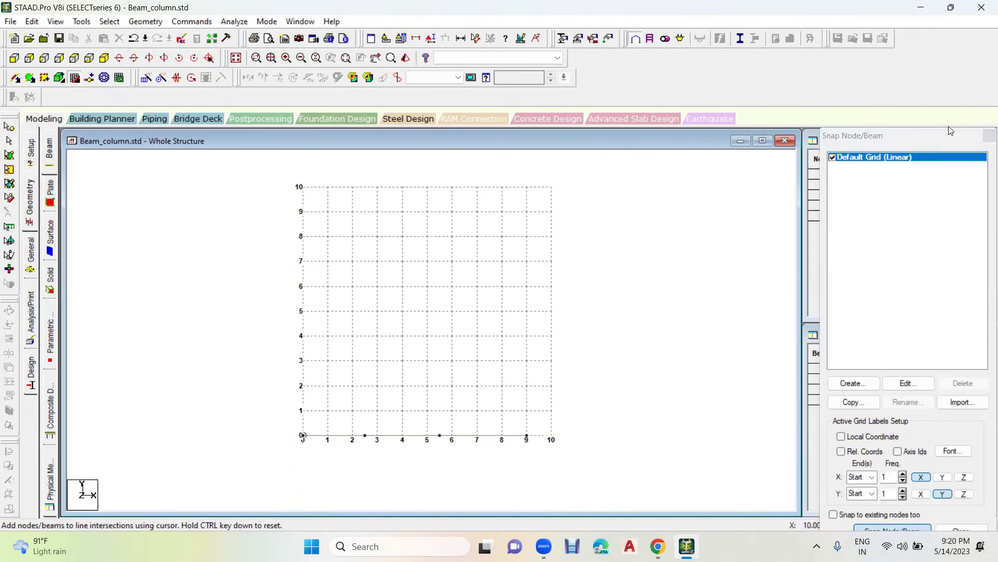
pyautogui.click(989, 136)
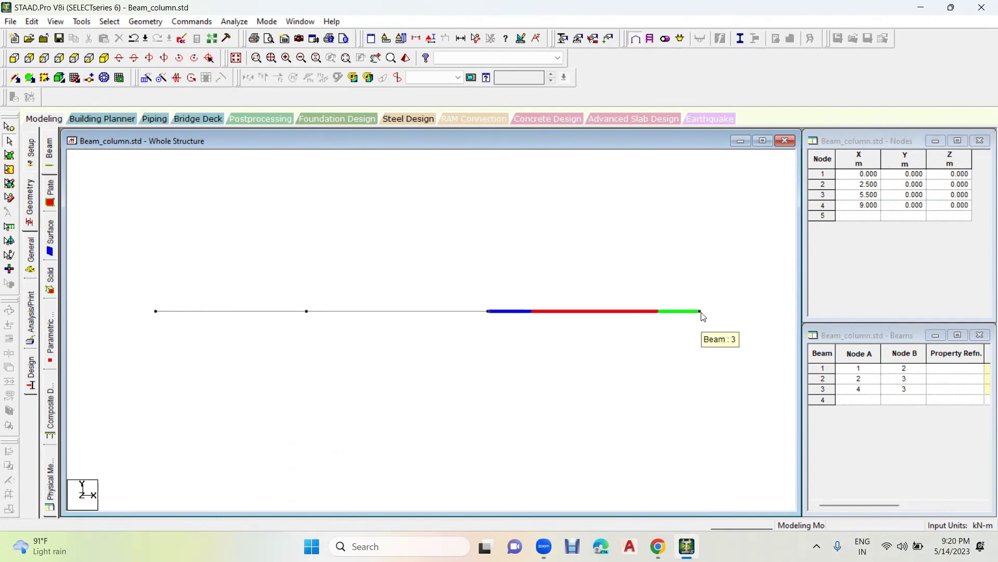
# Step: Delete all three existing beams together with their nodes and confirm the deletion
pyautogui.moveTo(734, 290); pyautogui.dragTo(115, 381)
pyautogui.press('Delete')
pyautogui.press('Return')
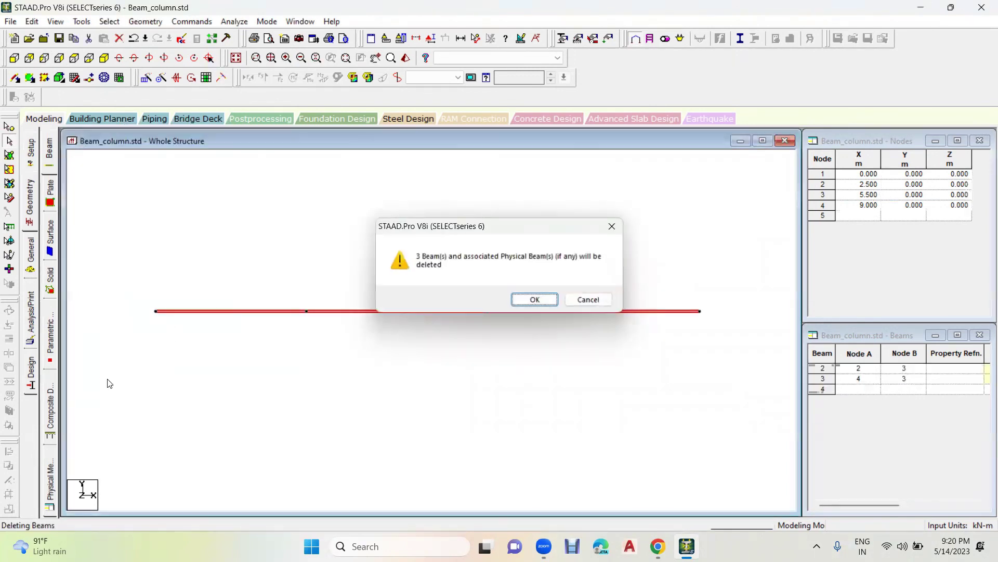
pyautogui.click(535, 298)
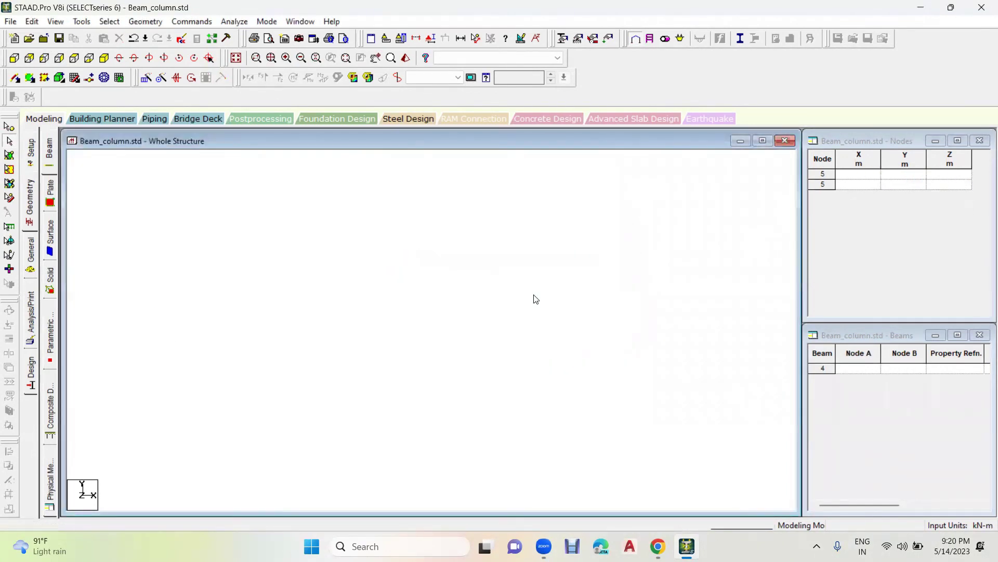
# Step: Edit the default linear grid of the beam snap tool, setting the left construction lines to 5 in both X and Y
pyautogui.click(74, 78)
pyautogui.click(906, 383)
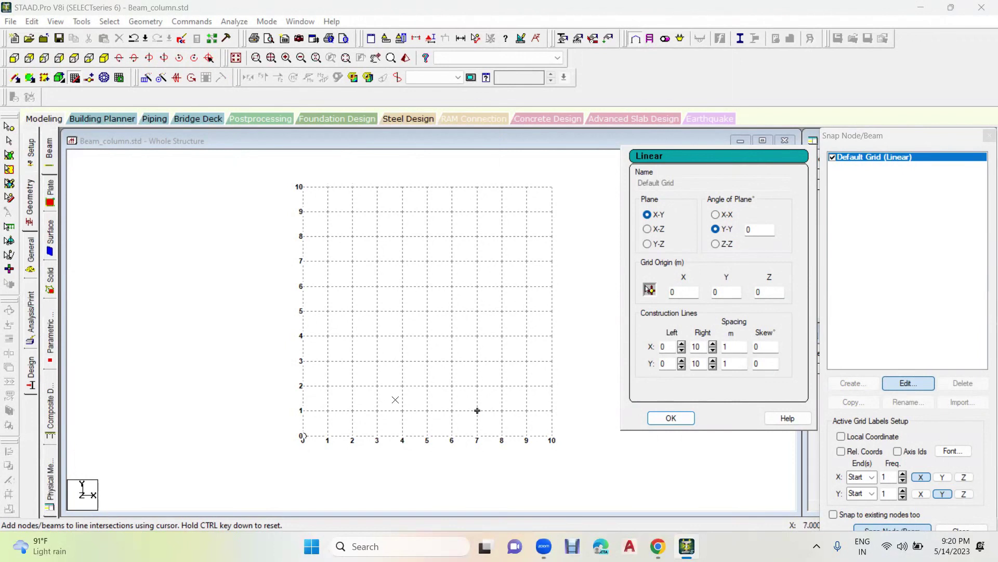
pyautogui.doubleClick(661, 348)
pyautogui.write('5')
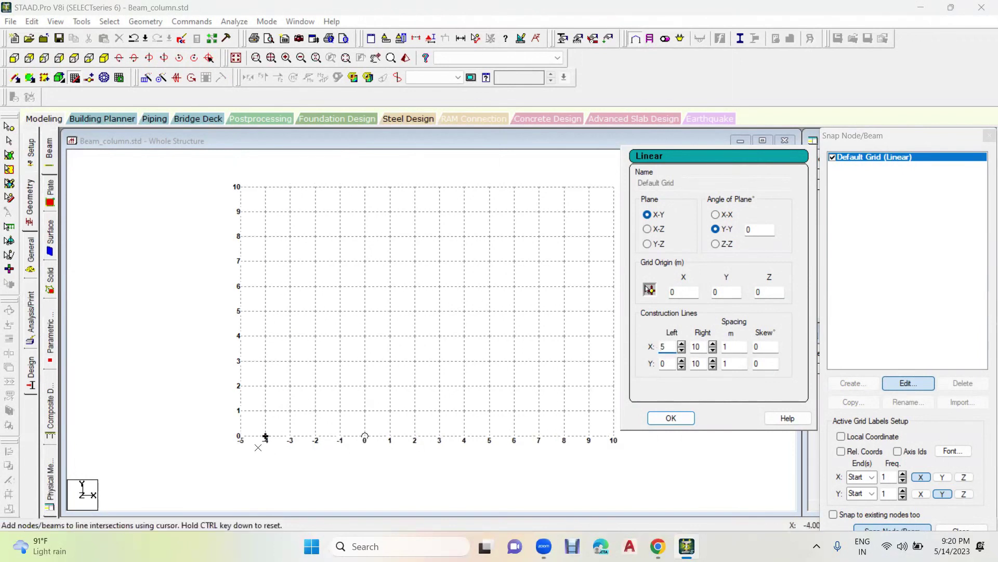
pyautogui.doubleClick(662, 363)
pyautogui.write('5')
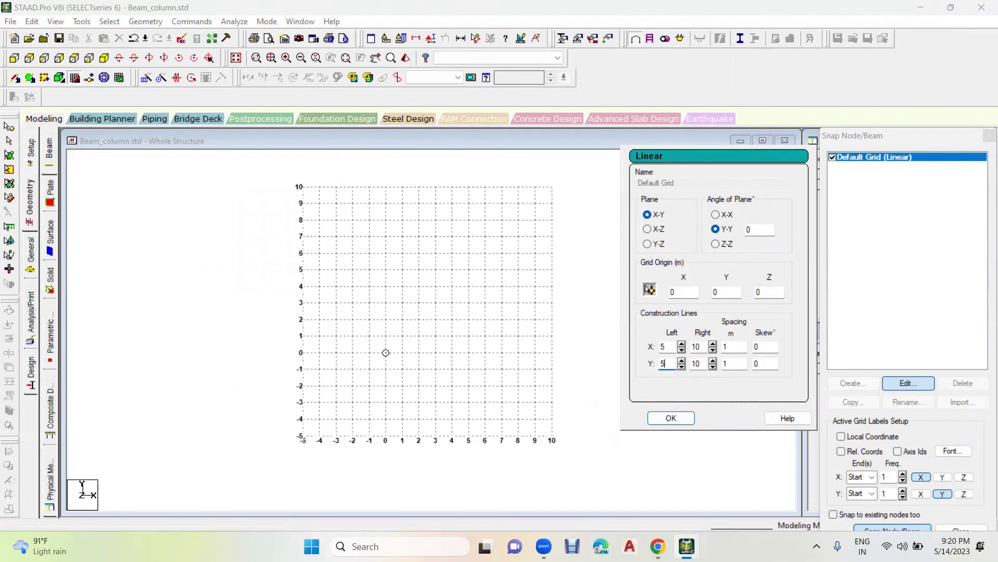
# Step: Set the grid's left construction lines to 0 in both X and Y
pyautogui.doubleClick(663, 347)
pyautogui.moveTo(665, 347); pyautogui.dragTo(659, 348)
pyautogui.write('0')
pyautogui.doubleClick(663, 364)
pyautogui.write('0')
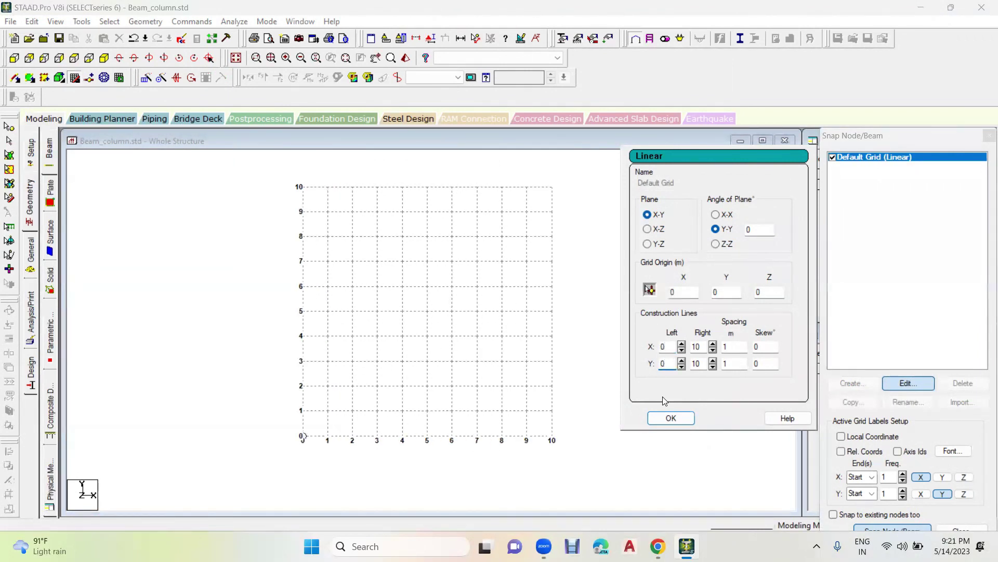
# Step: Set the grid spacing to 2 m in X and 3 m in Y and apply the grid settings
pyautogui.doubleClick(726, 347)
pyautogui.write('2')
pyautogui.click(742, 362)
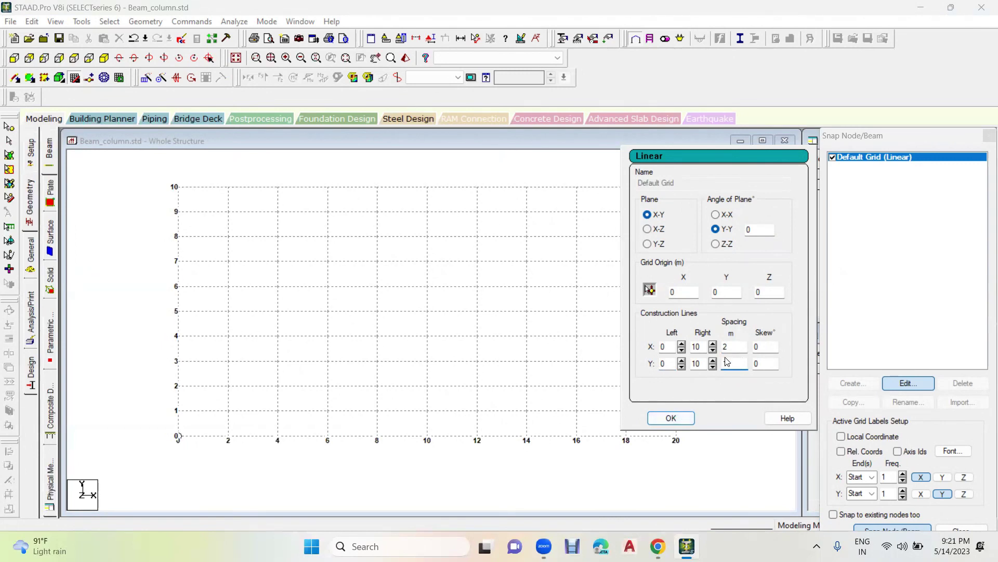
pyautogui.write('3')
pyautogui.click(744, 350)
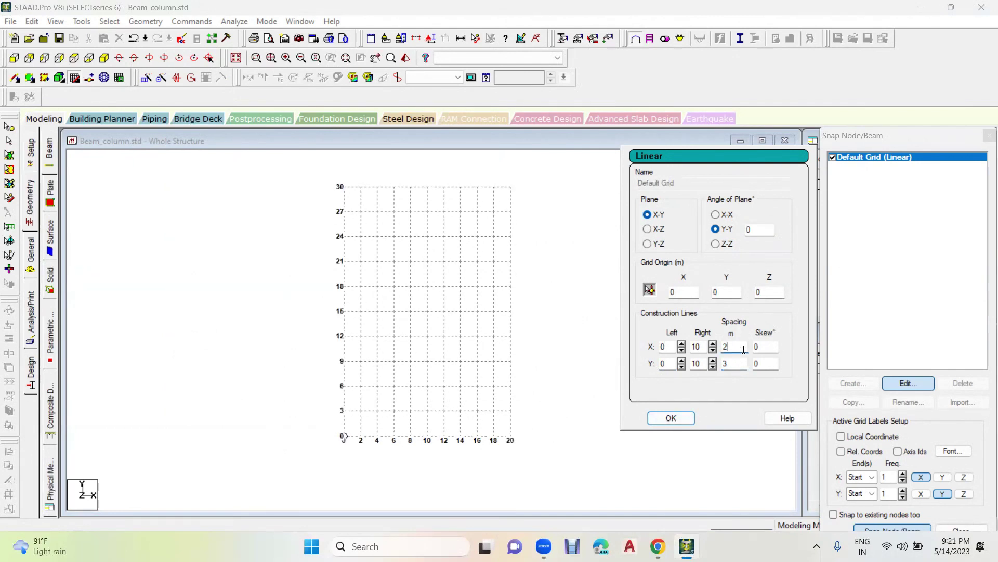
pyautogui.click(670, 419)
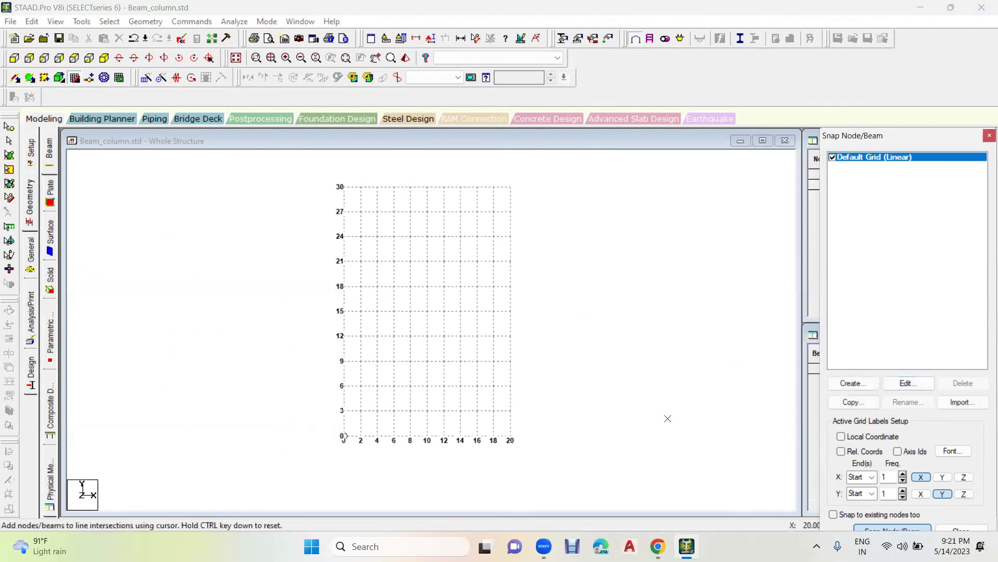
# Step: Add connected beams on the snap grid from (0,0) to (6,0), on to (20,0), and up to (20,12)
pyautogui.click(343, 435)
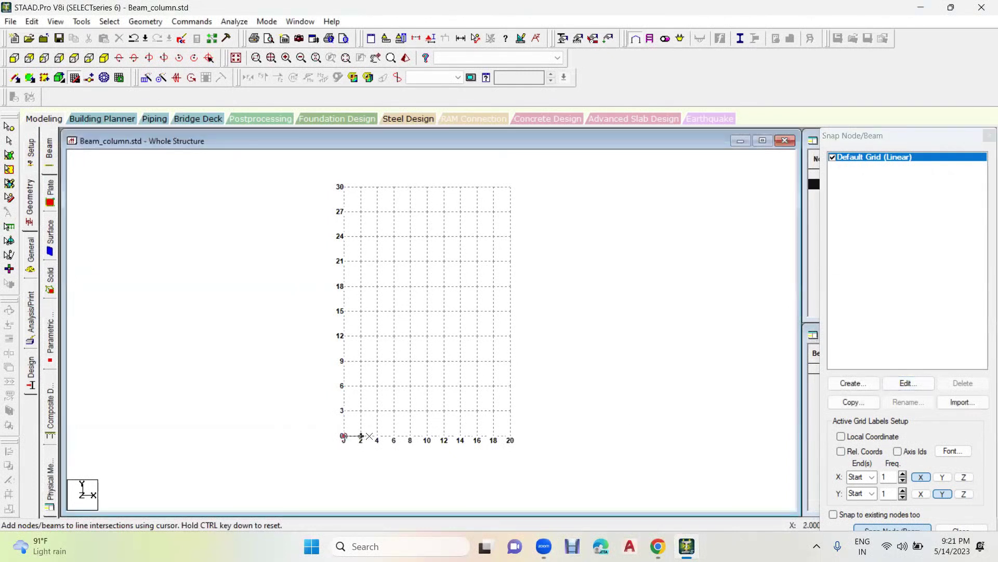
pyautogui.click(393, 435)
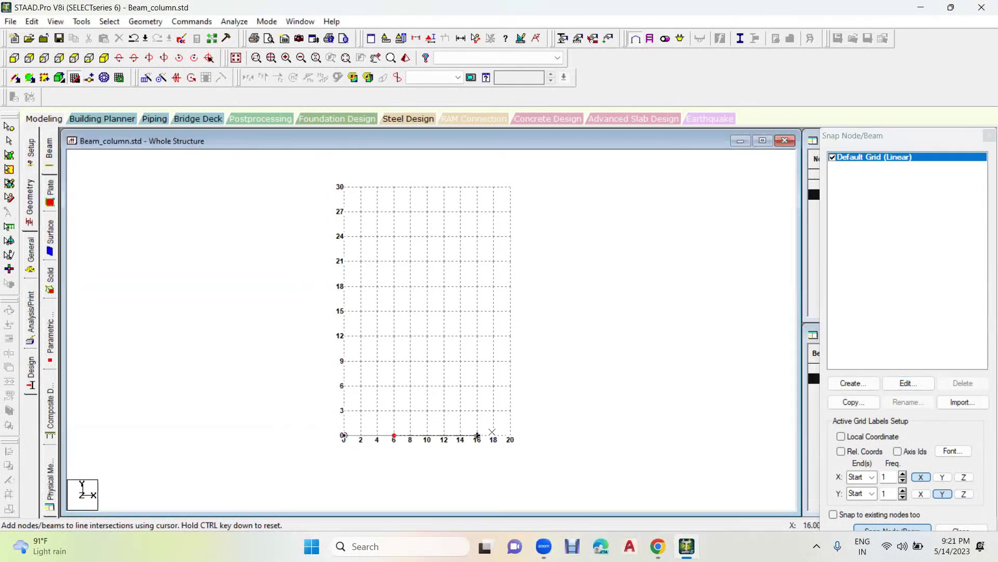
pyautogui.click(509, 434)
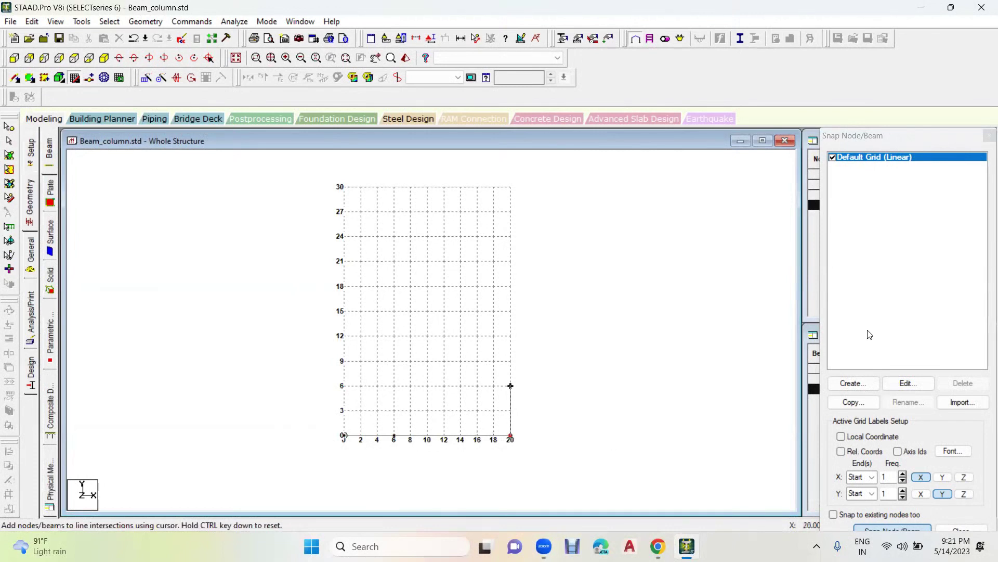
pyautogui.click(512, 337)
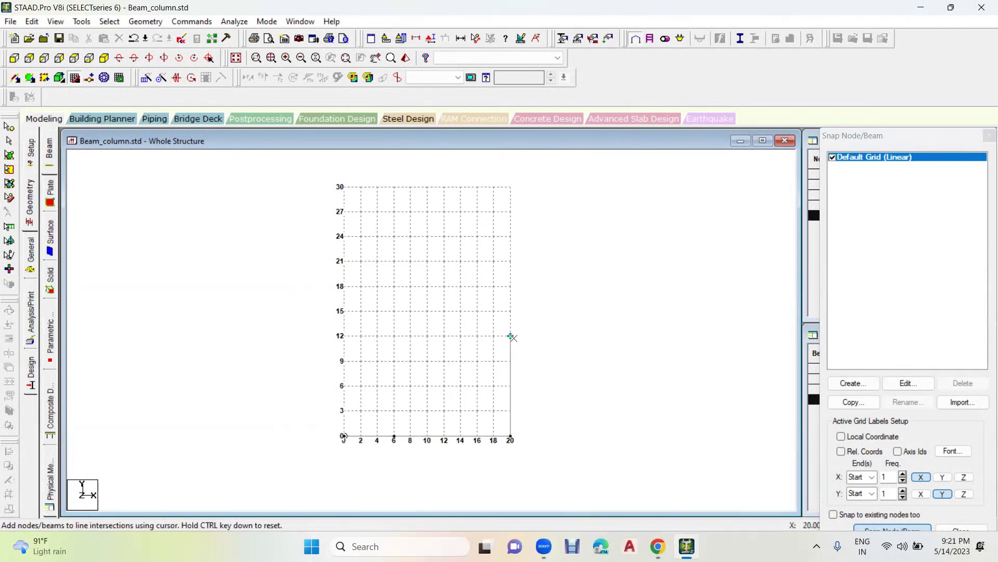
# Step: Continue the snap-grid beams from (20,12) through (20,24), (10,24), (0,24) and (0,15) back to (0,0), and close the snap tool
pyautogui.click(511, 237)
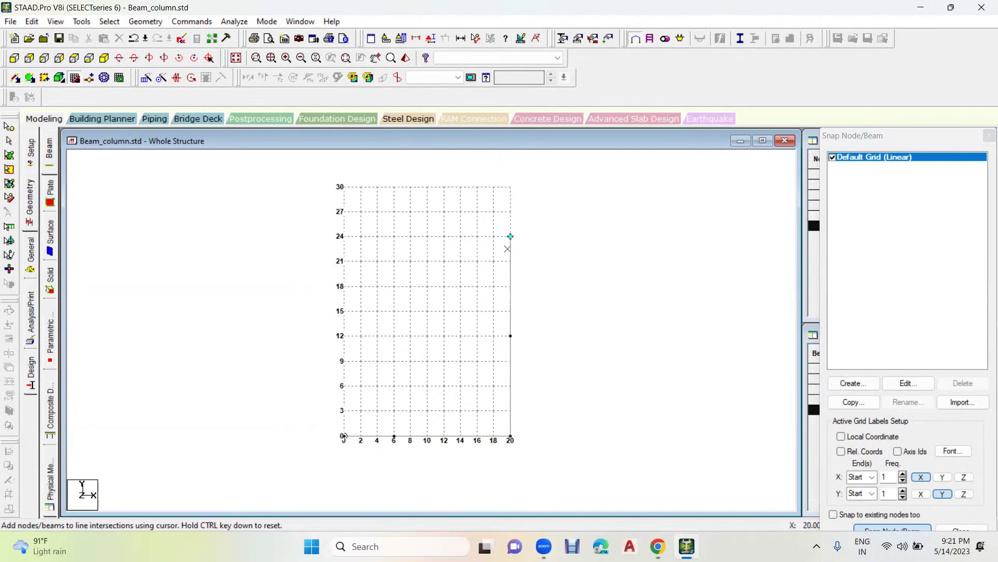
pyautogui.click(426, 238)
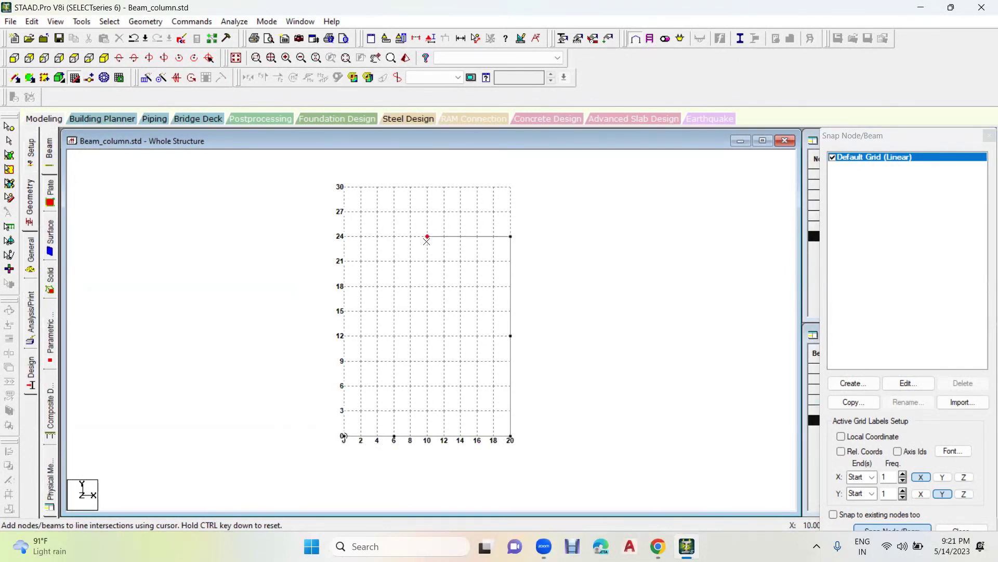
pyautogui.click(342, 238)
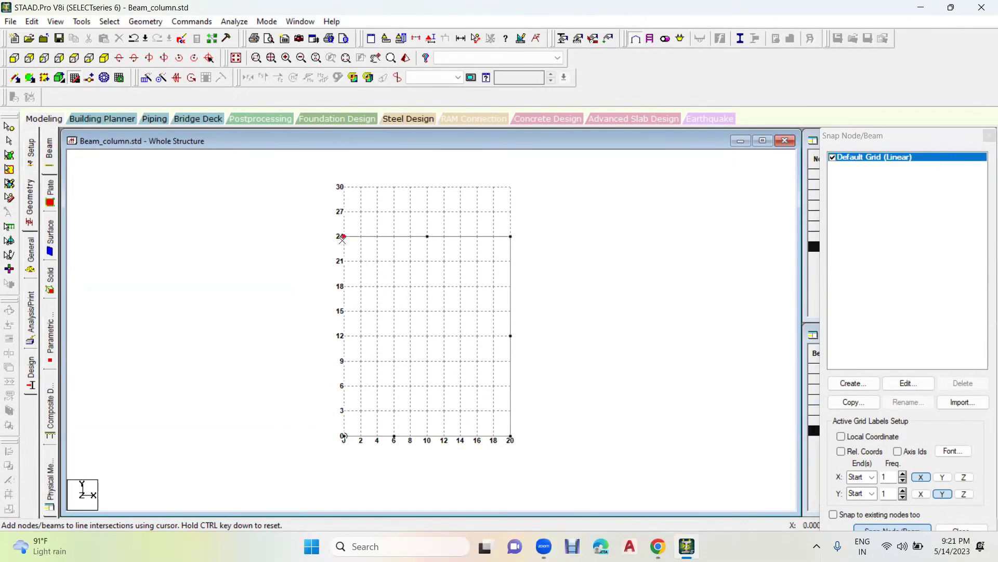
pyautogui.click(344, 310)
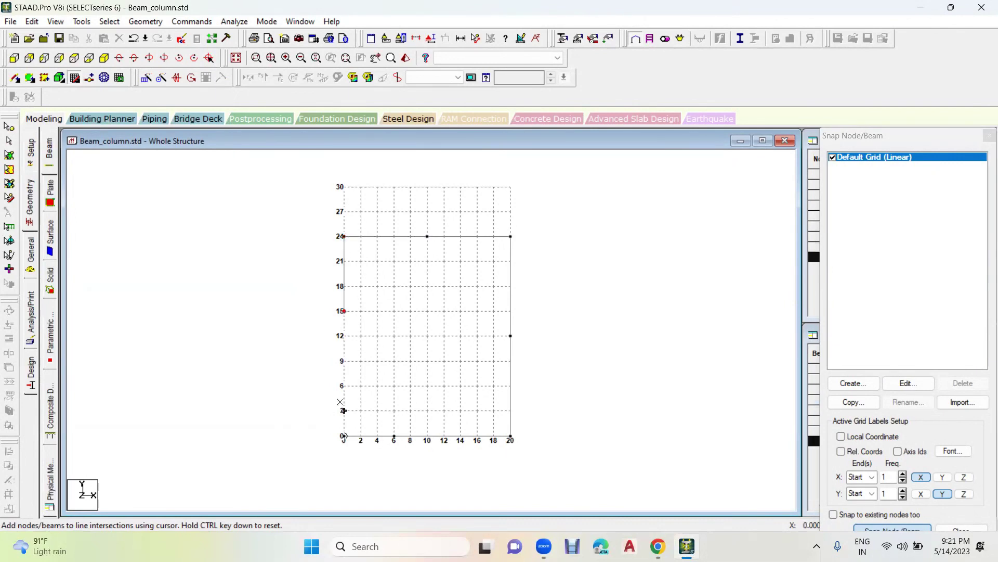
pyautogui.click(344, 435)
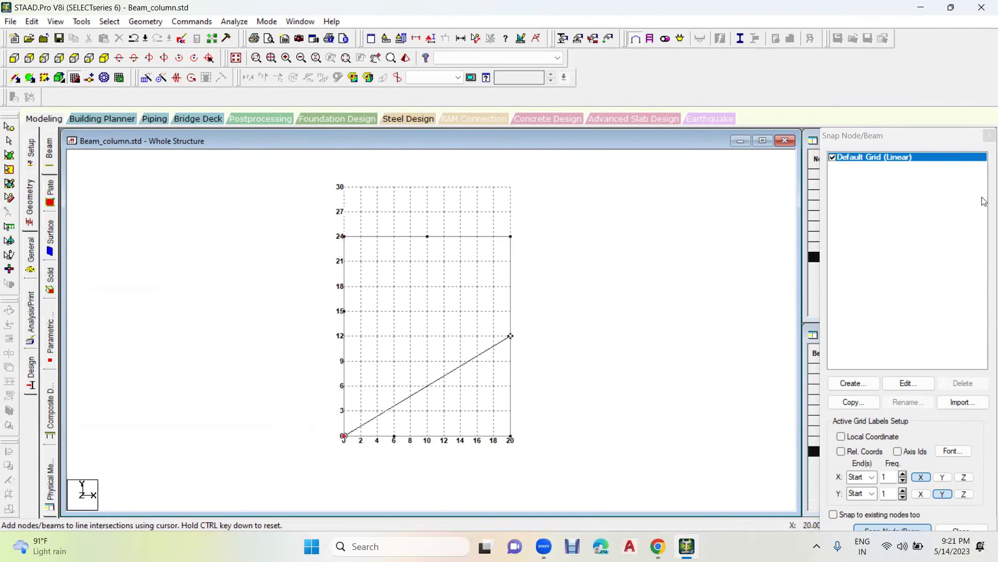
pyautogui.click(989, 136)
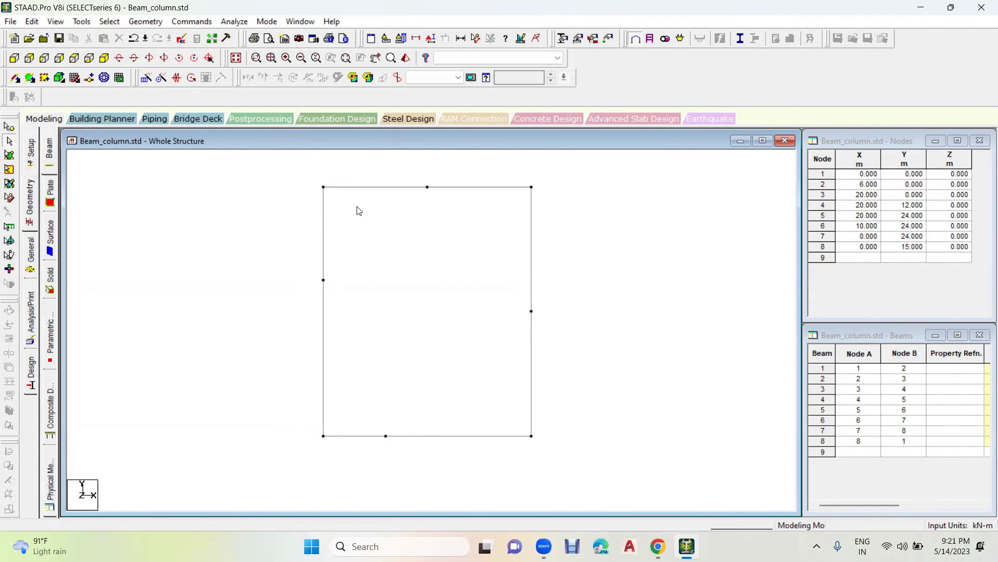
# Step: Select all nodes of the rectangular frame with the Nodes Cursor
pyautogui.click(10, 130)
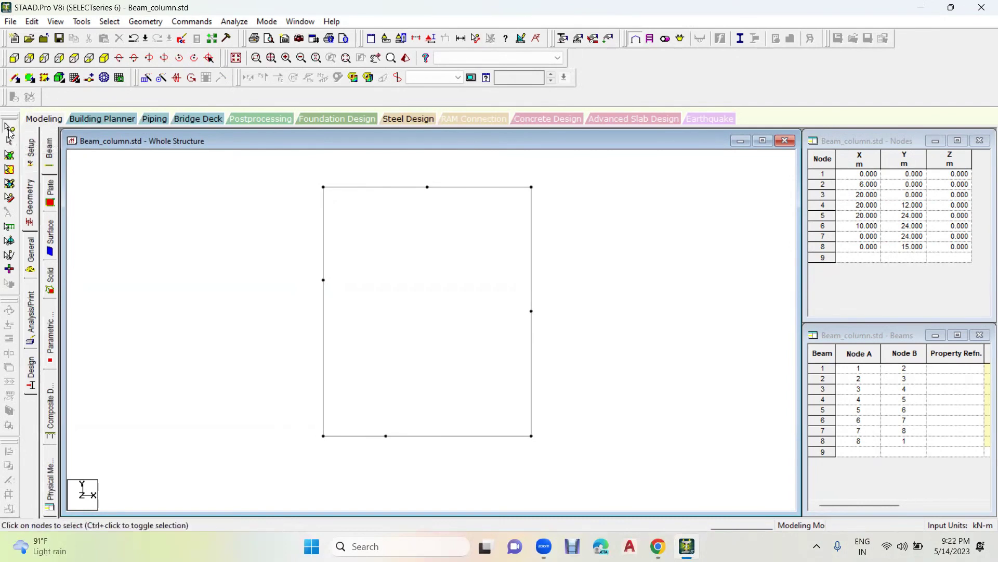
pyautogui.click(109, 21)
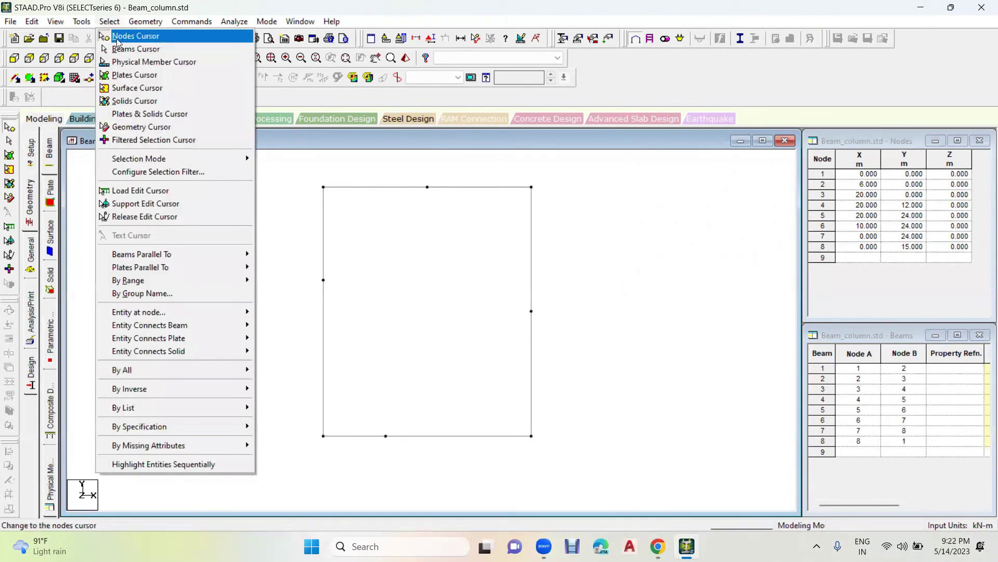
pyautogui.click(149, 42)
pyautogui.moveTo(304, 177); pyautogui.dragTo(582, 449)
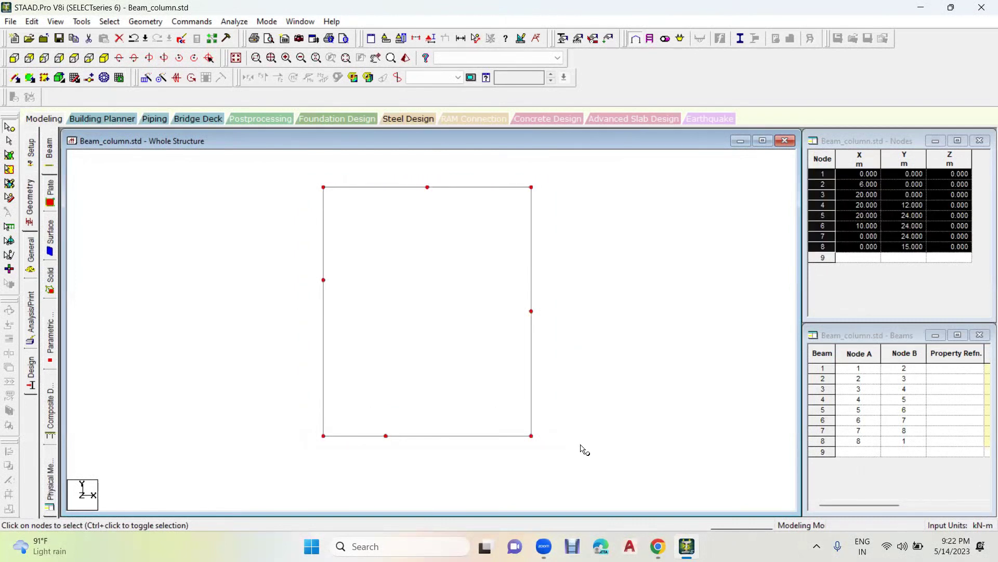
pyautogui.moveTo(306, 179); pyautogui.dragTo(552, 461)
# Step: Select all beams of the frame with the Beams Cursor and delete them together with their orphaned nodes
pyautogui.click(8, 142)
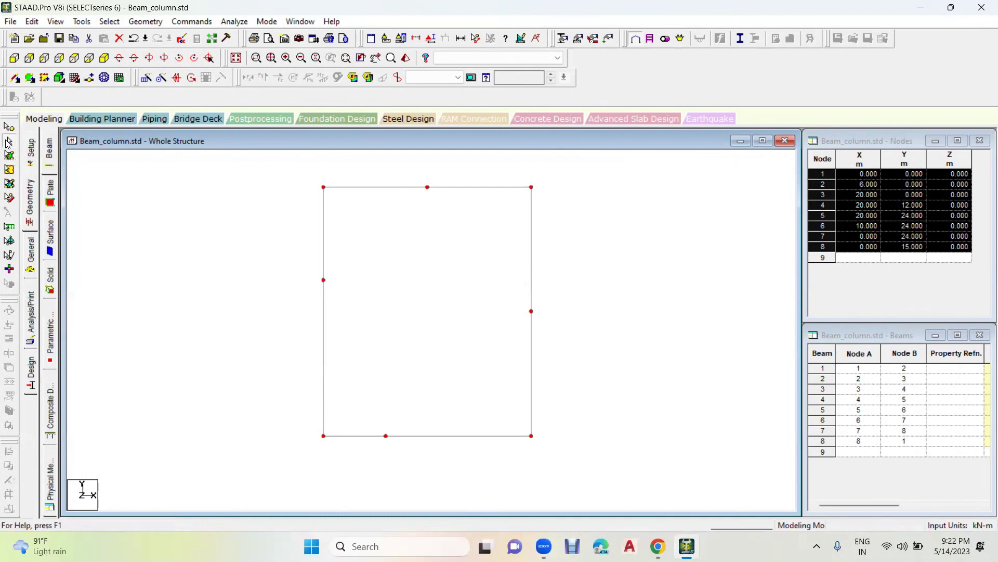
pyautogui.click(586, 177)
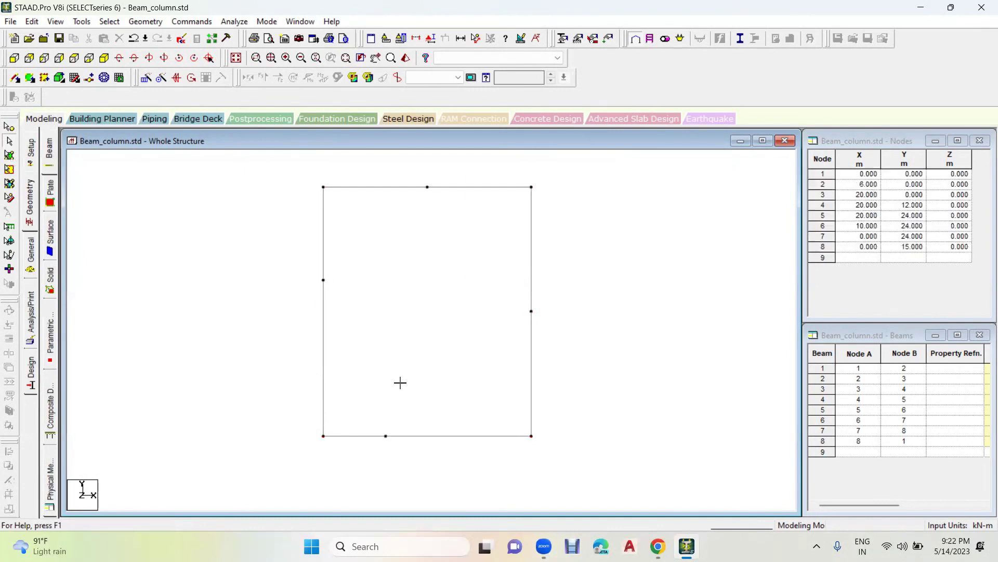
pyautogui.hotkey('ctrl', 'a')
pyautogui.click(657, 226)
pyautogui.moveTo(551, 156); pyautogui.dragTo(419, 384)
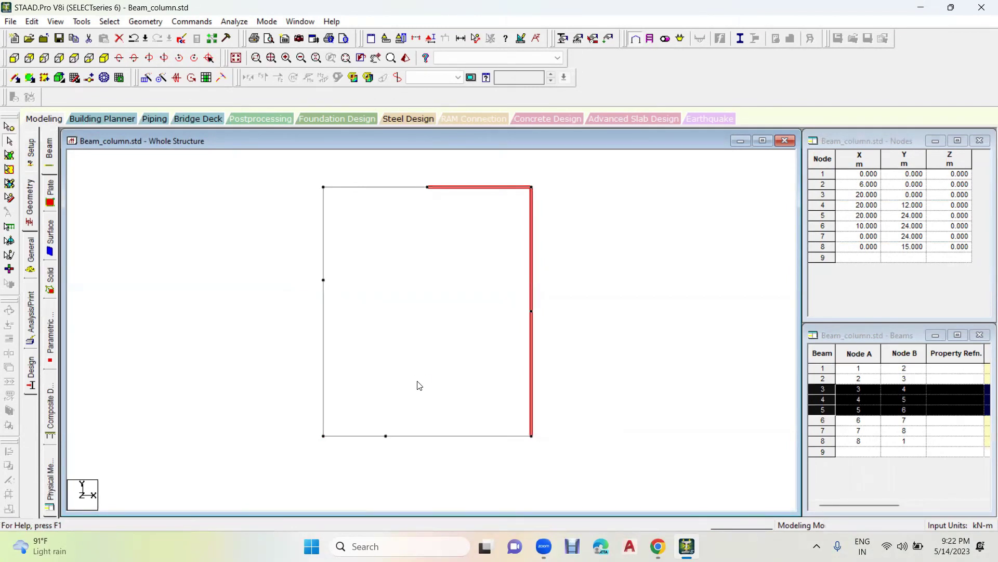
pyautogui.moveTo(583, 176); pyautogui.dragTo(278, 465)
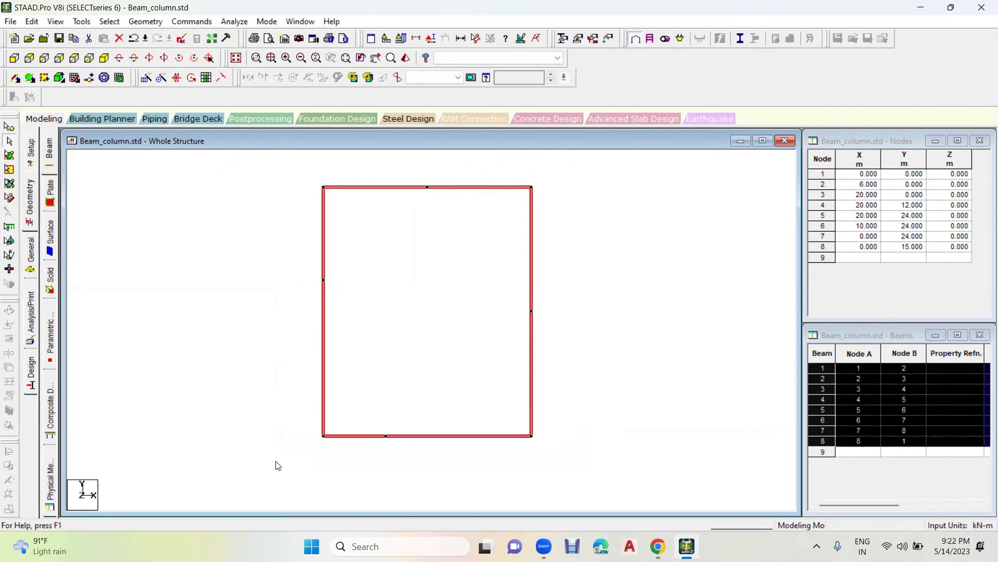
pyautogui.press('Delete')
pyautogui.press('Return')
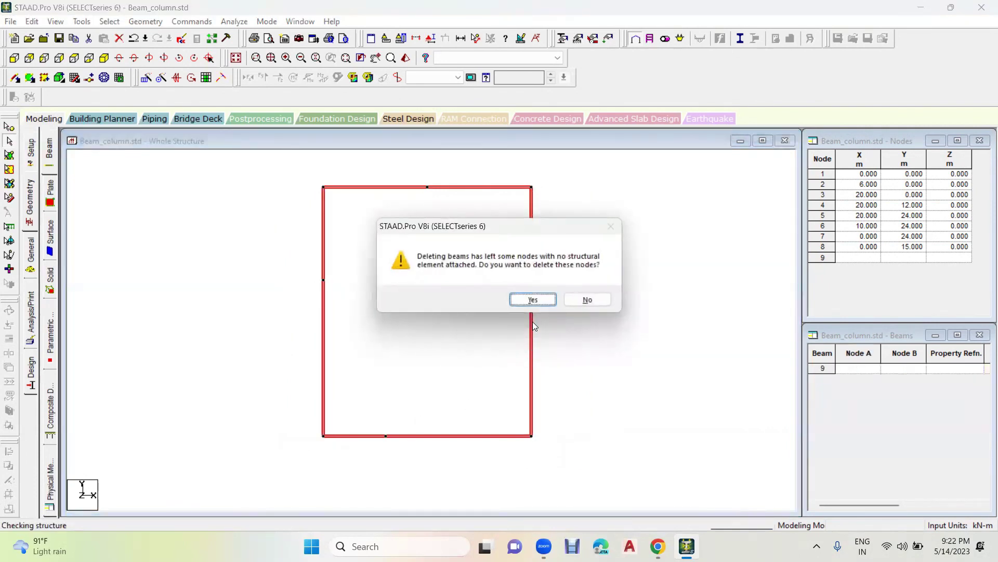
pyautogui.click(527, 301)
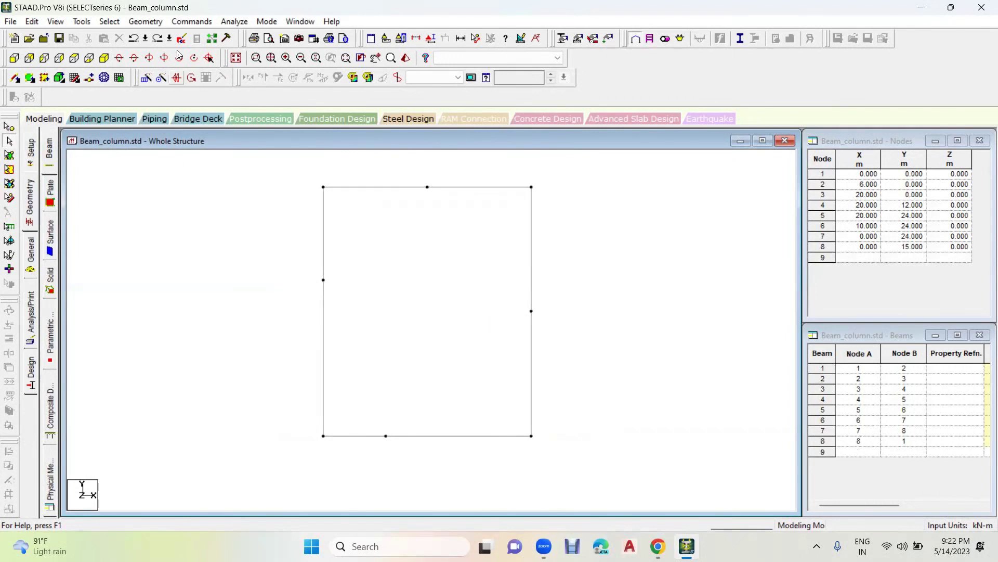
# Step: Add a beam between the mid-points of the upper-left column segment and the upper-right column segment
pyautogui.click(154, 21)
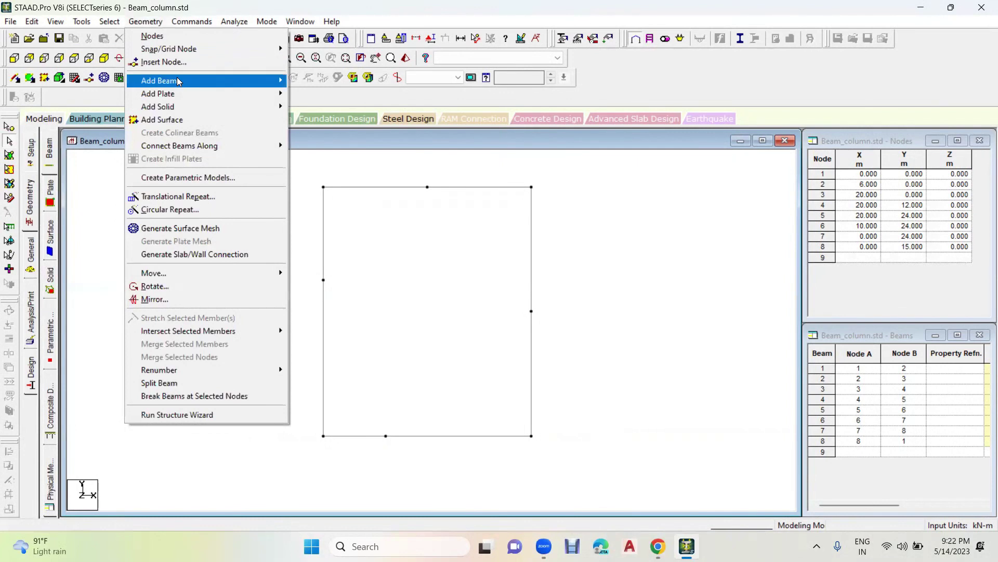
pyautogui.moveTo(177, 77)
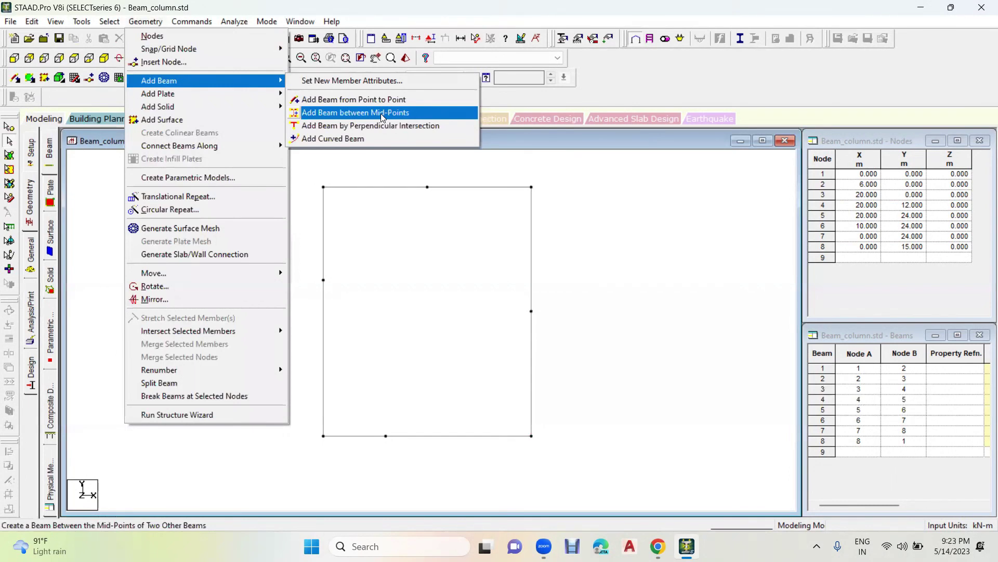
pyautogui.click(550, 302)
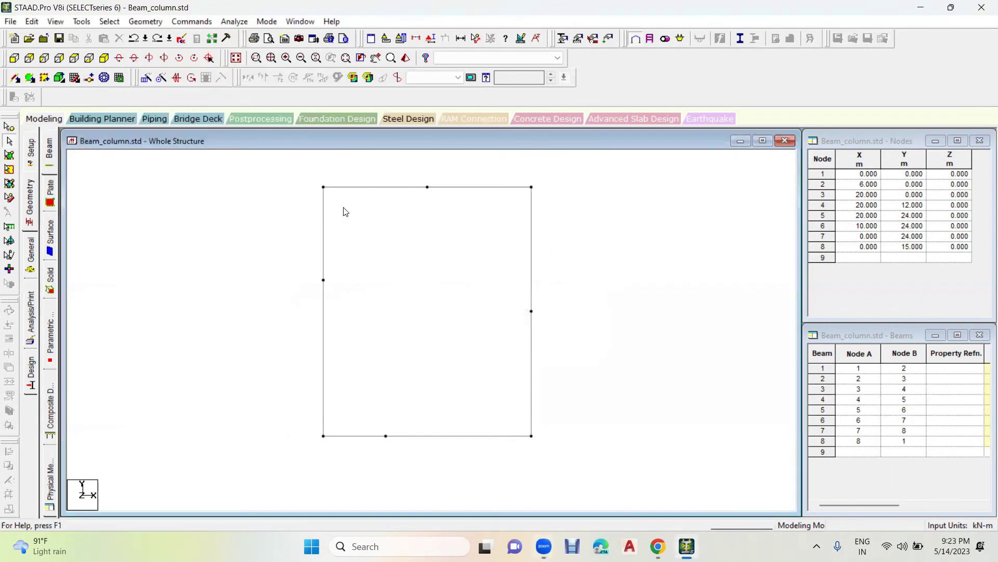
pyautogui.click(146, 21)
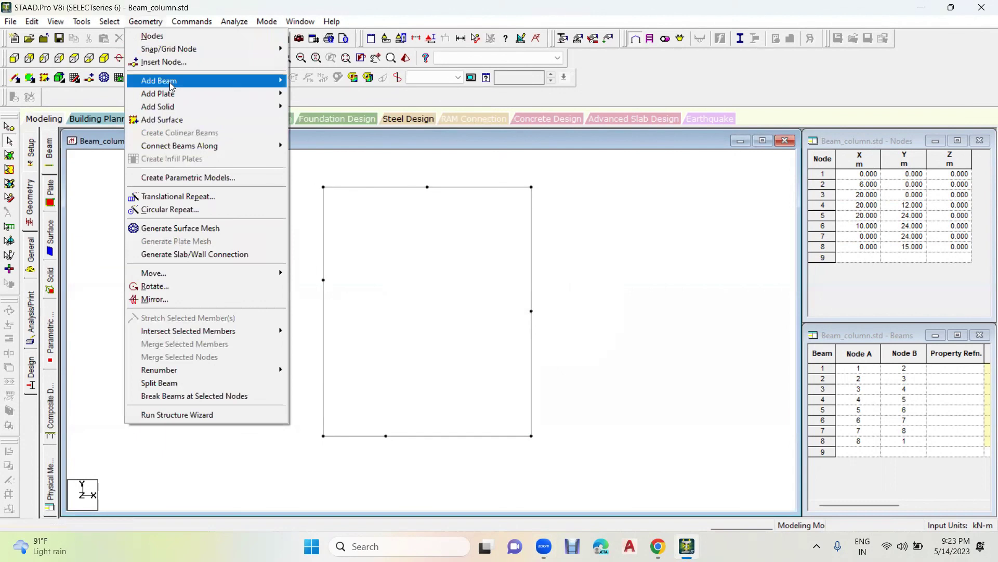
pyautogui.click(362, 114)
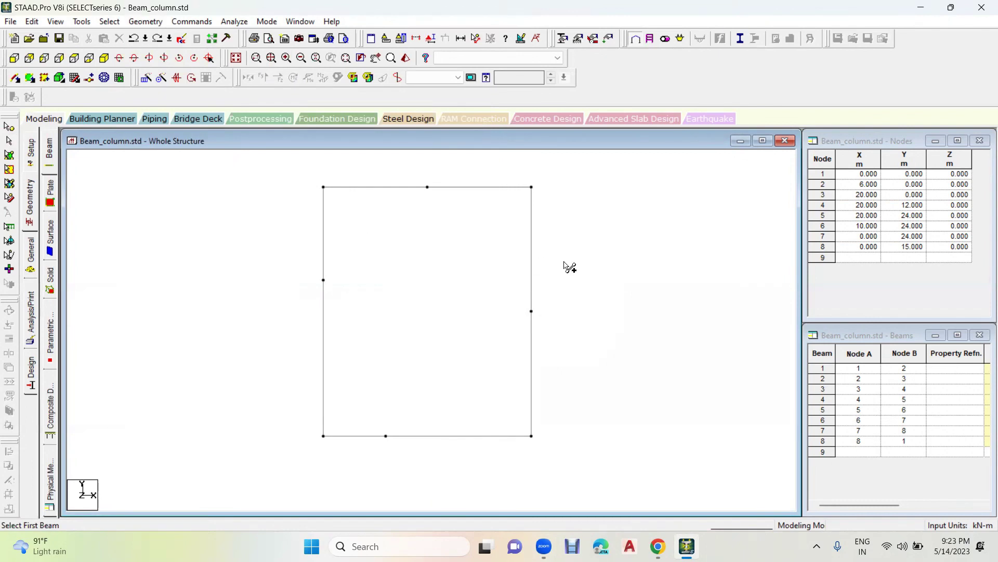
pyautogui.click(324, 214)
pyautogui.click(530, 211)
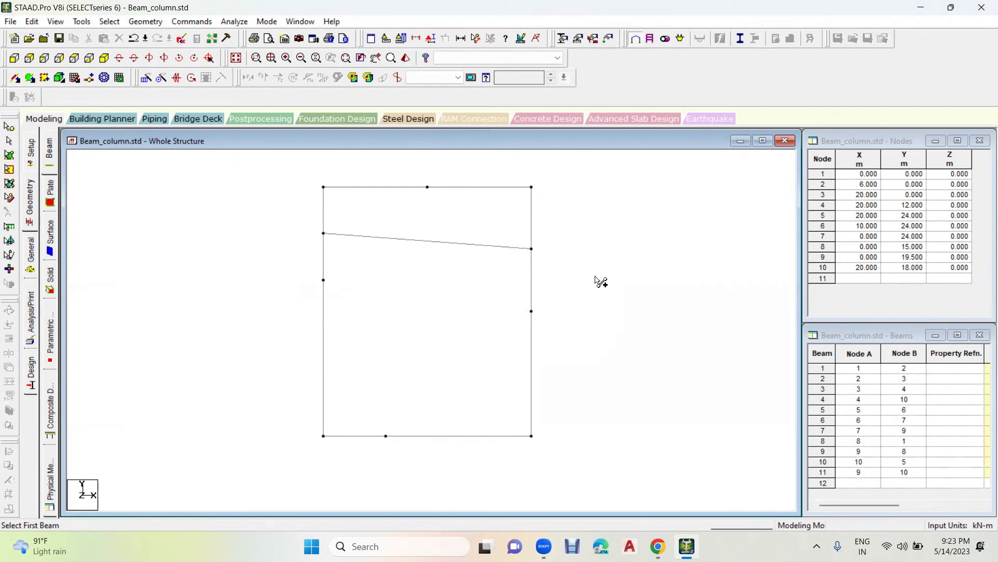
# Step: Measure the node distances above and below both ends of the sloping beam, and clear the dimensions
pyautogui.click(476, 38)
pyautogui.click(323, 234)
pyautogui.click(324, 186)
pyautogui.click(323, 234)
pyautogui.click(323, 280)
pyautogui.click(532, 311)
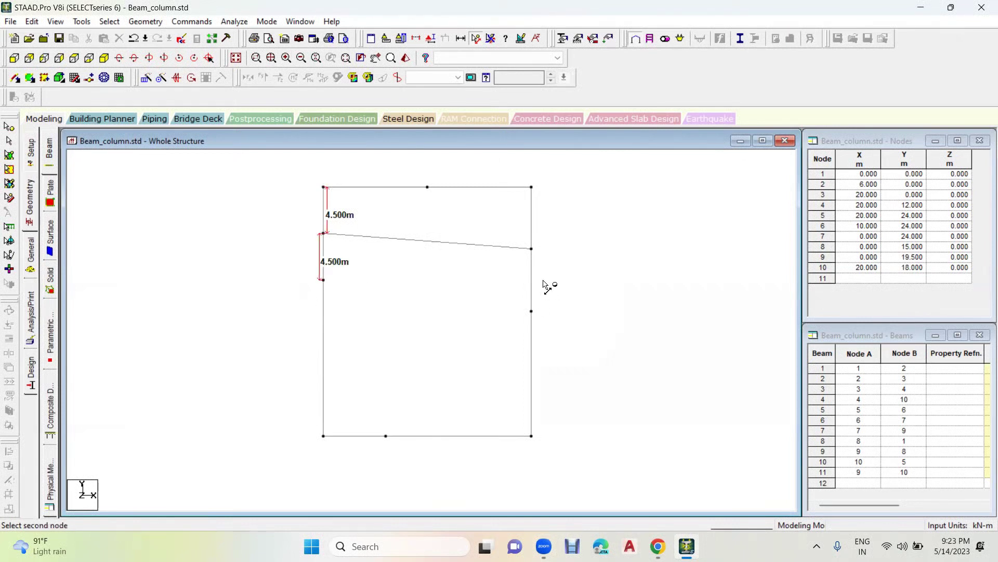
pyautogui.click(532, 249)
pyautogui.click(532, 249)
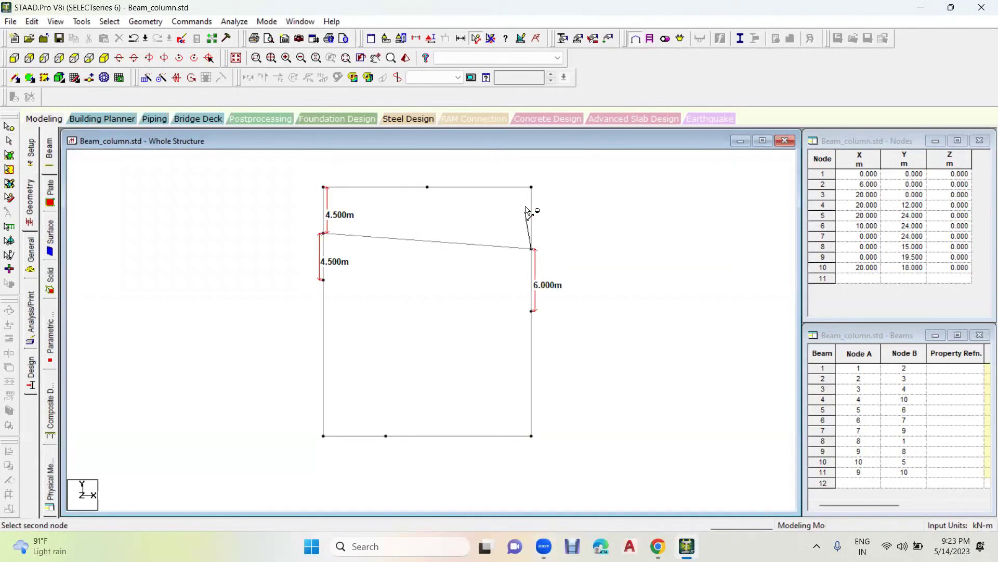
pyautogui.click(532, 188)
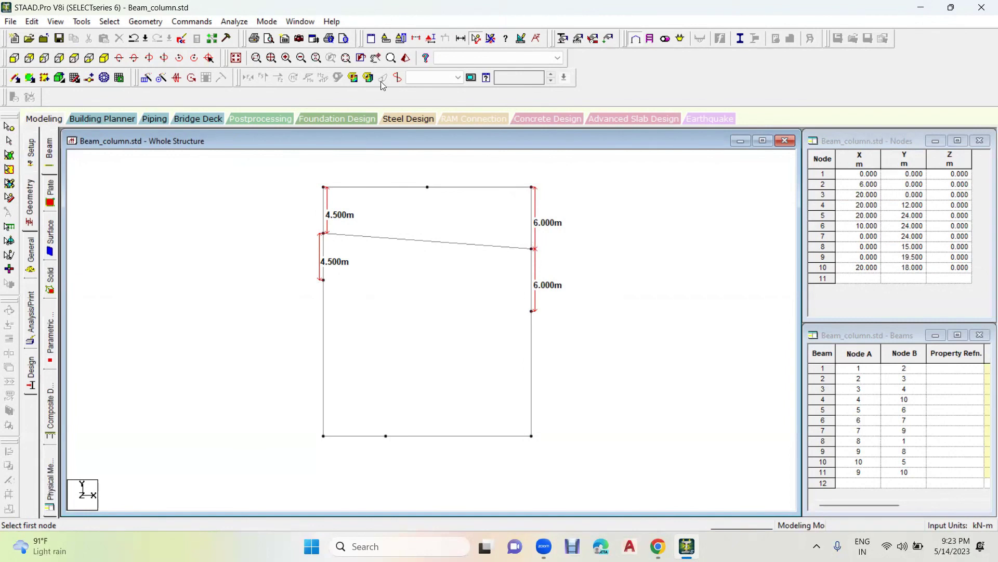
pyautogui.click(490, 38)
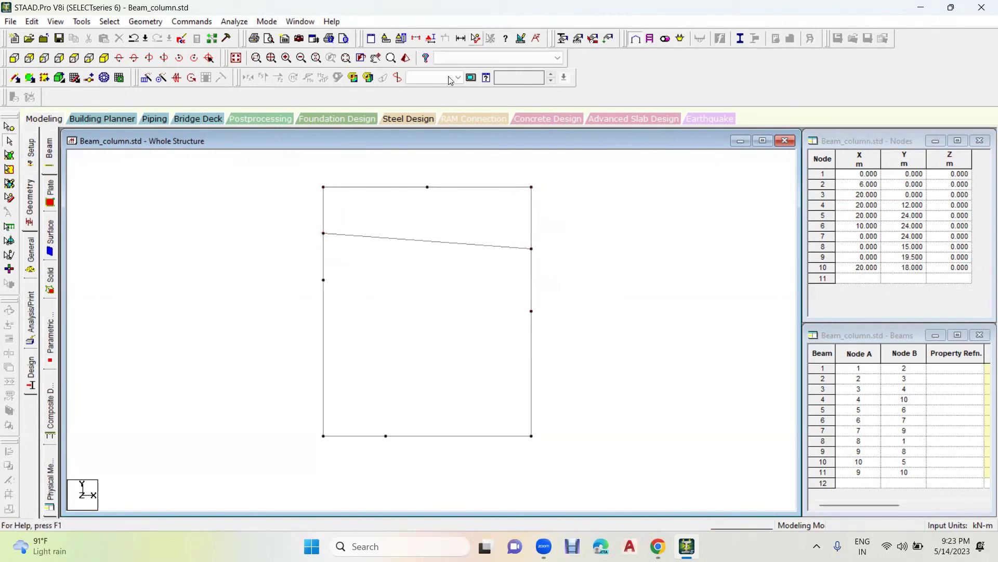
# Step: Add a beam by perpendicular intersection from the top middle node (10,24) to the bottom beam ending at (20,0)
pyautogui.click(146, 21)
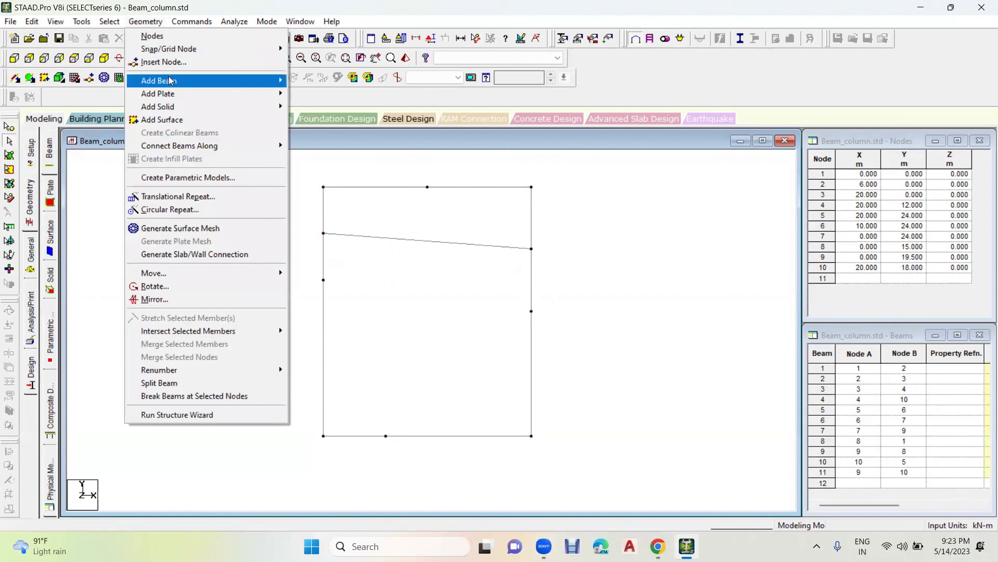
pyautogui.moveTo(170, 82)
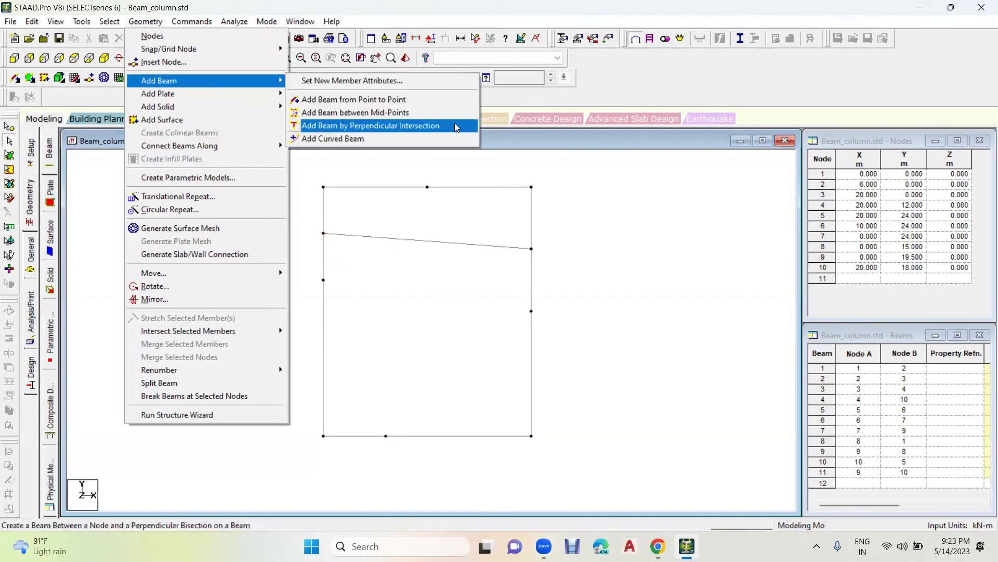
pyautogui.click(391, 127)
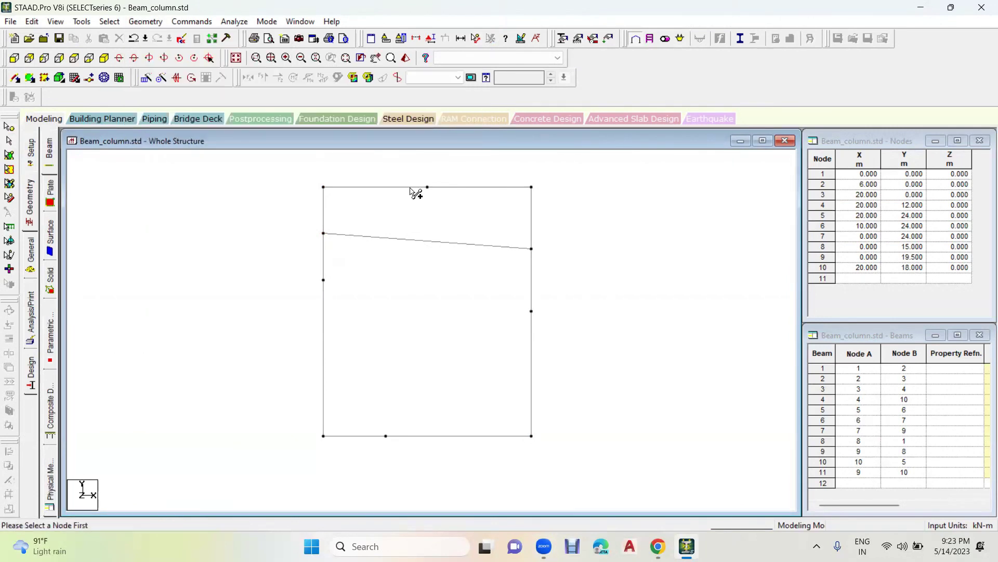
pyautogui.click(428, 187)
pyautogui.click(507, 437)
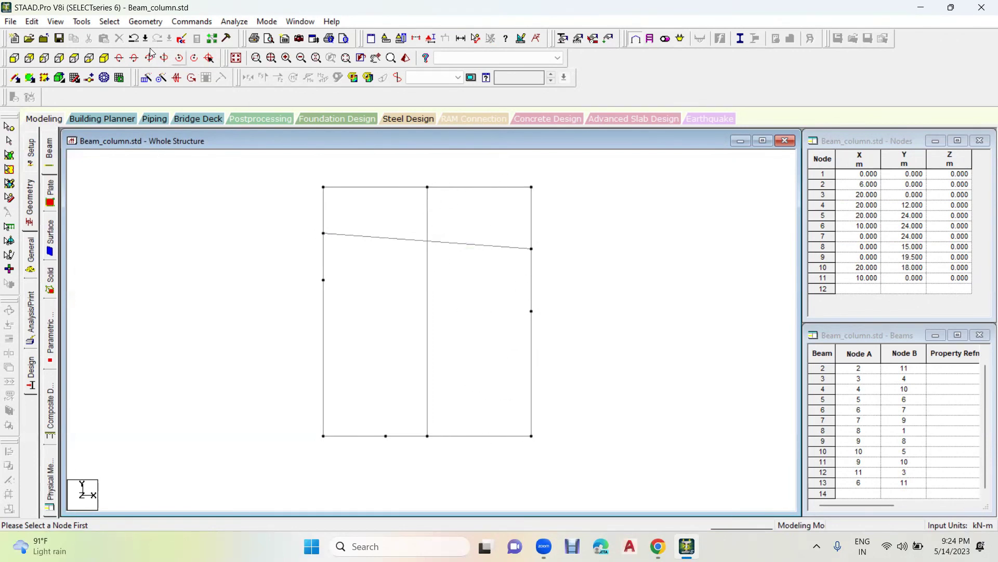
# Step: Add a beam between the mid-points of the top-right beam and the bottom-right beam of the frame
pyautogui.click(147, 22)
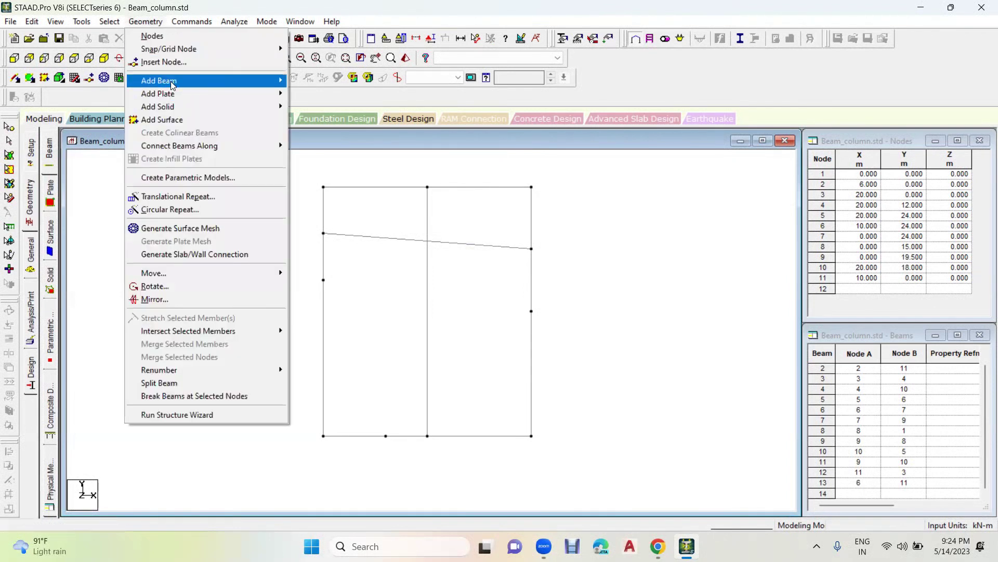
pyautogui.moveTo(172, 85)
pyautogui.click(364, 109)
pyautogui.click(497, 189)
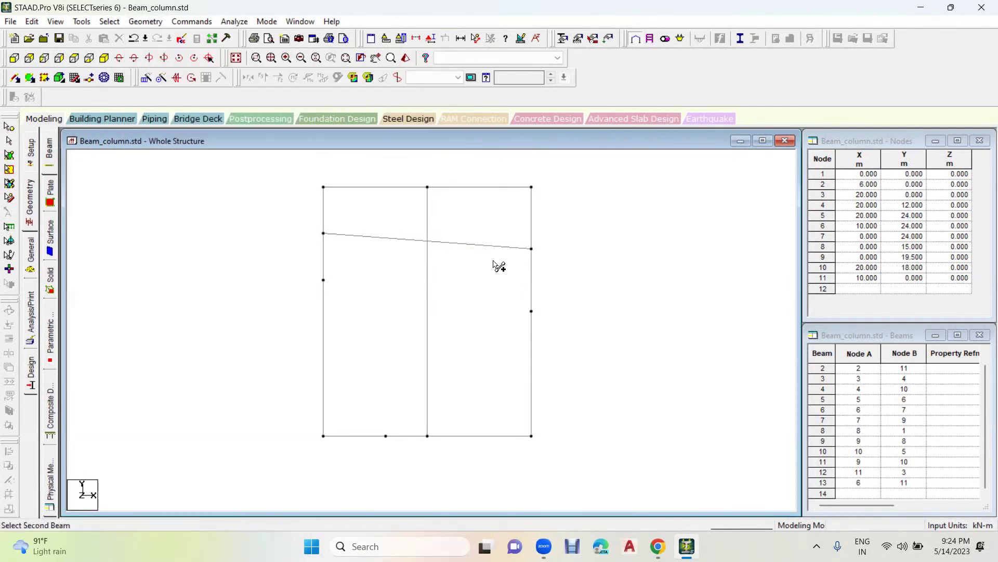
pyautogui.click(487, 435)
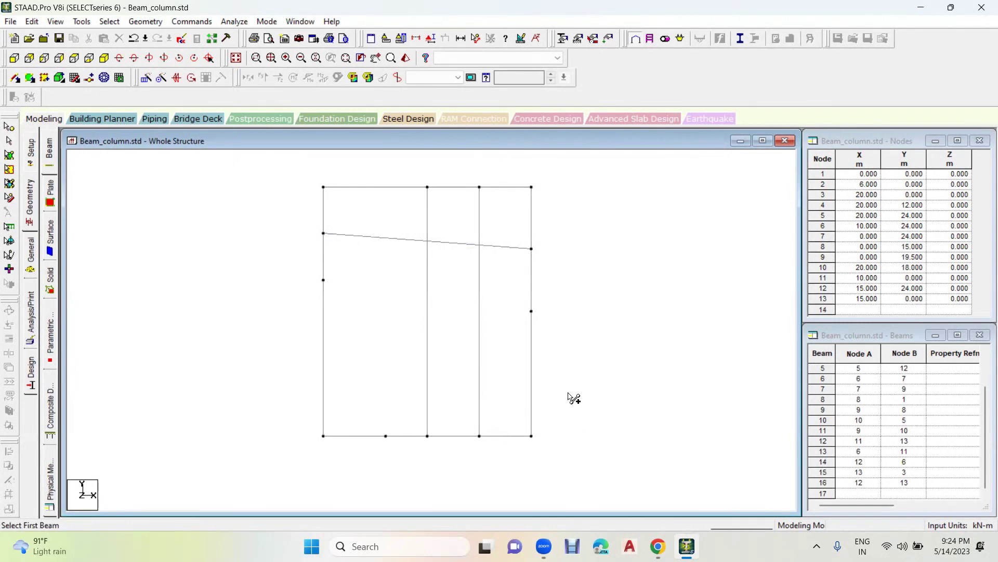
# Step: Measure the node distances from (10,24) to (15,24) and from (15,0) to (20,0)
pyautogui.click(477, 41)
pyautogui.click(428, 186)
pyautogui.click(479, 187)
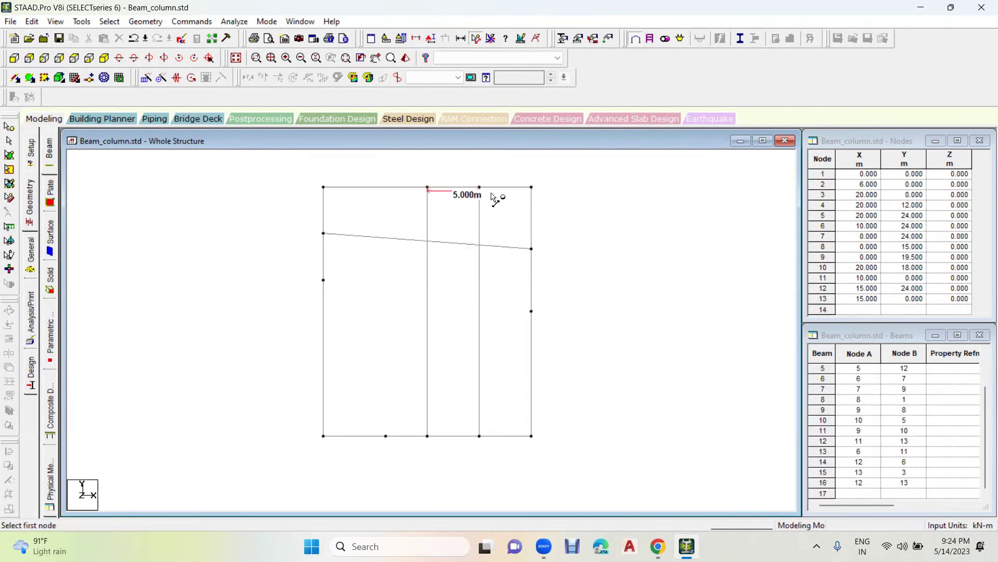
pyautogui.click(480, 436)
pyautogui.click(532, 437)
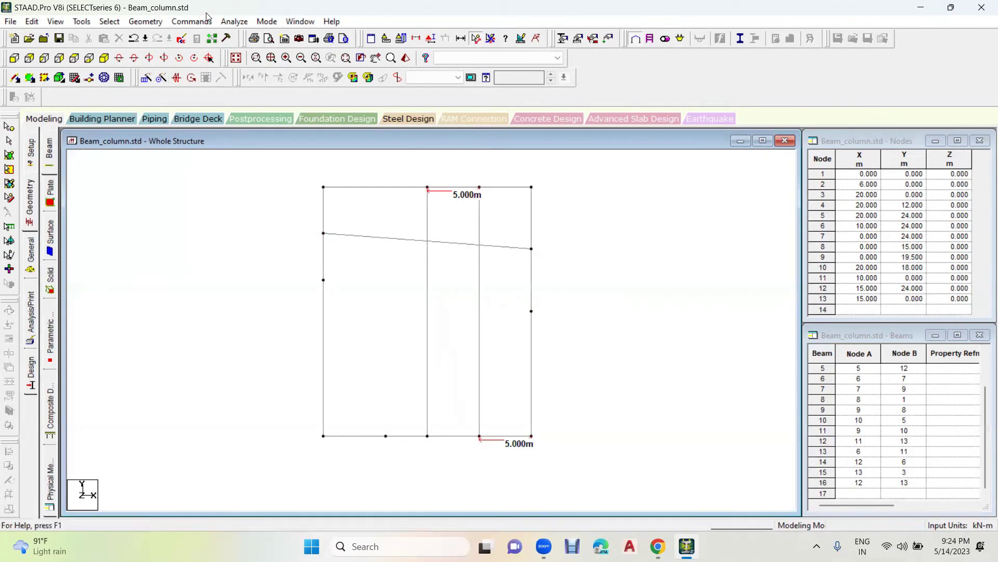
# Step: Add a curved beam from (15,24) to the top corner node (20,24) with a 2.5 m radius of curvature and 60° gamma angle
pyautogui.click(151, 21)
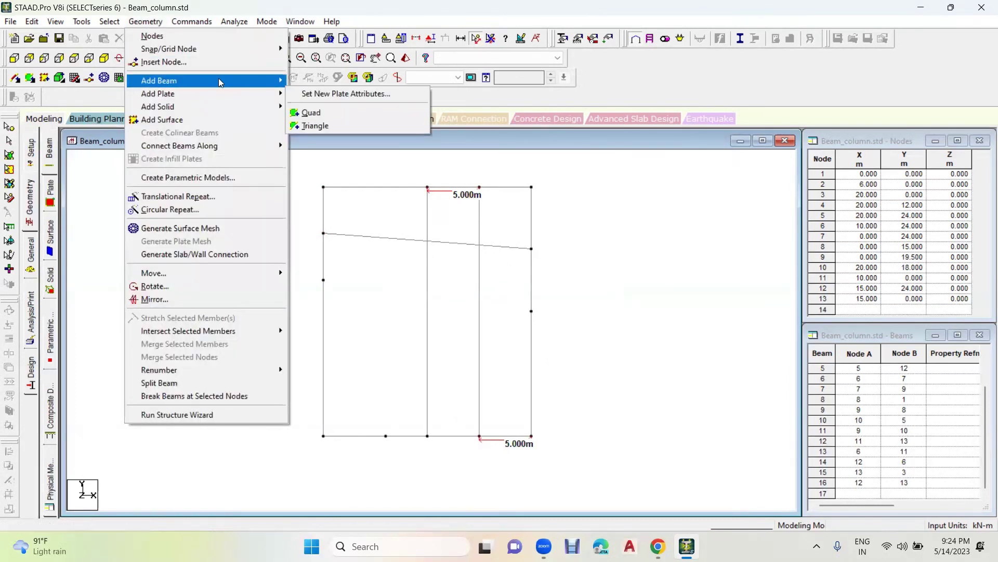
pyautogui.moveTo(219, 80)
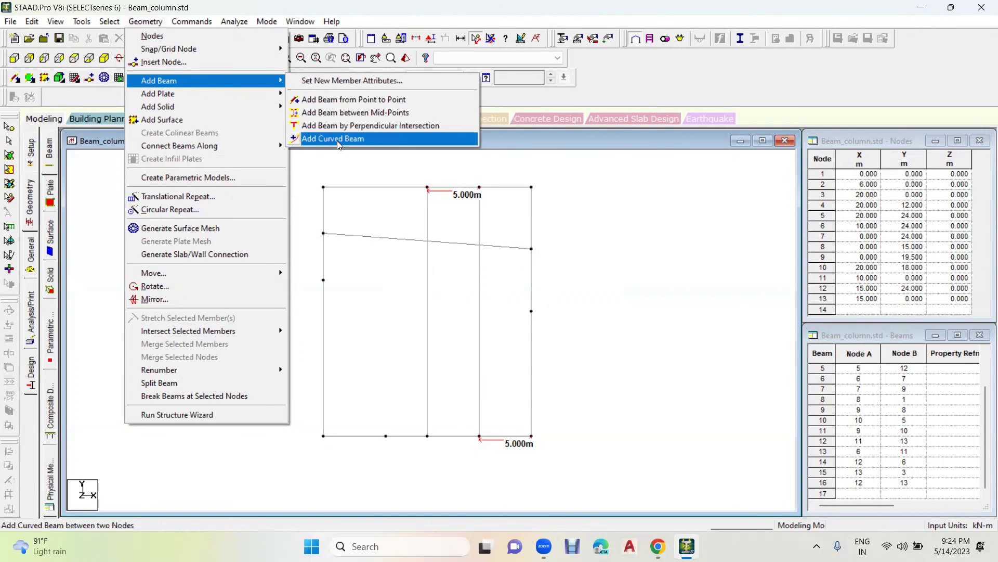
pyautogui.click(337, 139)
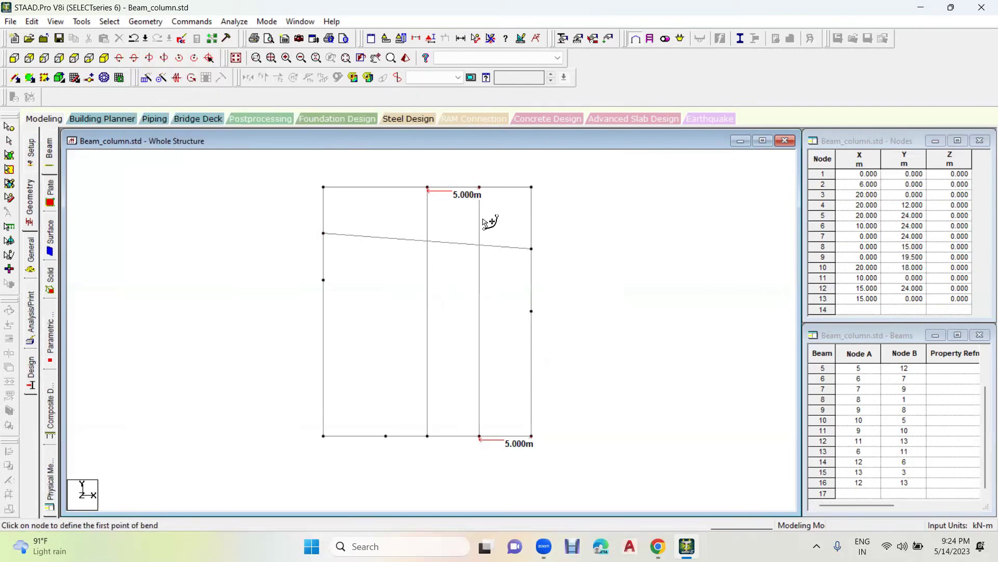
pyautogui.click(479, 187)
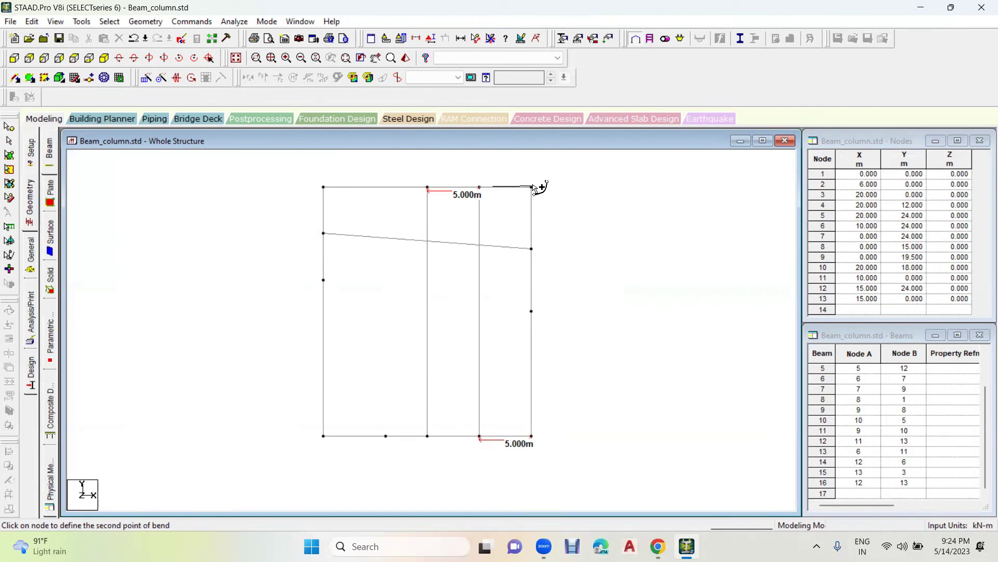
pyautogui.click(531, 187)
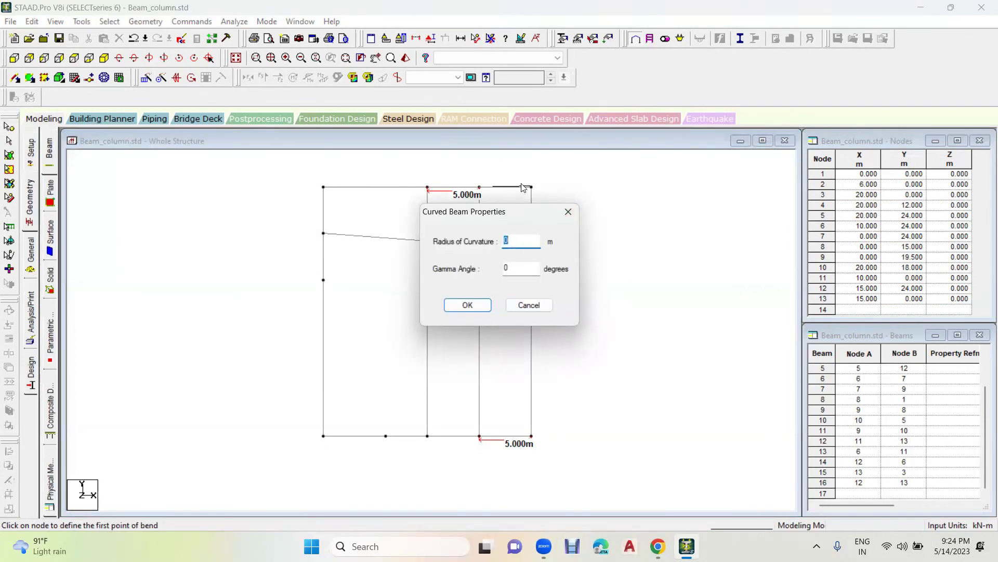
pyautogui.write('2.5')
pyautogui.press('Tab')
pyautogui.write('60')
pyautogui.press('Return')
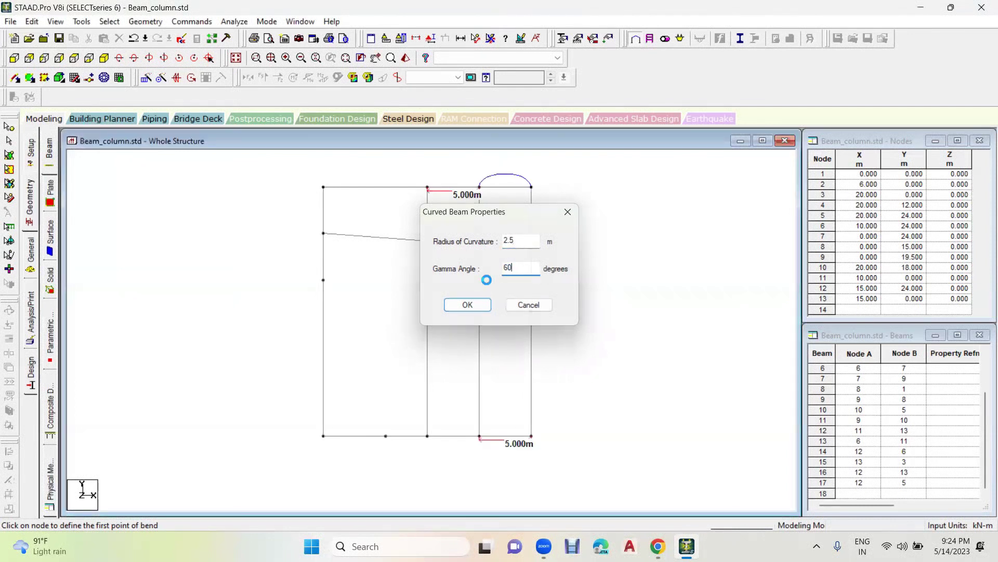
pyautogui.click(250, 121)
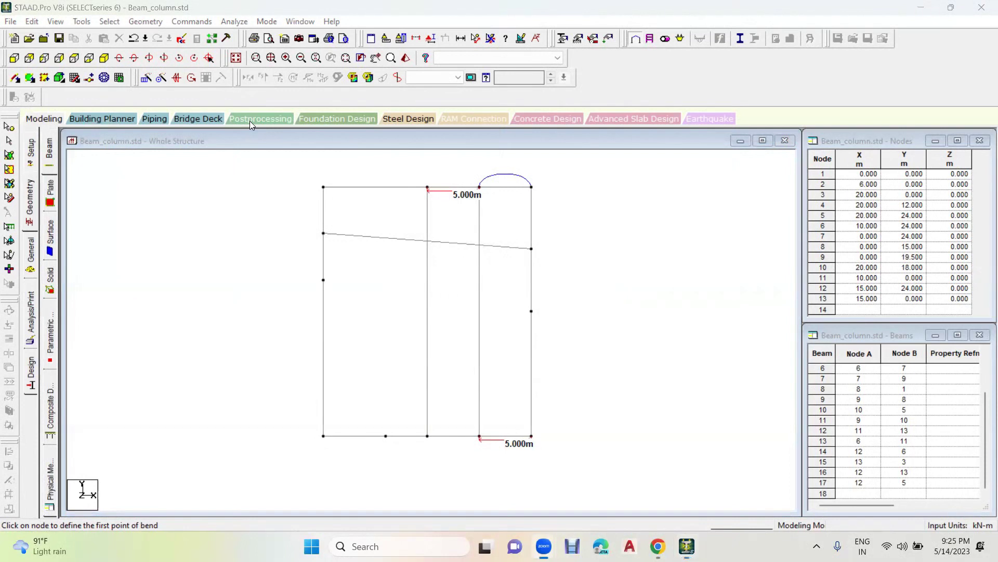
# Step: Select the curved beam above the frame to inspect it, and clear the selection
pyautogui.click(8, 142)
pyautogui.click(504, 180)
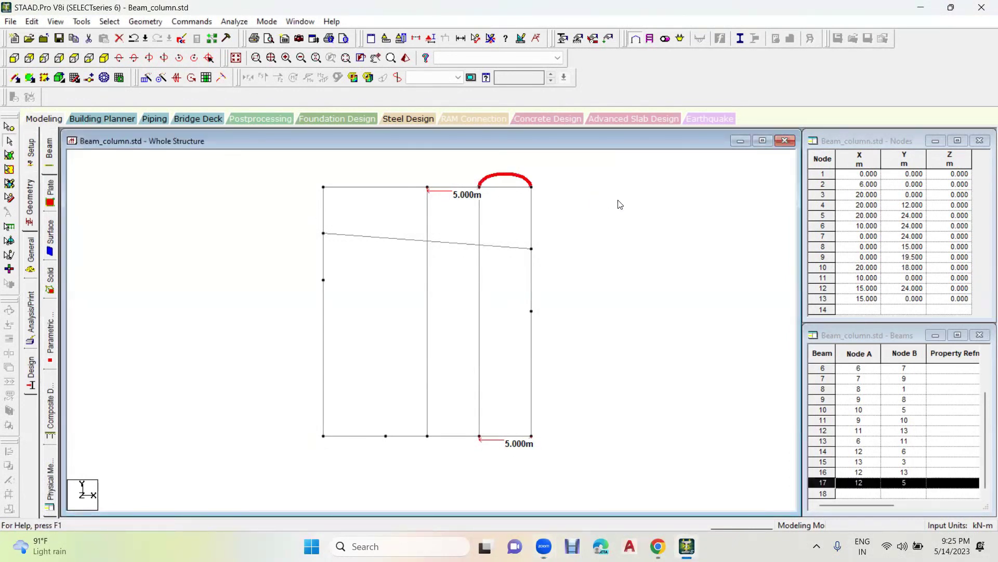
pyautogui.click(640, 217)
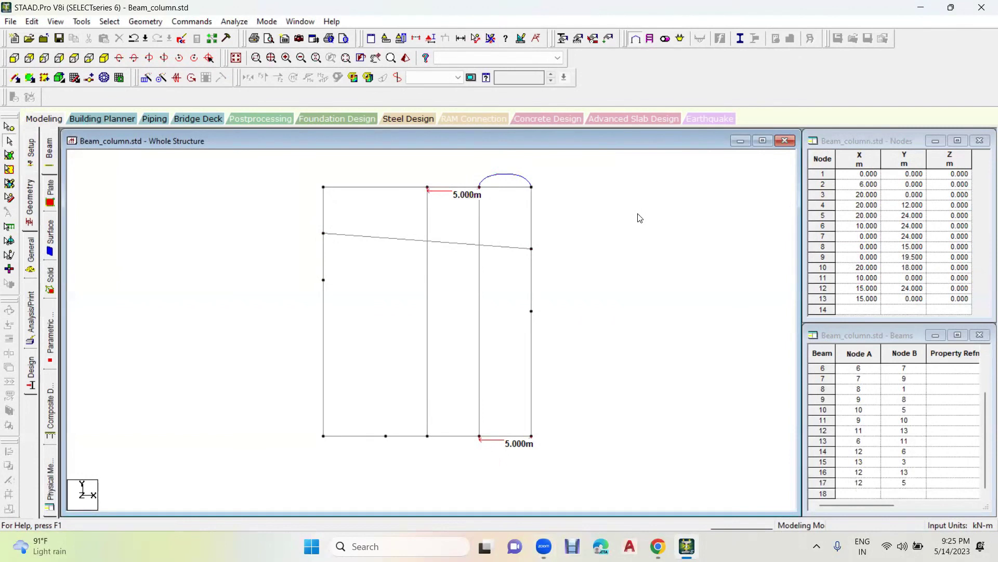
# Step: Delete all beams of the frame together with their nodes
pyautogui.moveTo(602, 161); pyautogui.dragTo(279, 473)
pyautogui.press('Delete')
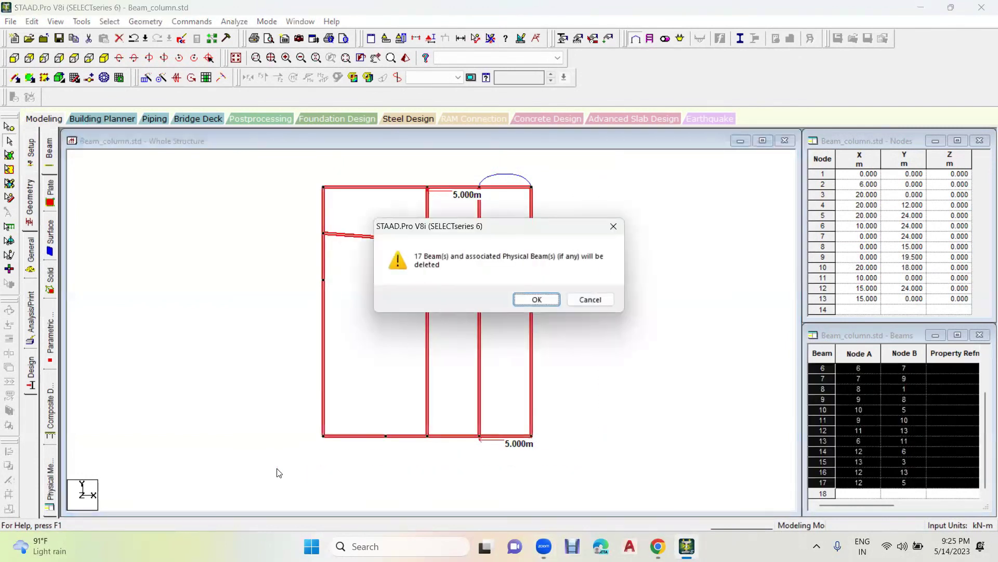
pyautogui.press('Return')
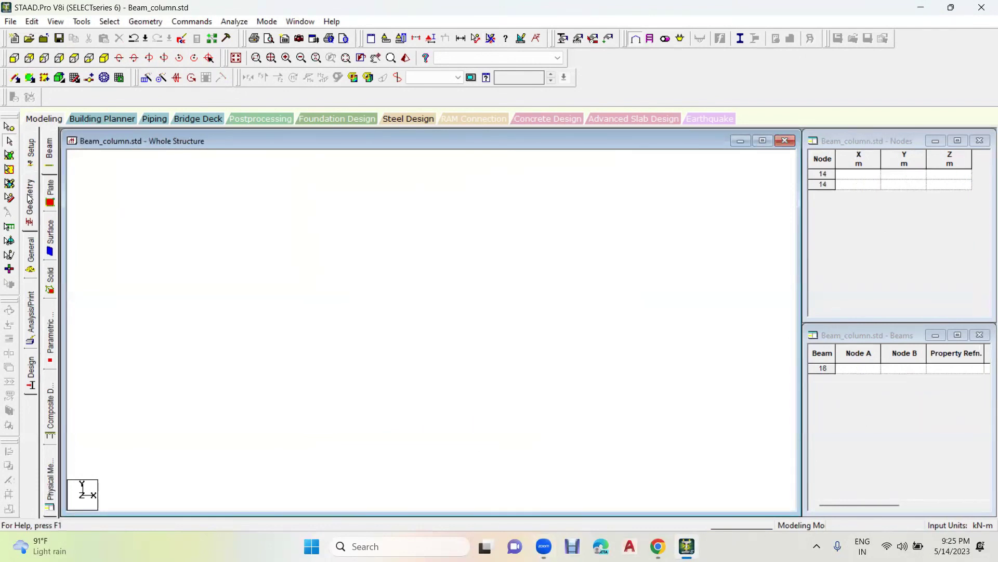
# Step: Edit the default linear snap grid to 18 construction lines at 0.5 m spacing in X and 1 m spacing in Y
pyautogui.click(74, 79)
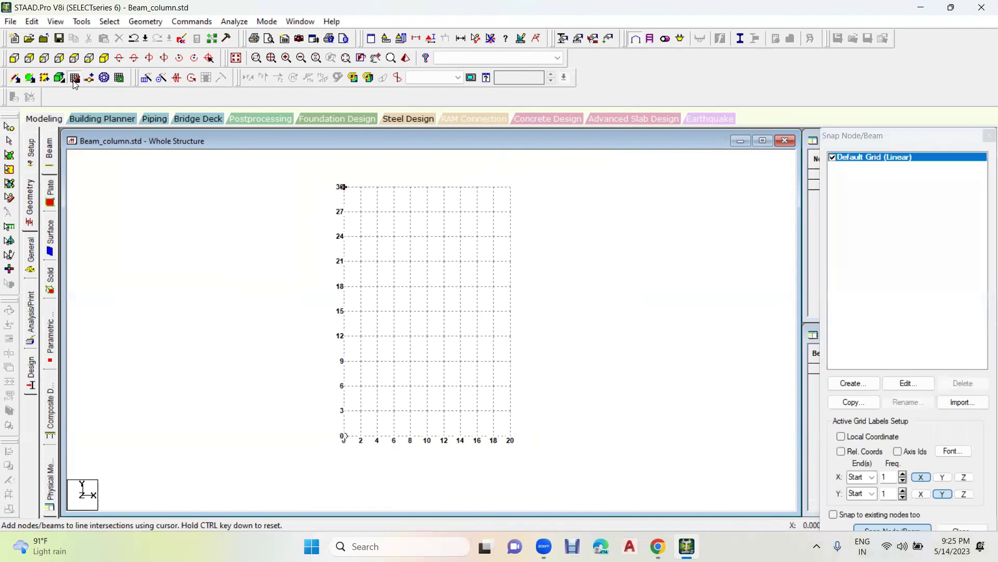
pyautogui.click(926, 388)
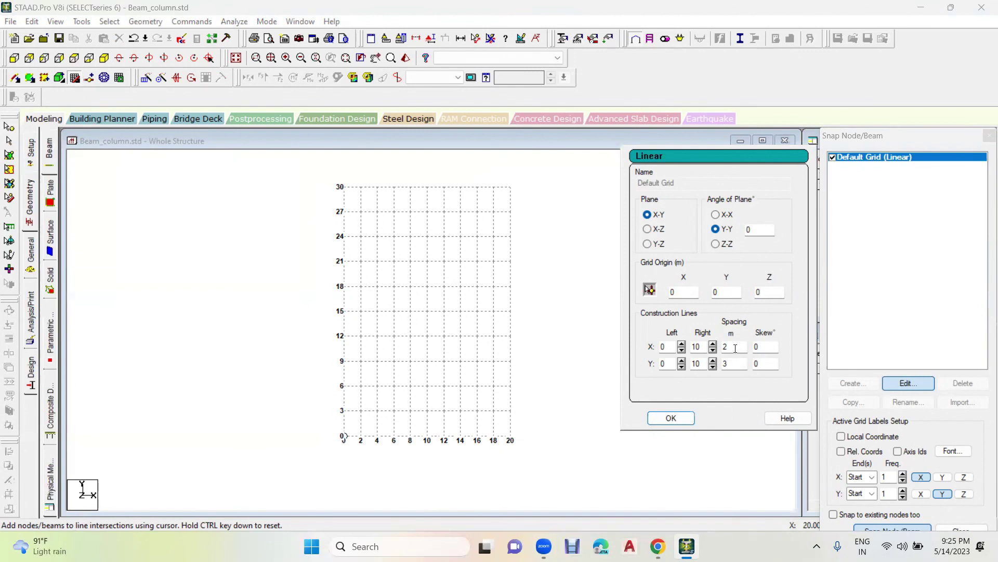
pyautogui.doubleClick(735, 348)
pyautogui.doubleClick(697, 347)
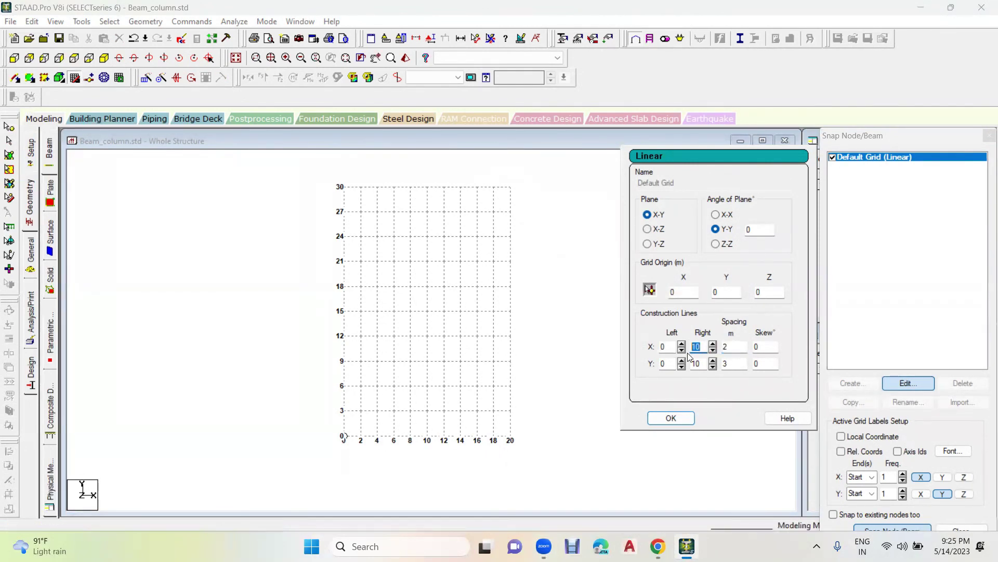
pyautogui.write('18')
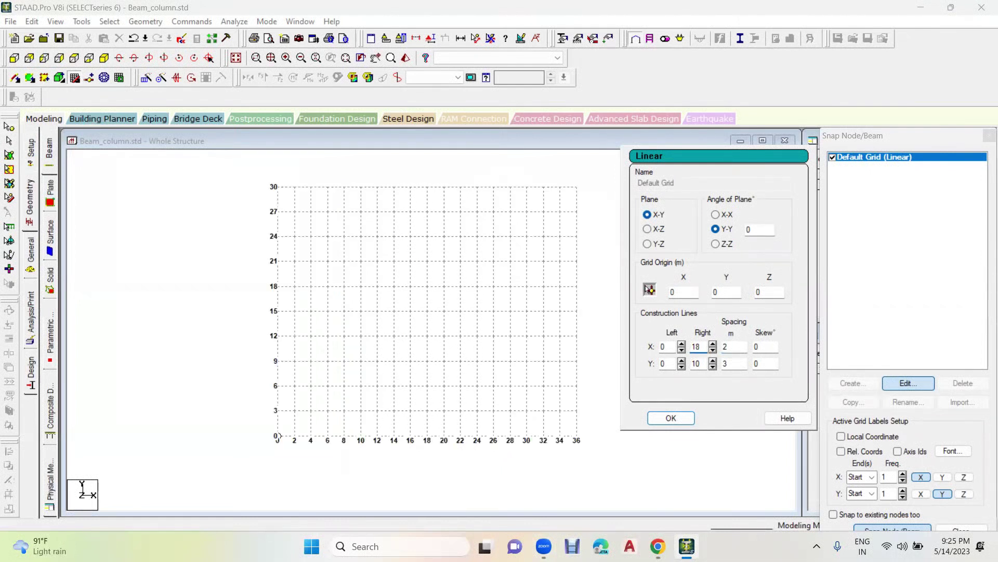
pyautogui.doubleClick(726, 347)
pyautogui.write('.5')
pyautogui.click(739, 363)
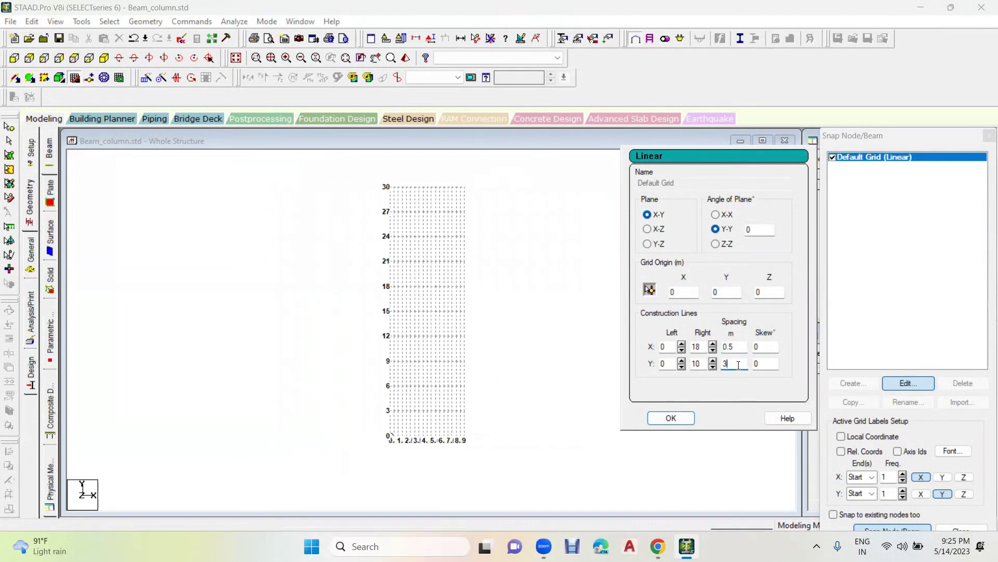
pyautogui.doubleClick(726, 363)
pyautogui.write('1')
pyautogui.press('Return')
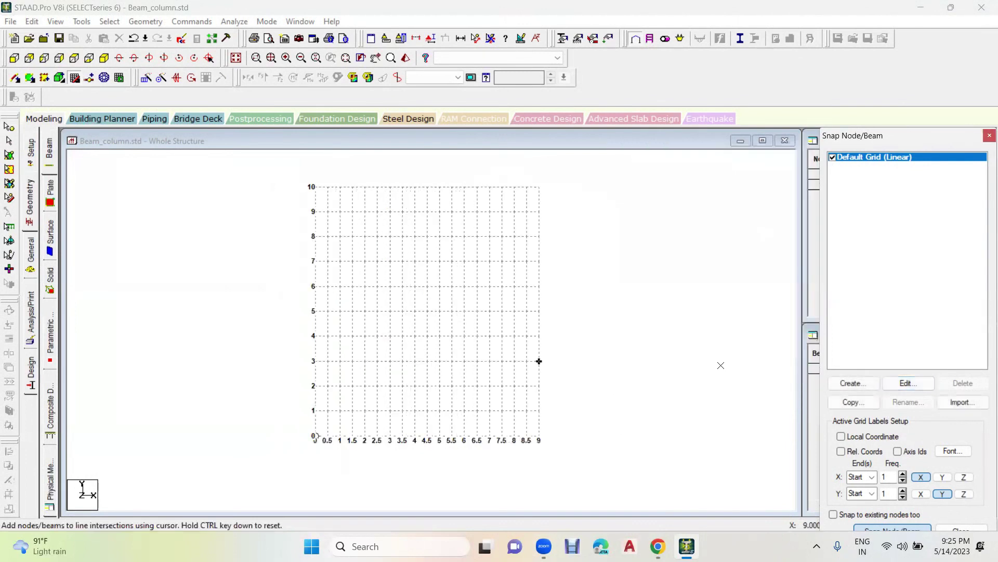
# Step: Draw three consecutive beams along the grid's base line through X = 0, 2.5, 5.5 and 9 m, and close the snap grid
pyautogui.scroll(5, 314, 436)
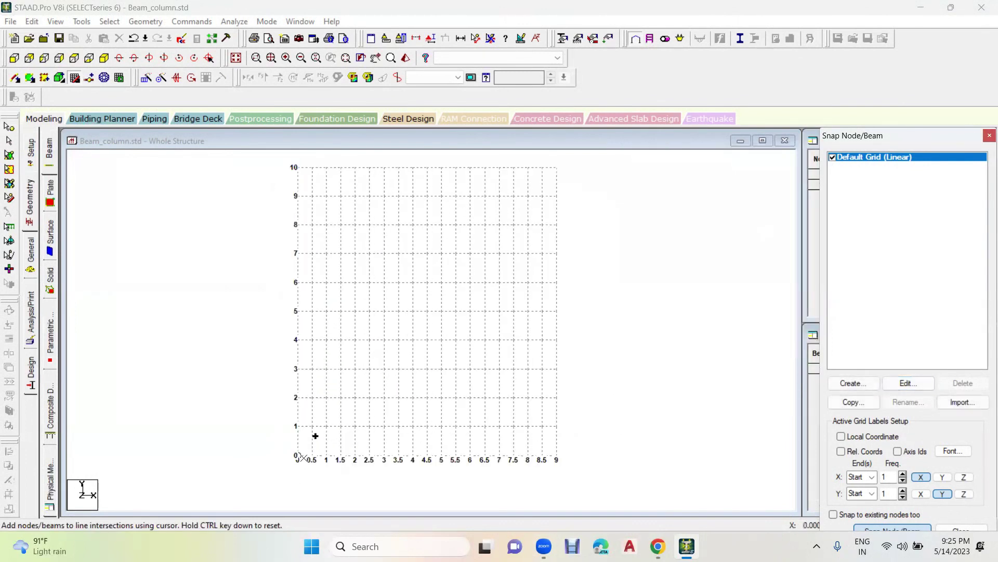
pyautogui.moveTo(312, 475); pyautogui.dragTo(398, 432, button='middle')
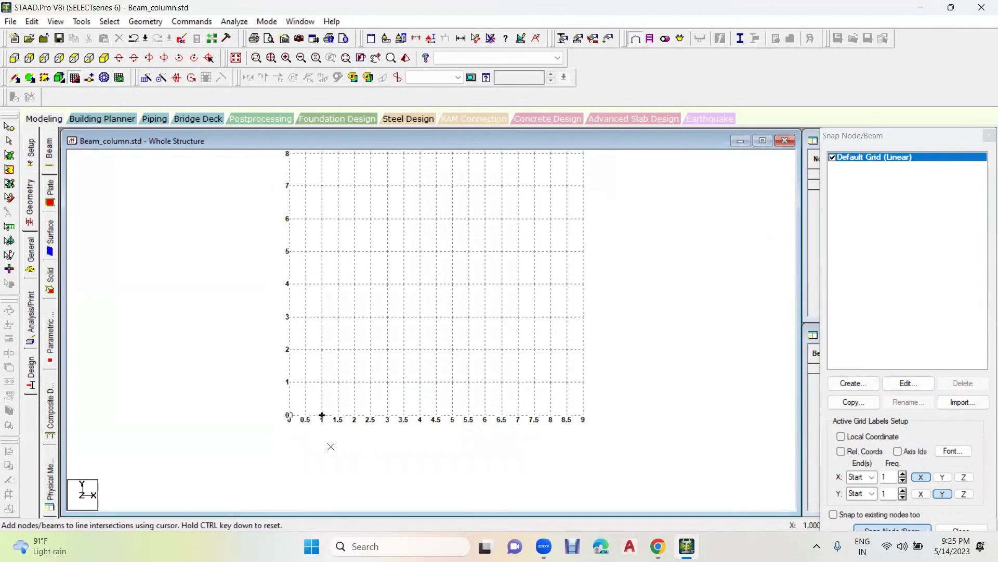
pyautogui.click(291, 415)
pyautogui.click(369, 416)
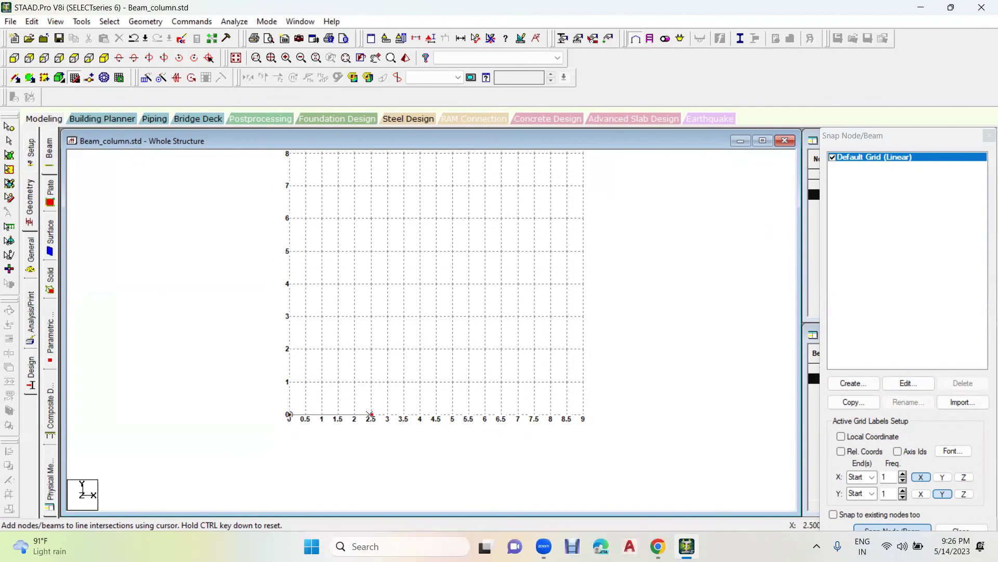
pyautogui.click(469, 413)
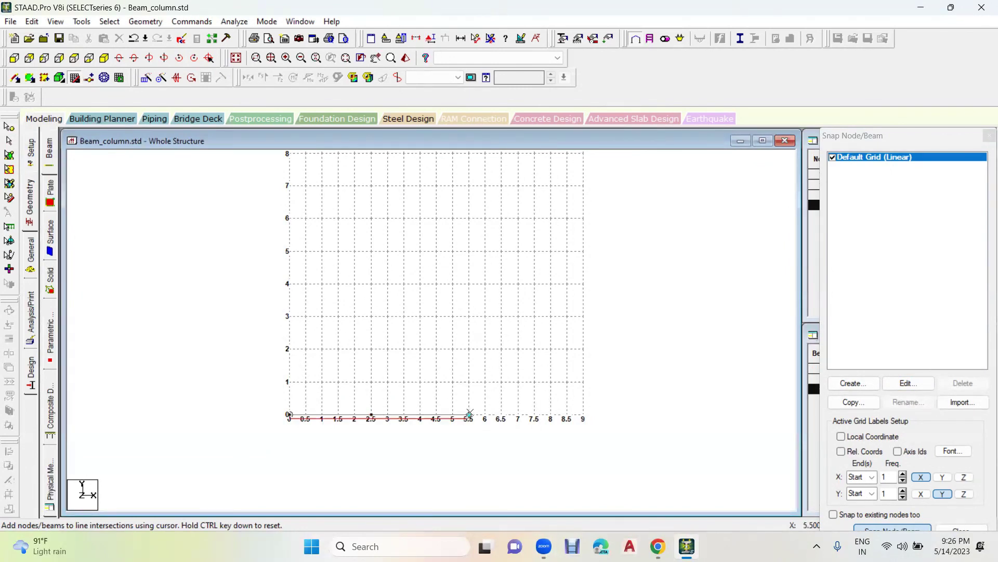
pyautogui.click(583, 415)
pyautogui.click(990, 135)
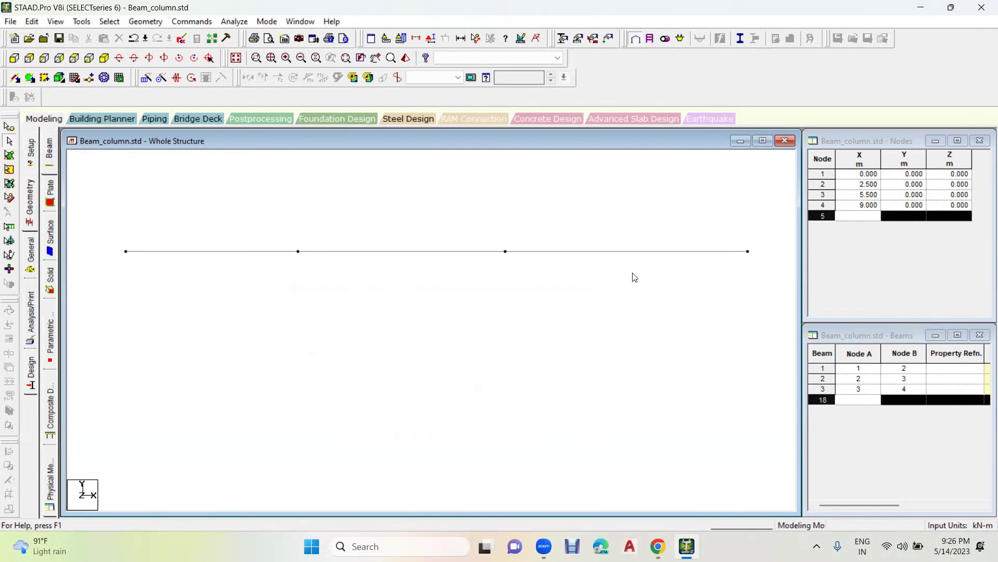
# Step: Display the dimensions of all beams in the view, and select the middle beam
pyautogui.click(79, 23)
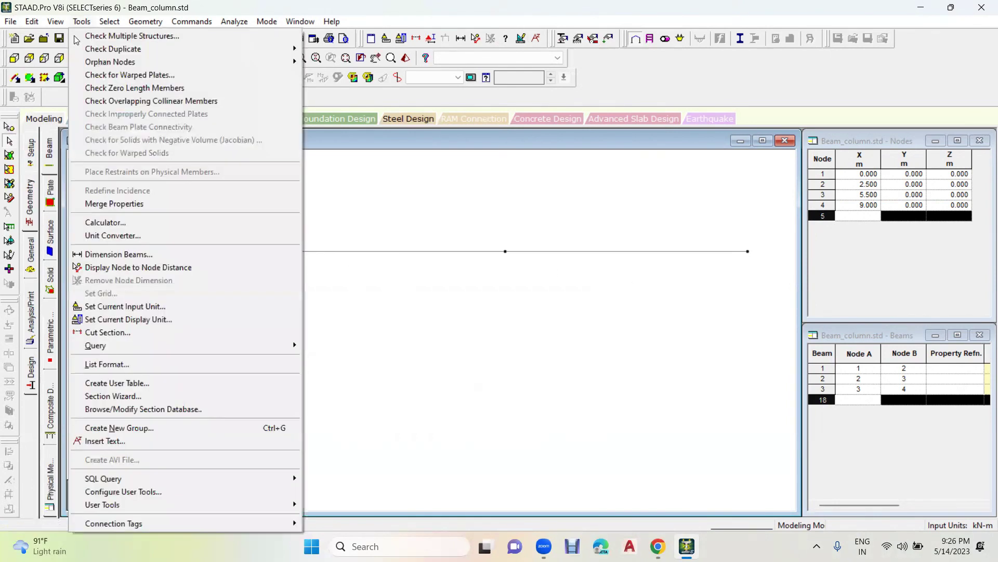
pyautogui.click(120, 254)
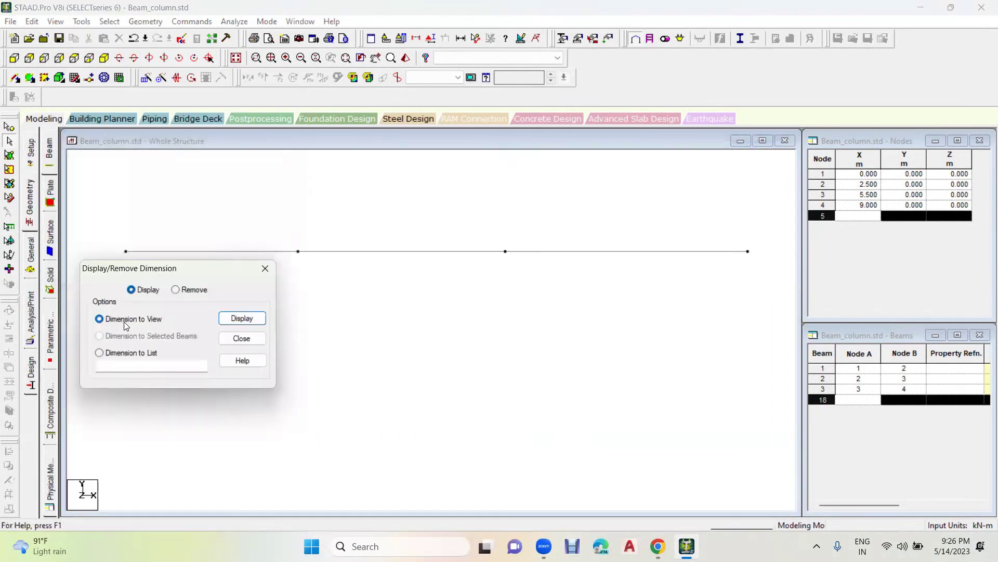
pyautogui.click(241, 319)
pyautogui.click(422, 252)
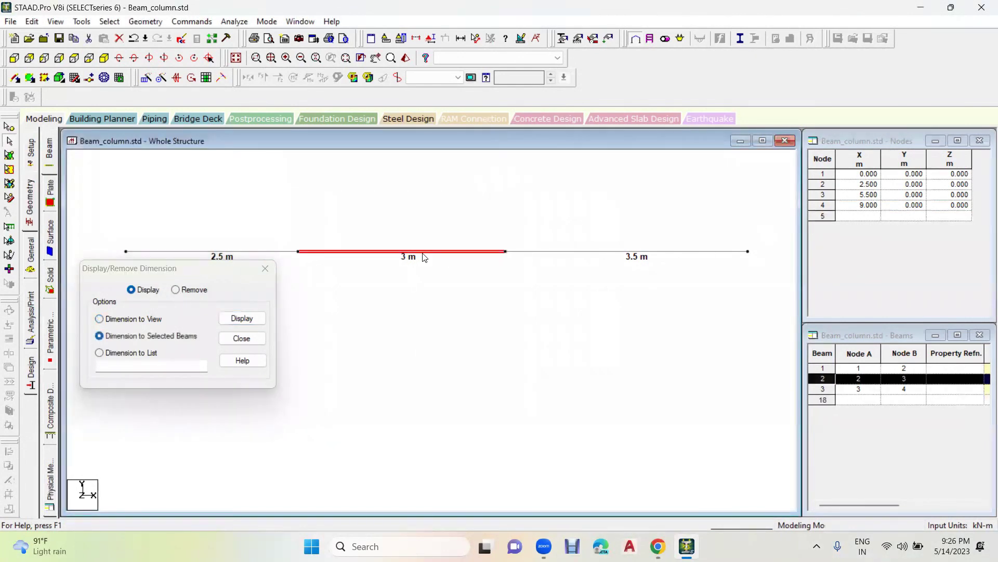
# Step: Remove the displayed dimensions from all beams, close the dimension settings and clear the beam selection
pyautogui.click(176, 290)
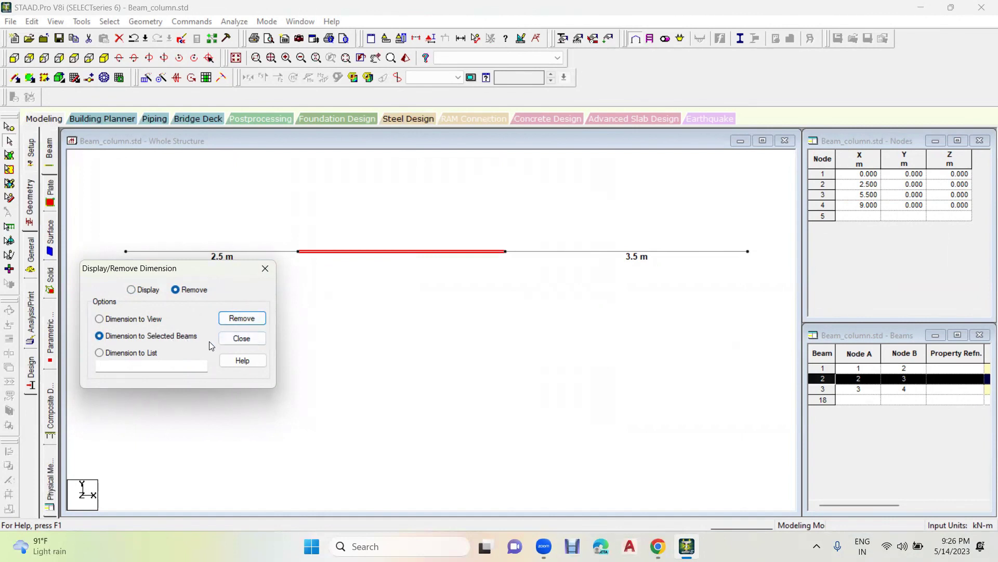
pyautogui.click(140, 294)
pyautogui.click(116, 321)
pyautogui.click(191, 289)
pyautogui.click(241, 318)
pyautogui.click(265, 269)
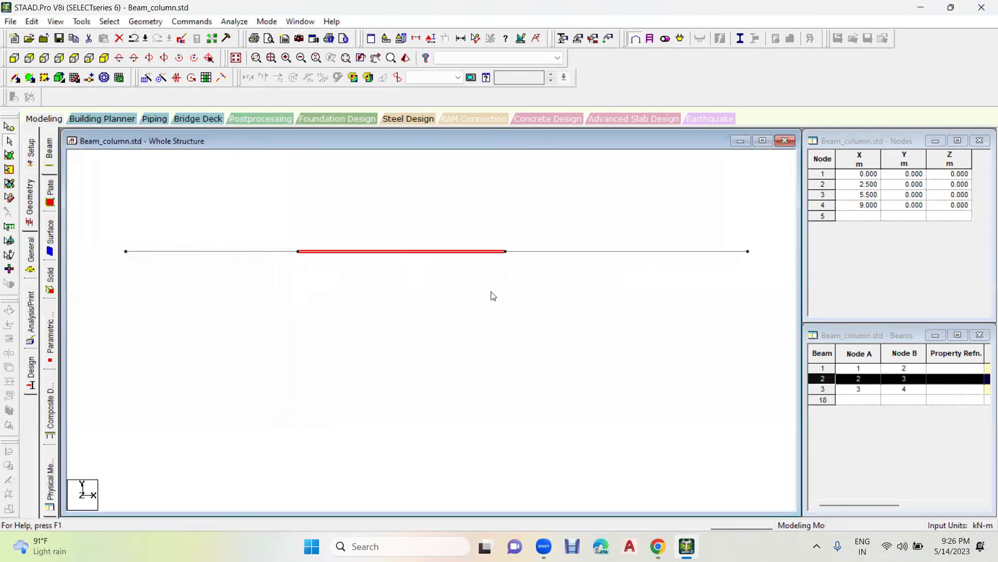
pyautogui.click(491, 291)
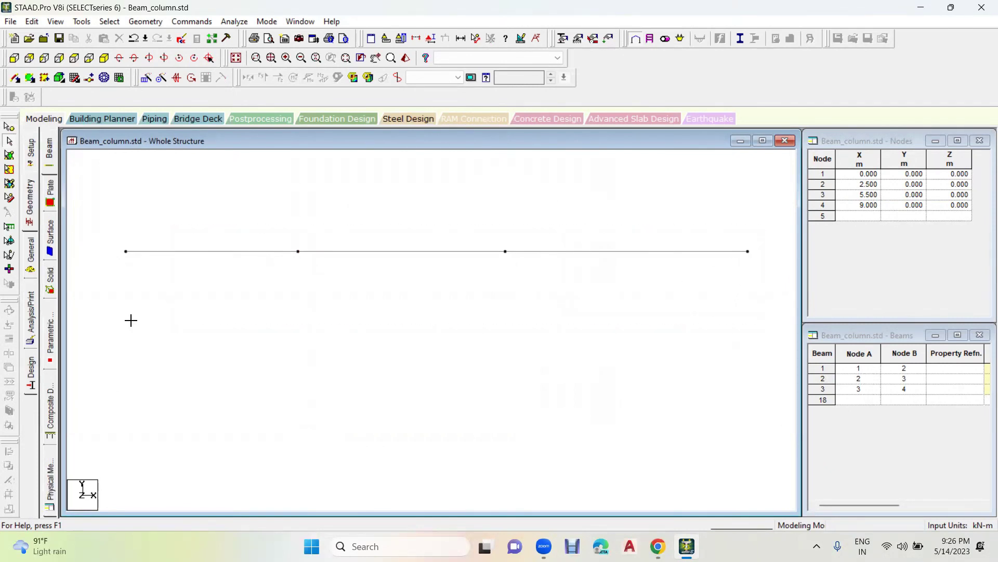
# Step: Delete the three collinear beams together with their nodes
pyautogui.hotkey('ctrl', 'a')
pyautogui.press('Delete')
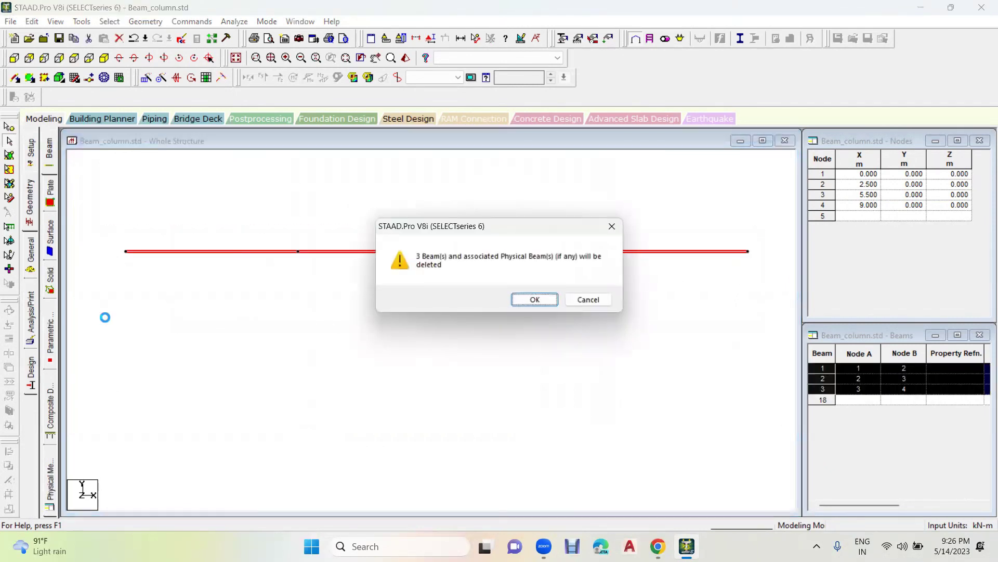
pyautogui.press('Return')
pyautogui.press('Return')
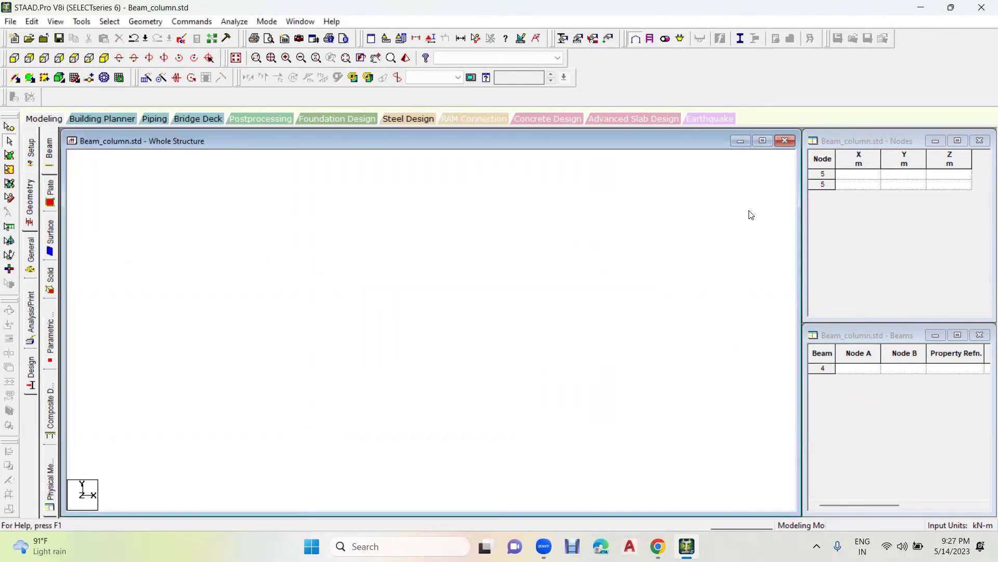
# Step: Add a node at the origin (0, 0, 0) through the node coordinate table
pyautogui.click(850, 175)
pyautogui.write('0')
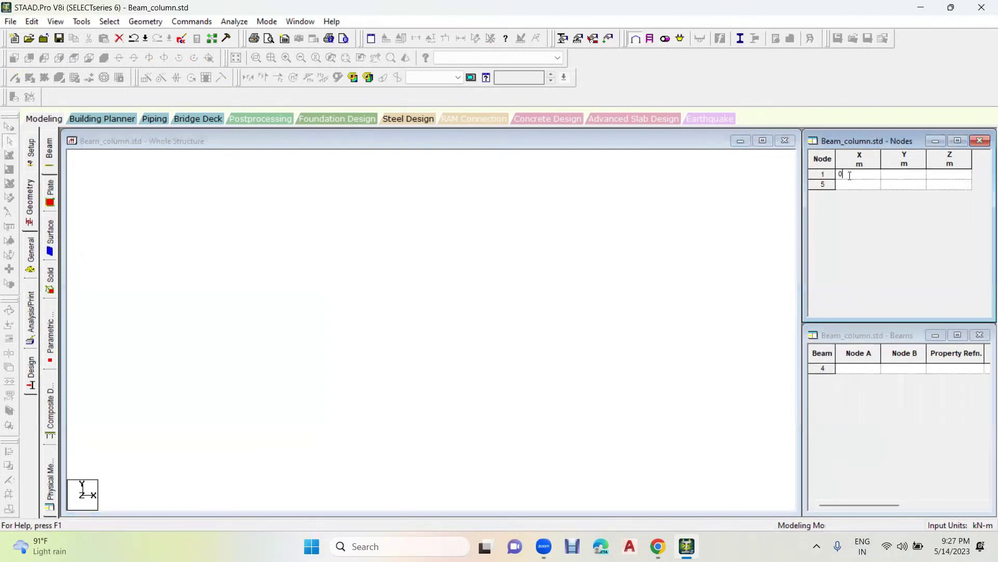
pyautogui.press('Tab')
pyautogui.click(578, 329)
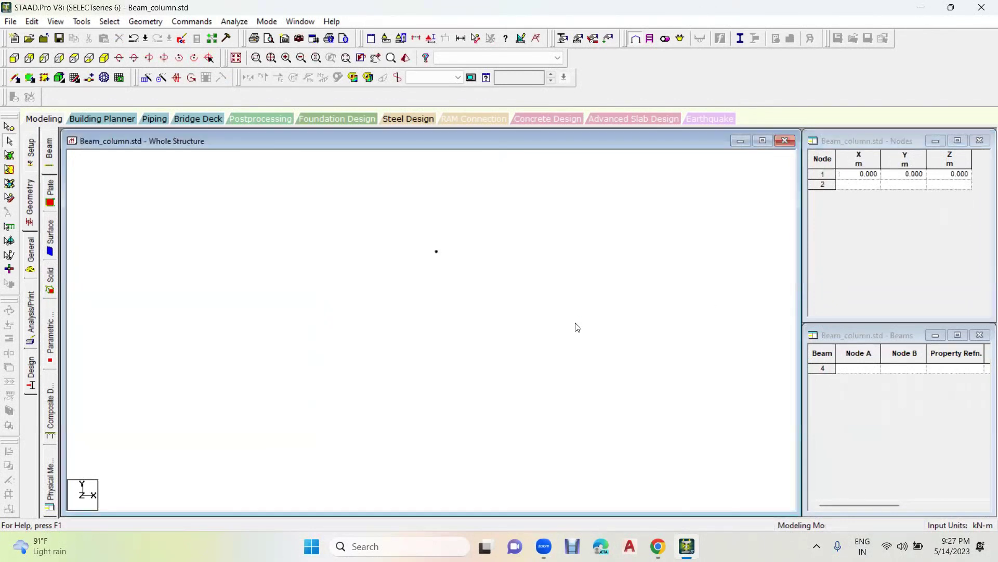
# Step: Copy the origin node and paste it at a 2.5 m offset in the X direction
pyautogui.click(9, 127)
pyautogui.moveTo(381, 198); pyautogui.dragTo(533, 407)
pyautogui.rightClick(445, 209)
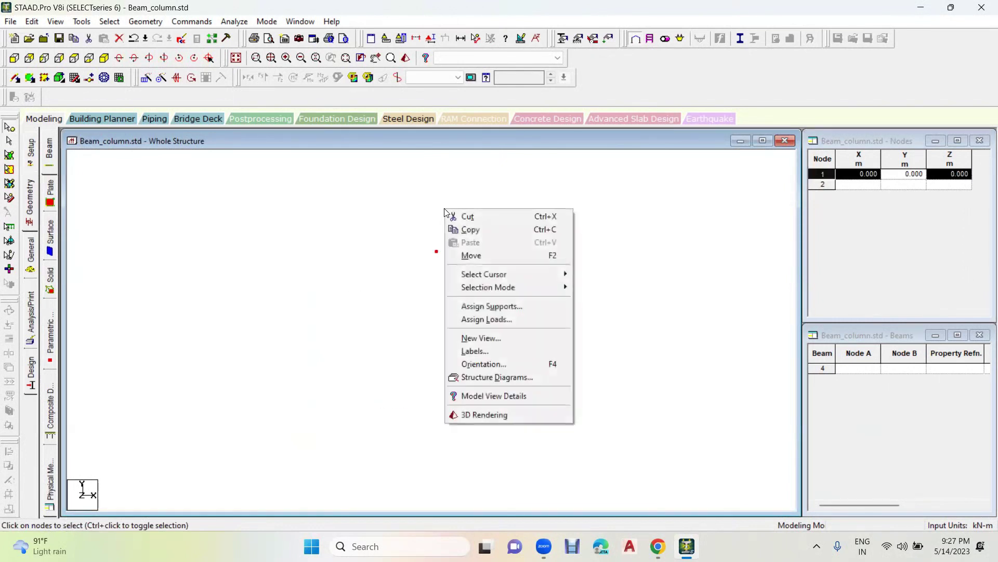
pyautogui.click(479, 234)
pyautogui.rightClick(445, 210)
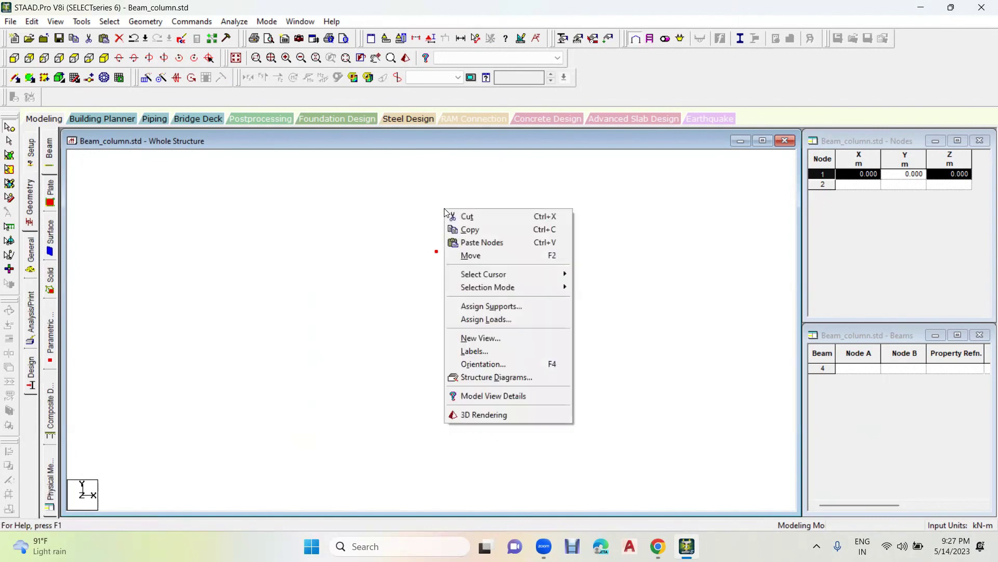
pyautogui.click(481, 244)
pyautogui.write('2.5')
pyautogui.press('Return')
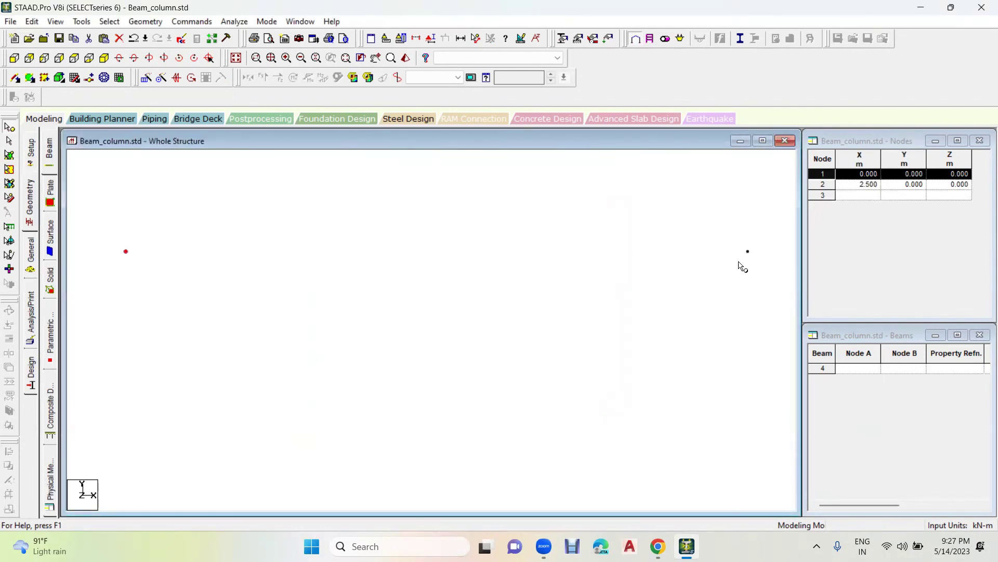
# Step: Copy the node at X = 2.5 m and paste it at a 3 m offset in the X direction
pyautogui.click(728, 231)
pyautogui.moveTo(763, 276); pyautogui.dragTo(770, 293)
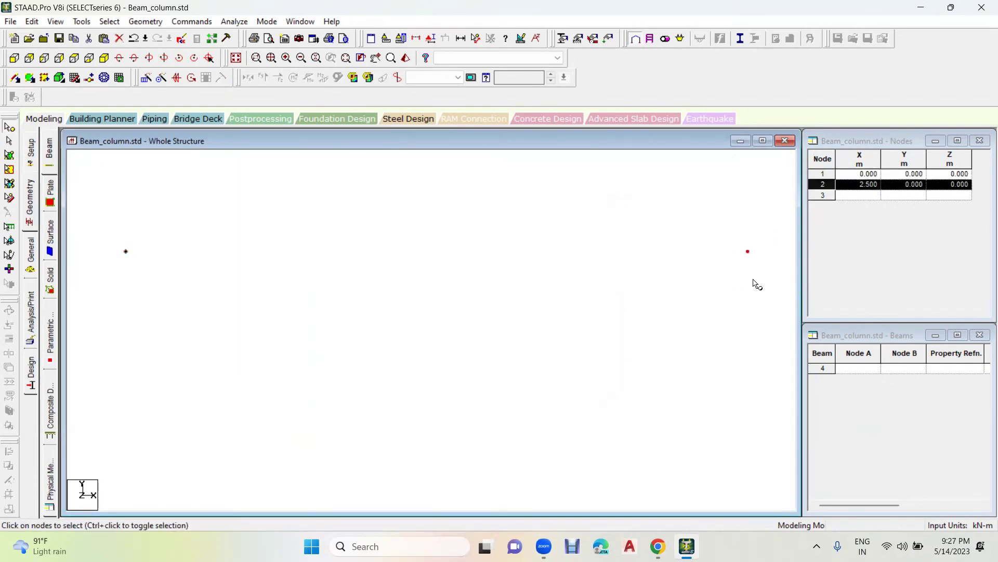
pyautogui.rightClick(536, 212)
pyautogui.click(571, 233)
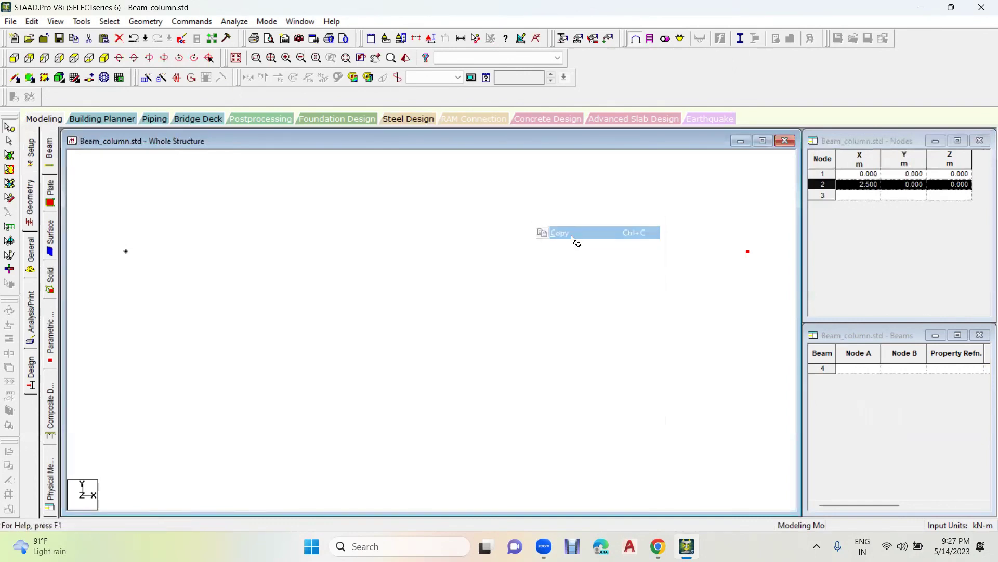
pyautogui.rightClick(450, 207)
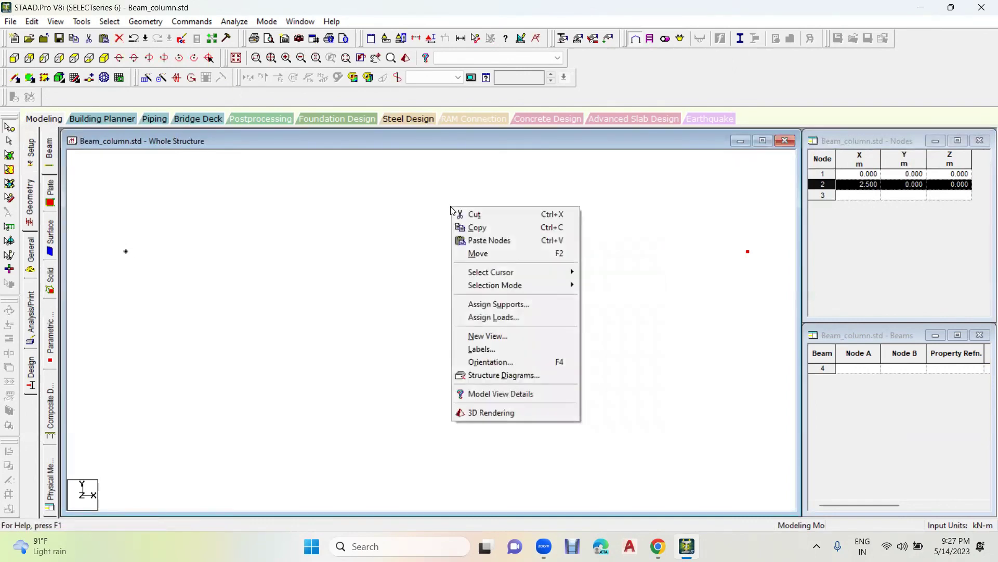
pyautogui.click(485, 239)
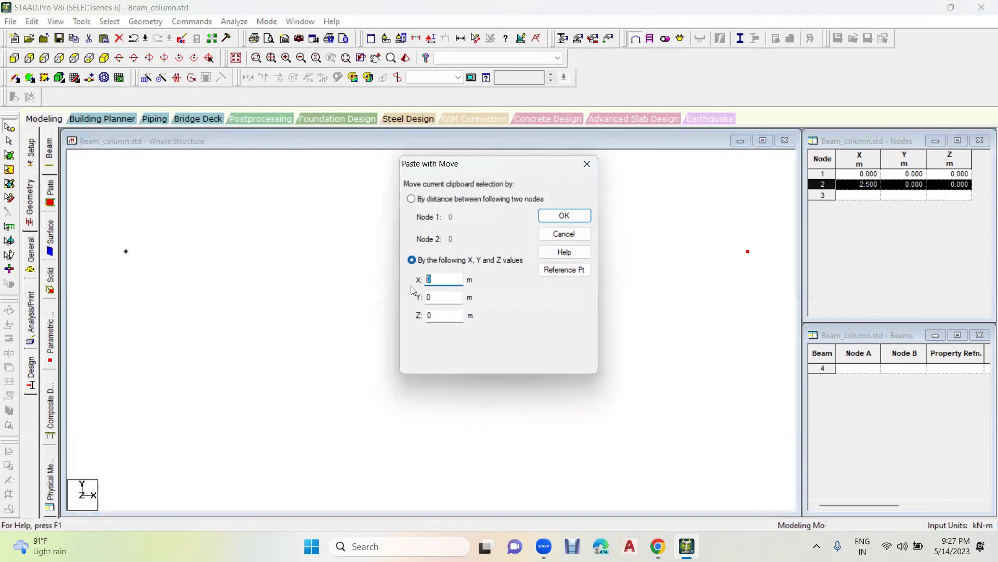
pyautogui.write('3')
pyautogui.press('Return')
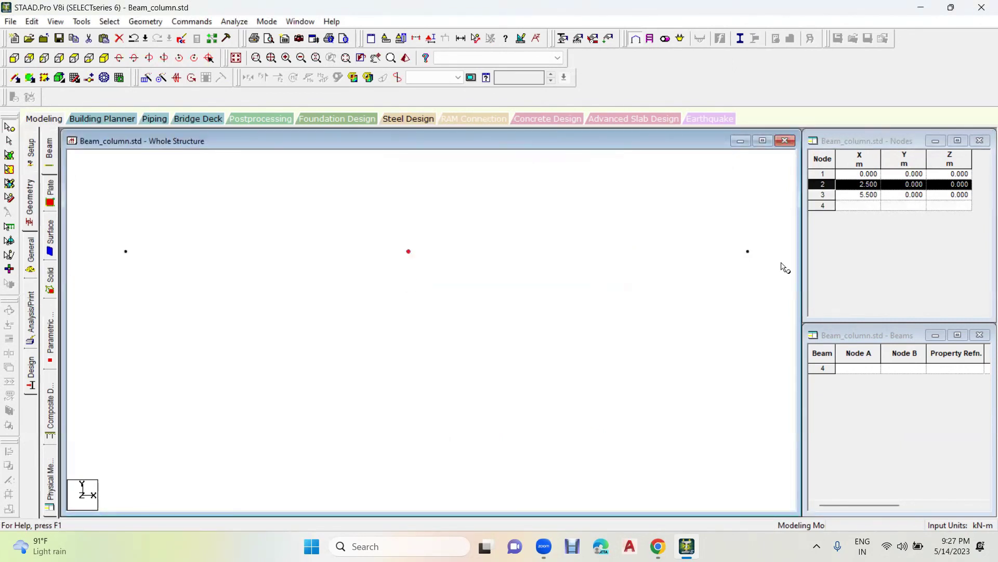
# Step: Copy the node at X = 5.5 m and paste it at a 3.5 m offset in the X direction
pyautogui.moveTo(718, 224); pyautogui.dragTo(782, 328)
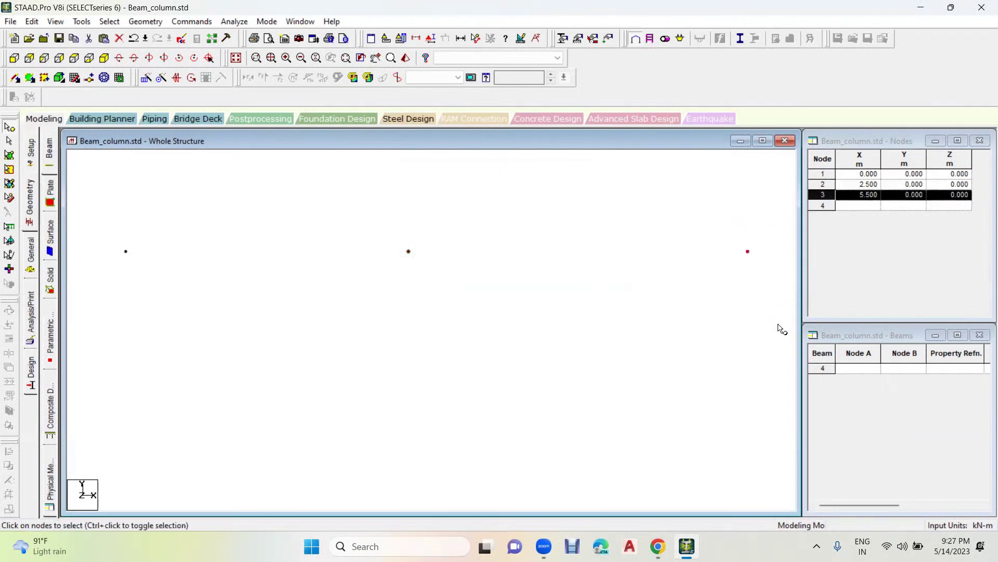
pyautogui.rightClick(622, 205)
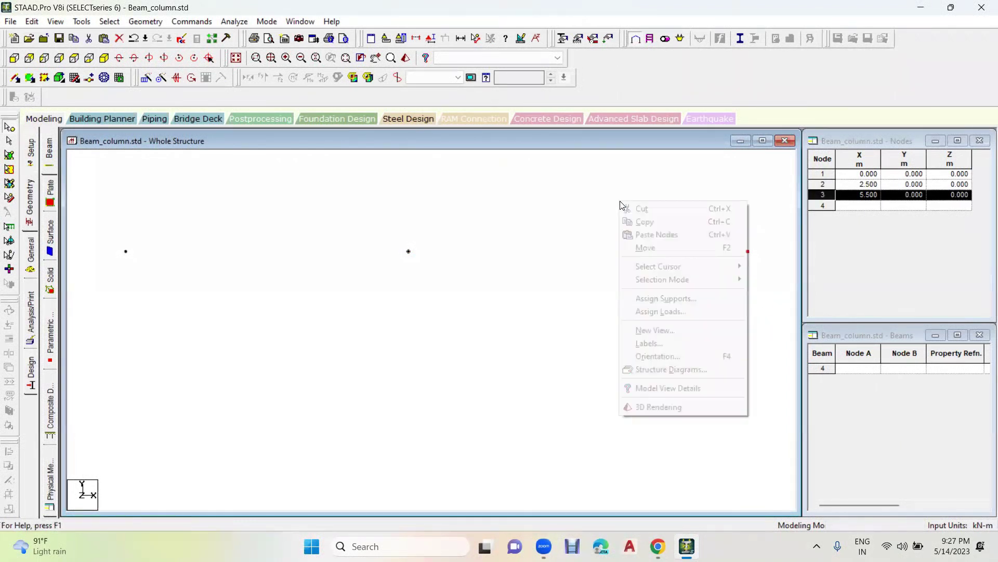
pyautogui.click(649, 235)
pyautogui.click(443, 284)
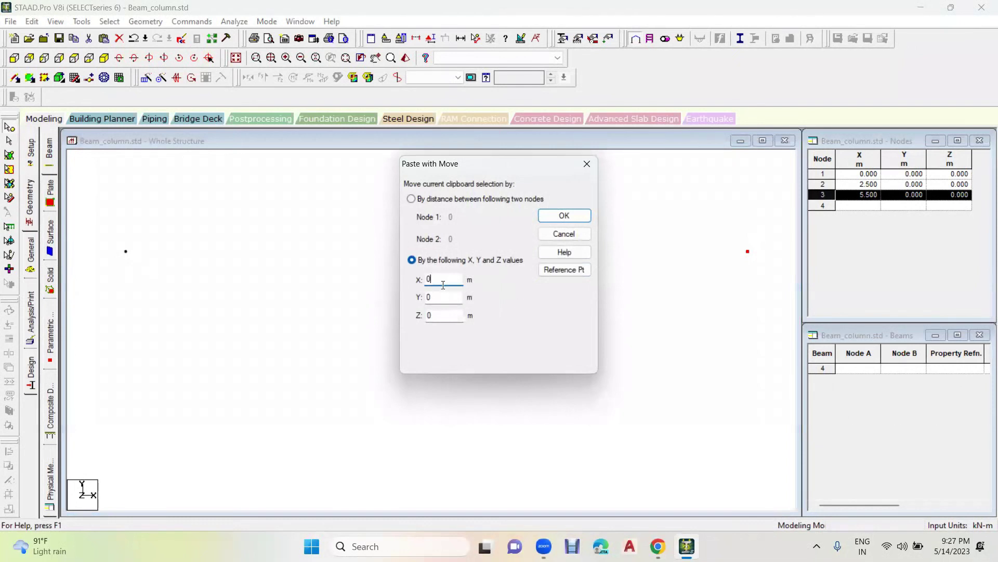
pyautogui.write('3.5')
pyautogui.click(567, 217)
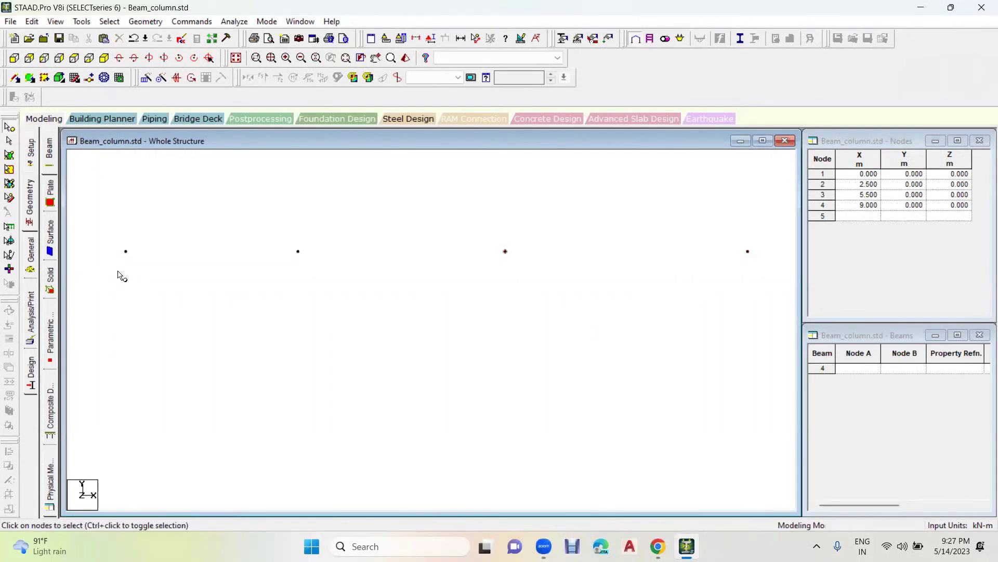
# Step: Connect the four nodes with three consecutive beams along the X axis and accept the auto save of the file
pyautogui.click(15, 81)
pyautogui.moveTo(125, 251); pyautogui.dragTo(749, 254)
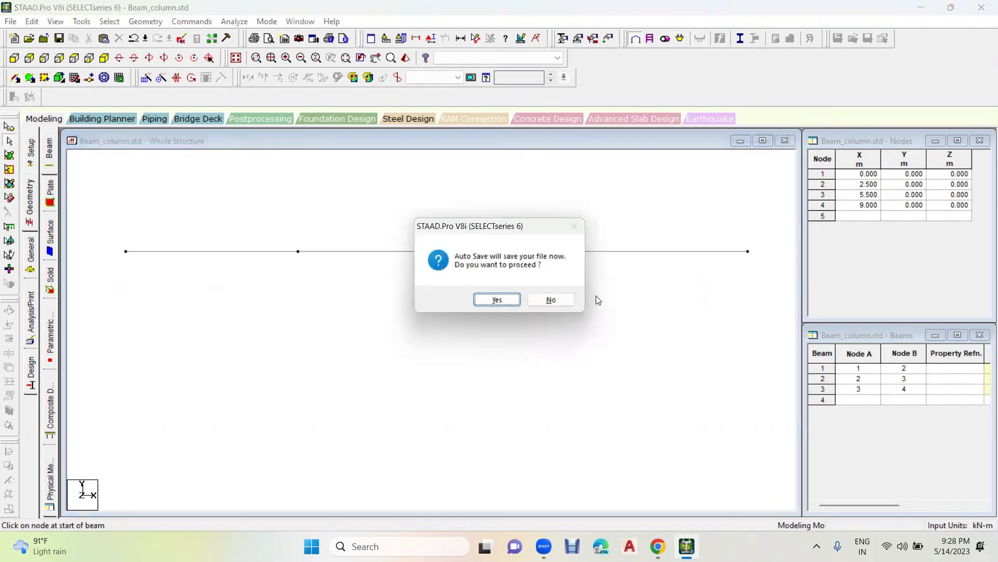
pyautogui.click(496, 299)
pyautogui.click(414, 288)
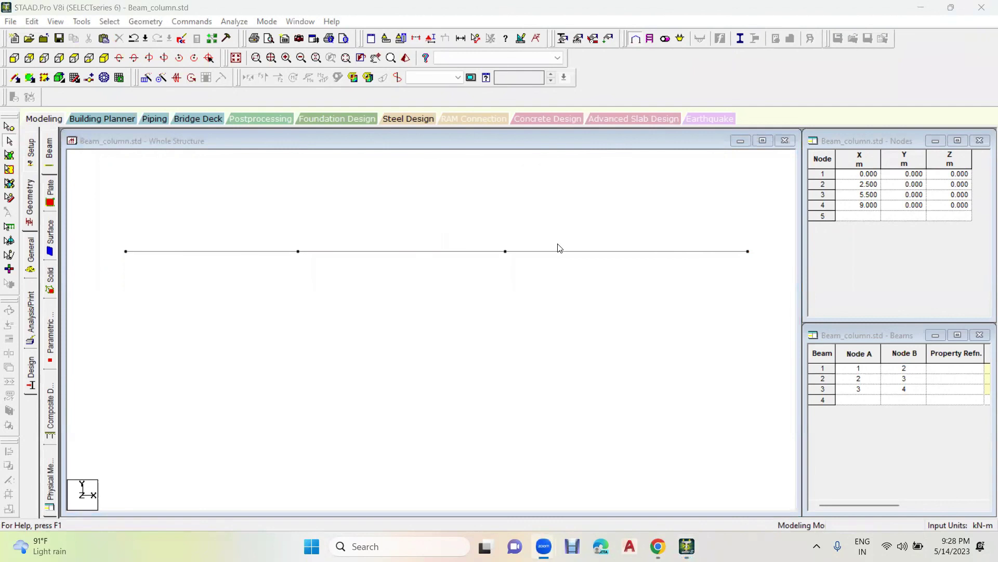
pyautogui.click(368, 266)
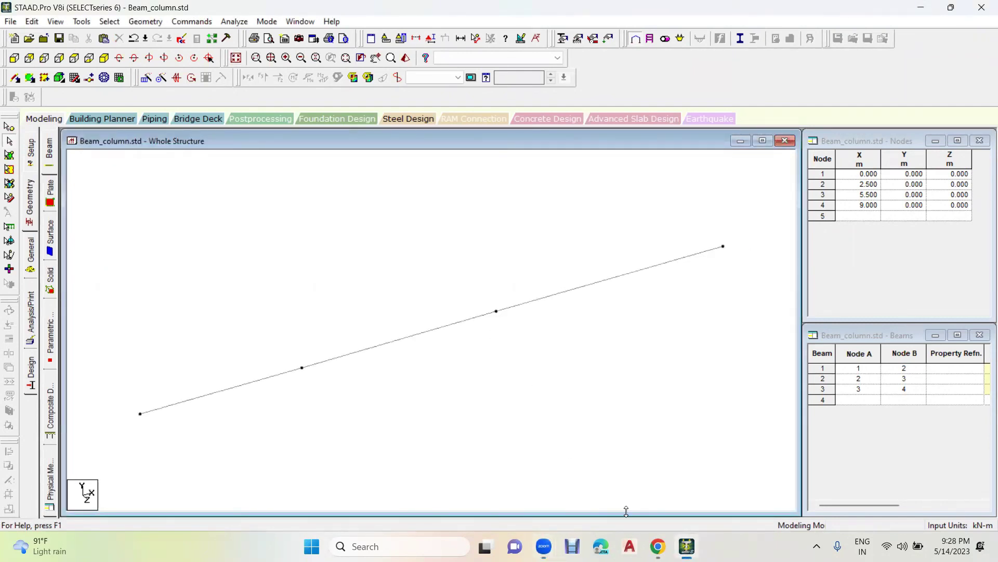
# Step: Switch to the Google Meet call in the Chrome browser
pyautogui.moveTo(658, 546)
pyautogui.click(595, 479)
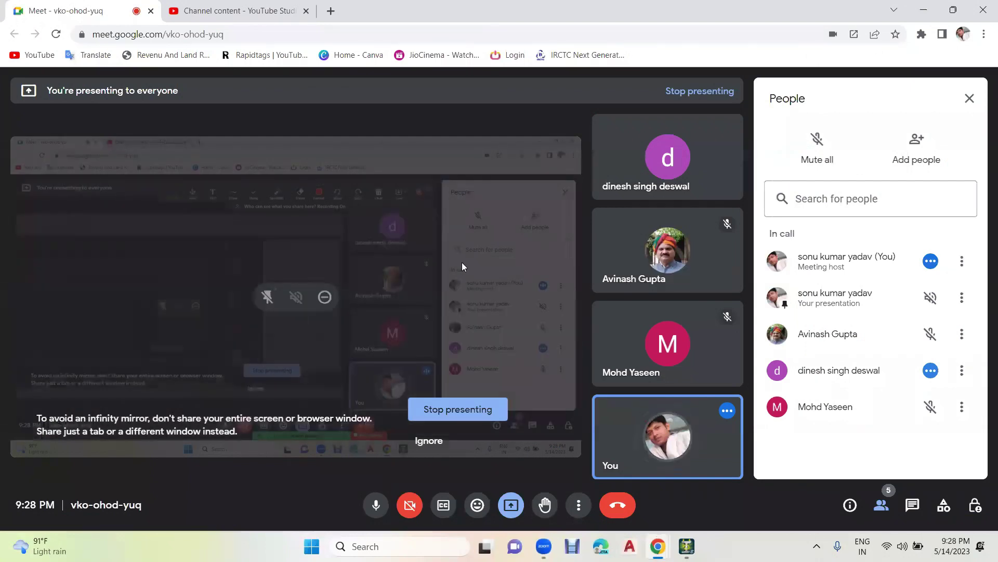